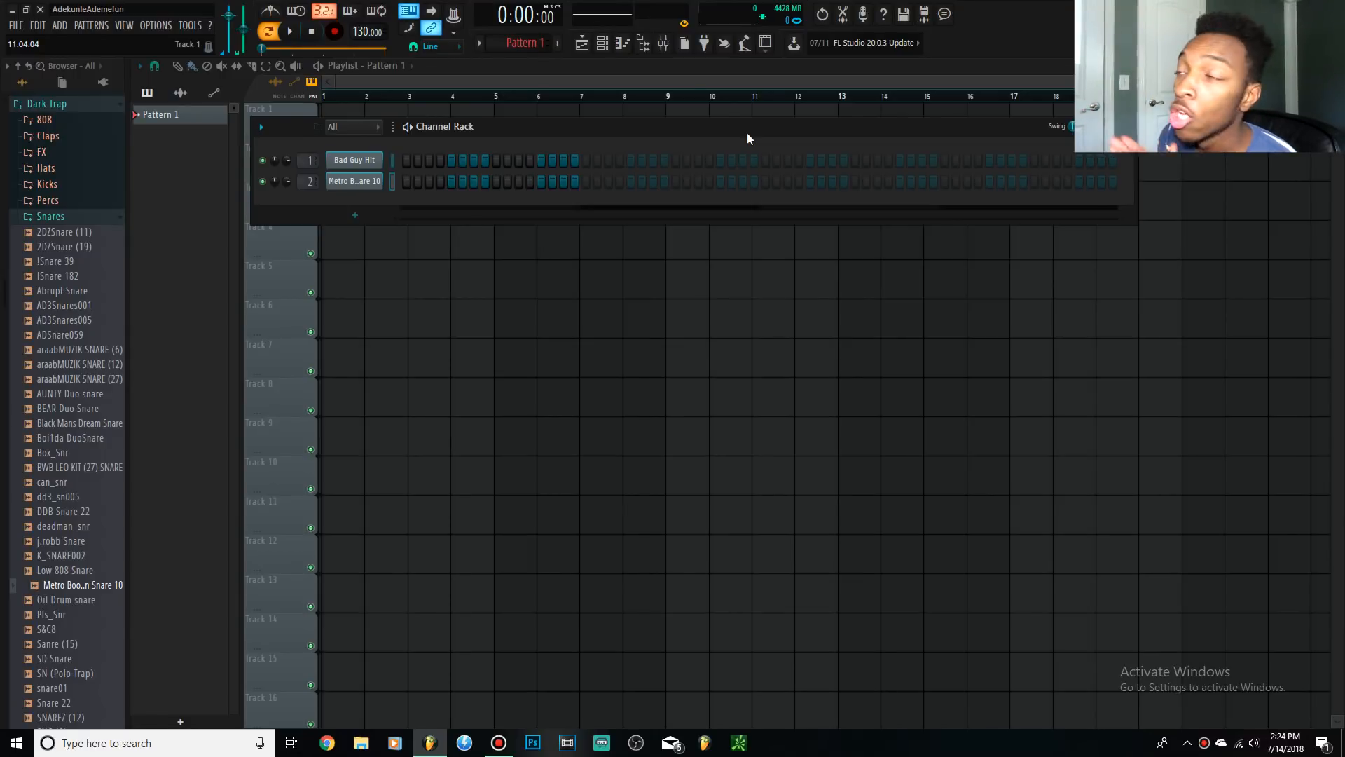
left_click(391, 158)
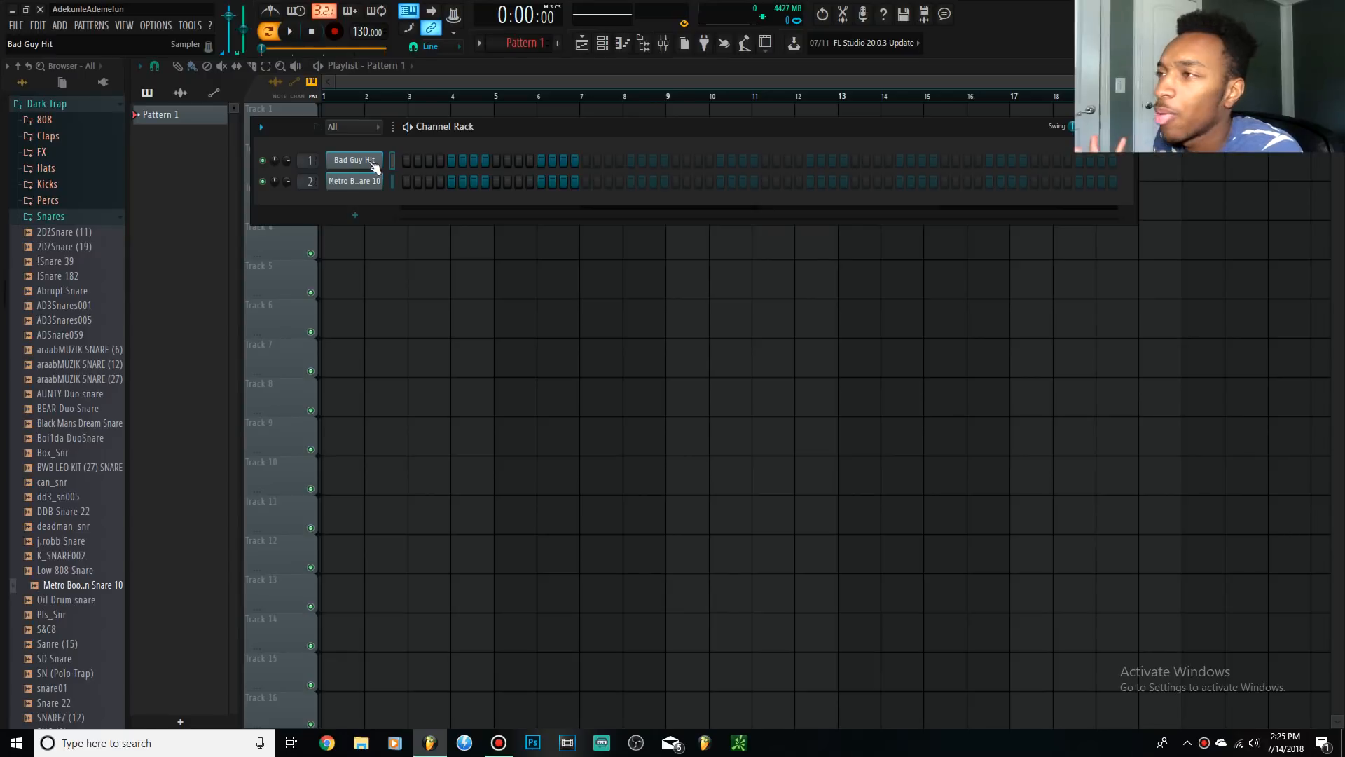
left_click(1068, 161)
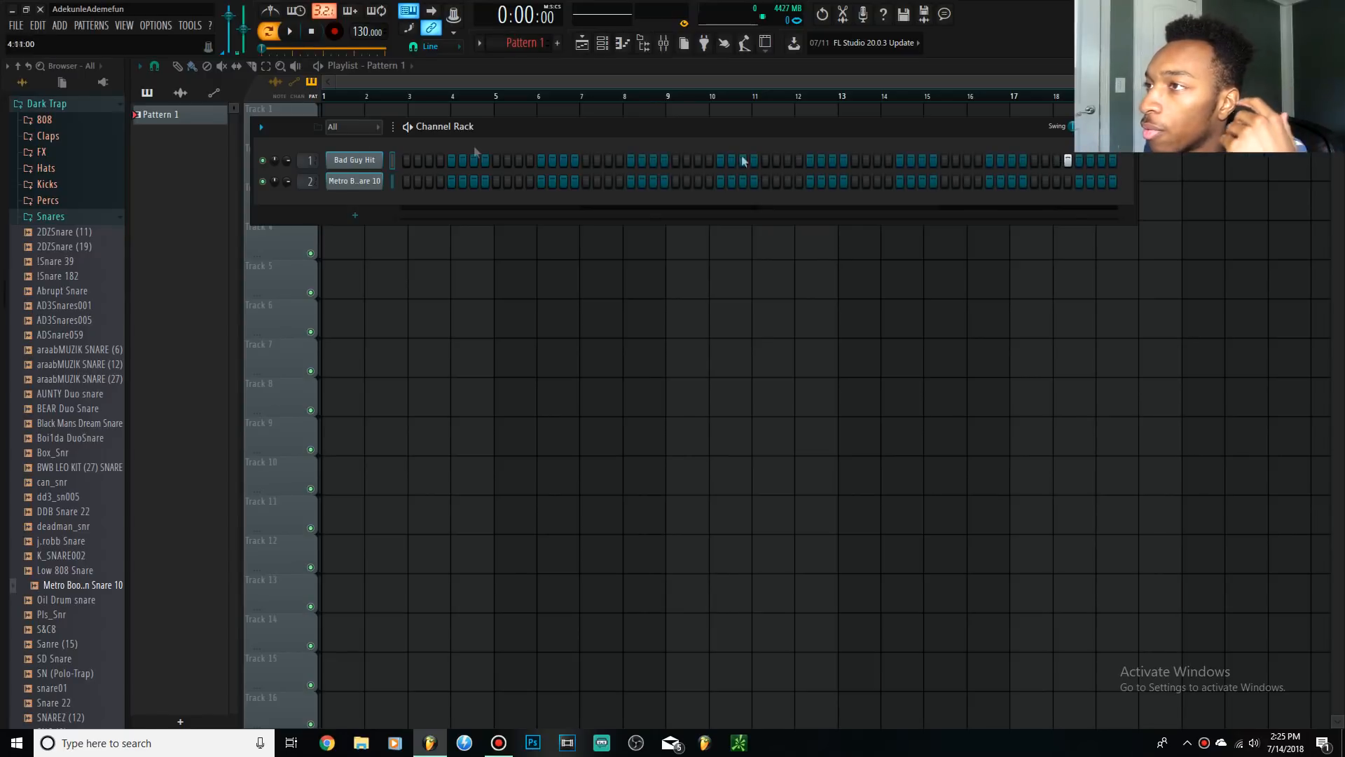
right_click(357, 159)
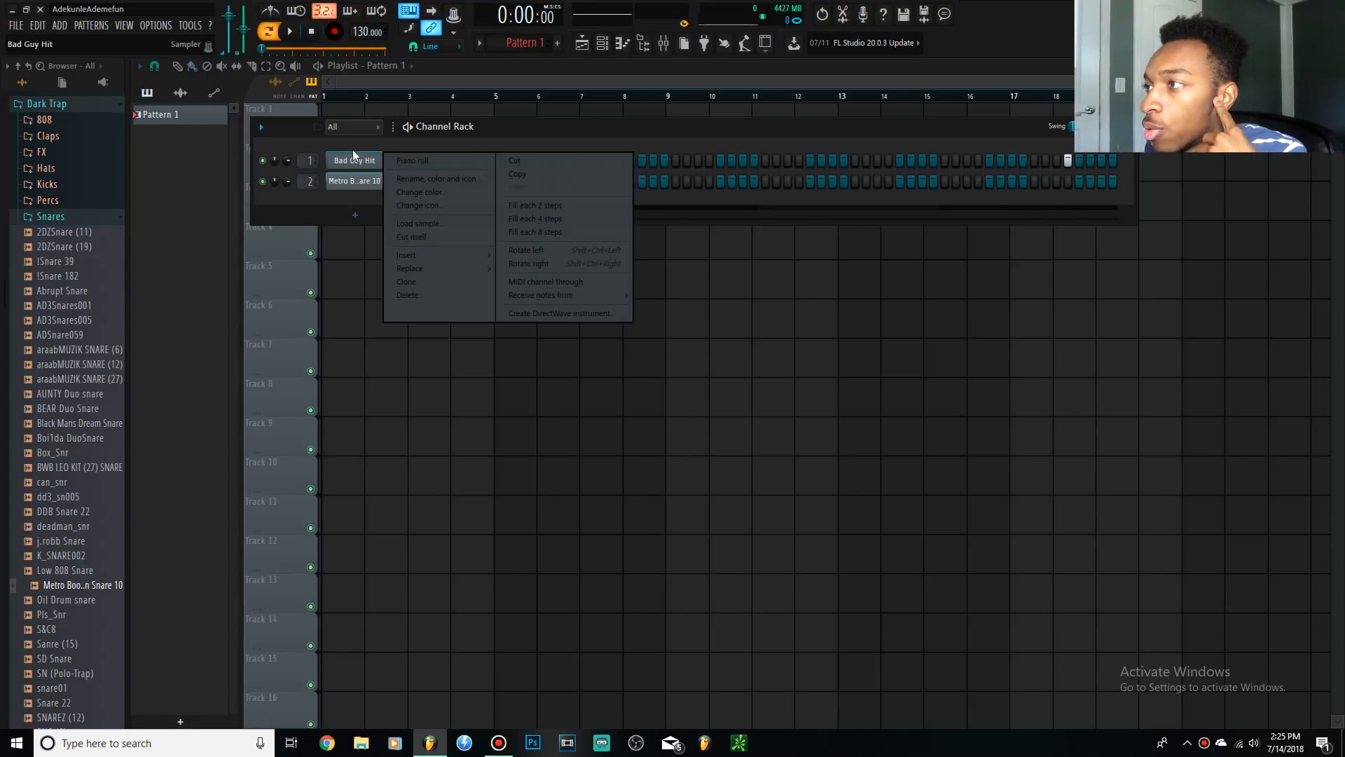
left_click(524, 210)
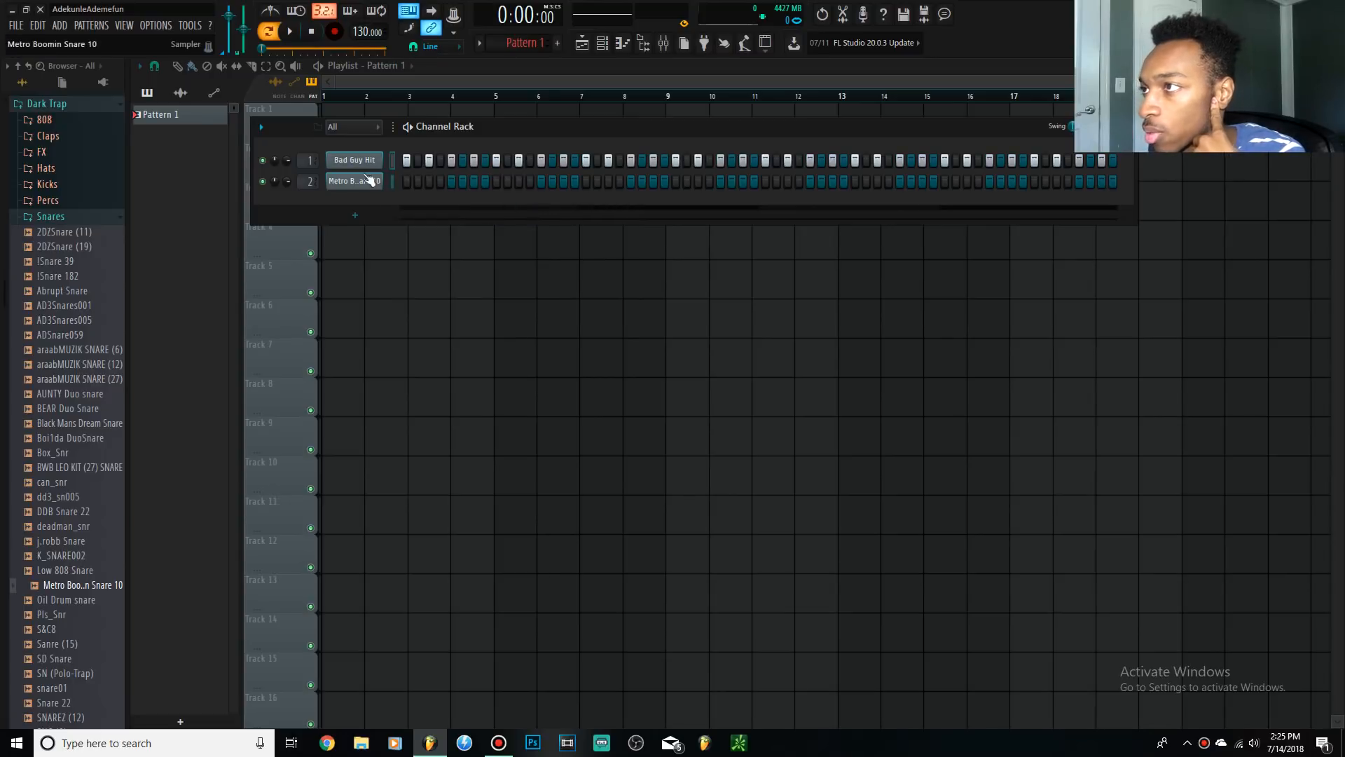
left_click_drag(1101, 167, 403, 161)
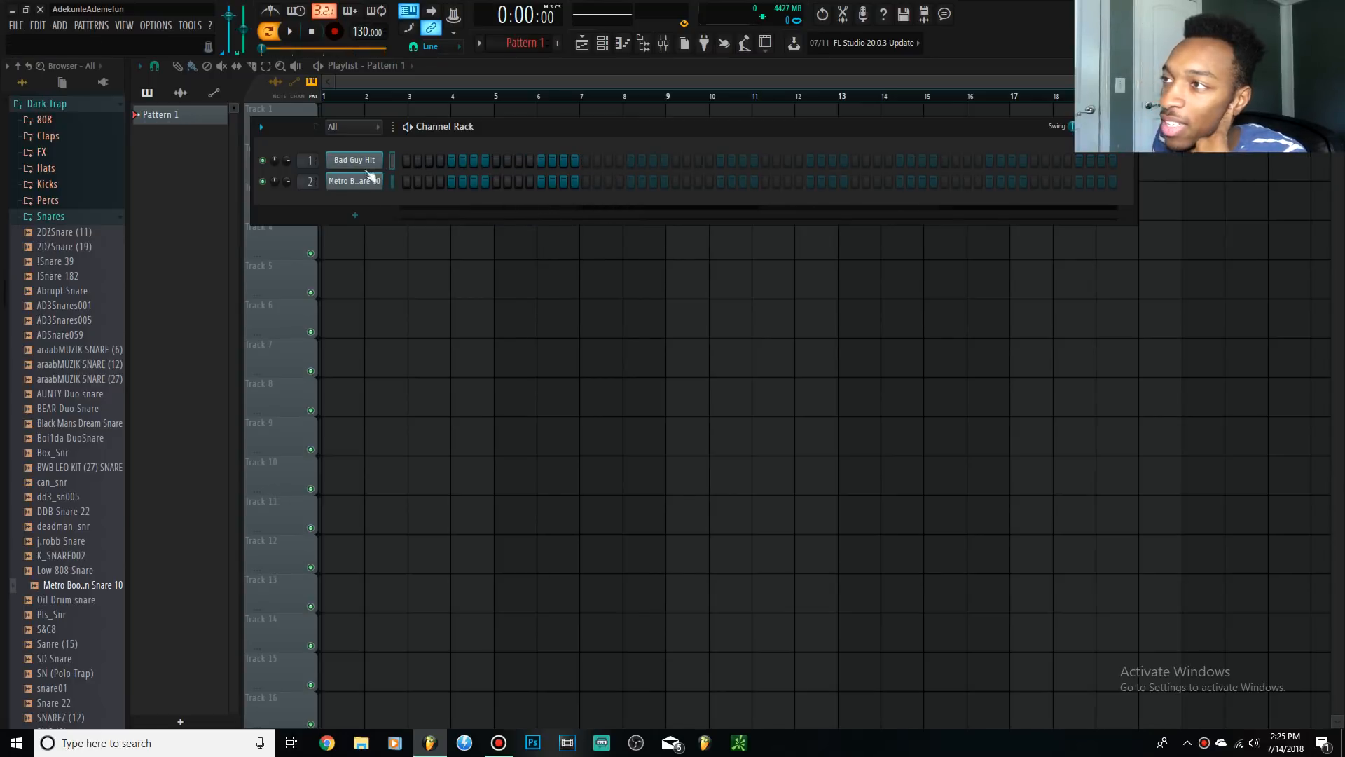
right_click(363, 167)
left_click(519, 219)
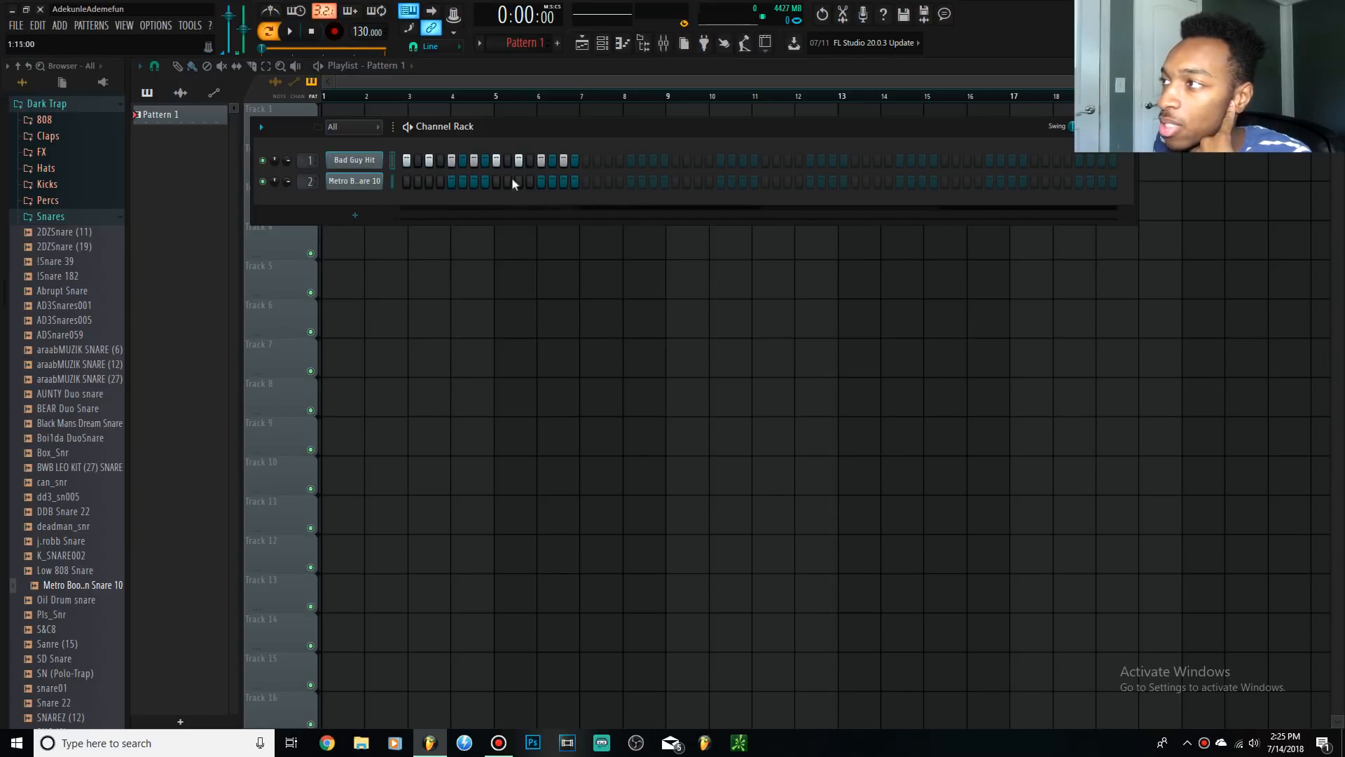
right_click(357, 174)
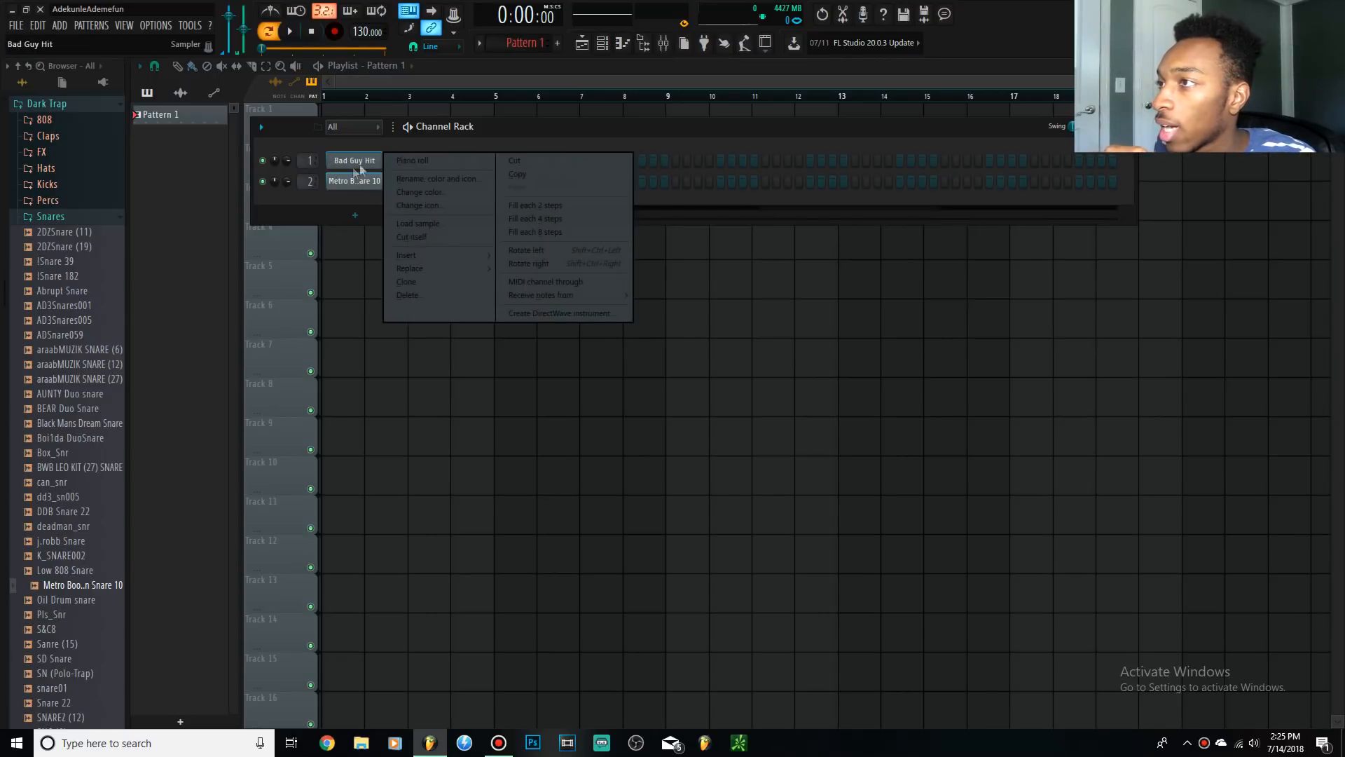
left_click(535, 171)
- Extend the Bad Guy Hit sequence to the last visible step, 64, and fill the channel on each 2 steps
left_click(1113, 162)
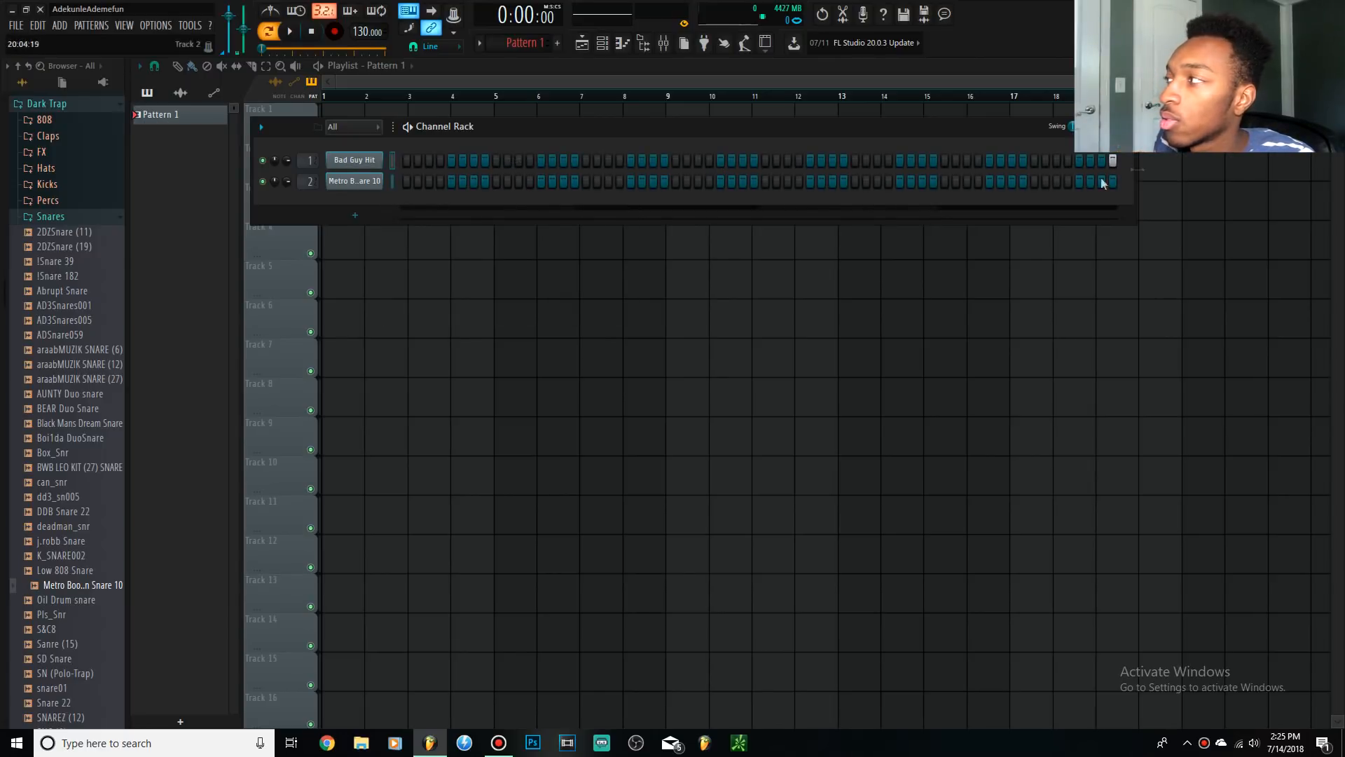
right_click(350, 167)
left_click(512, 210)
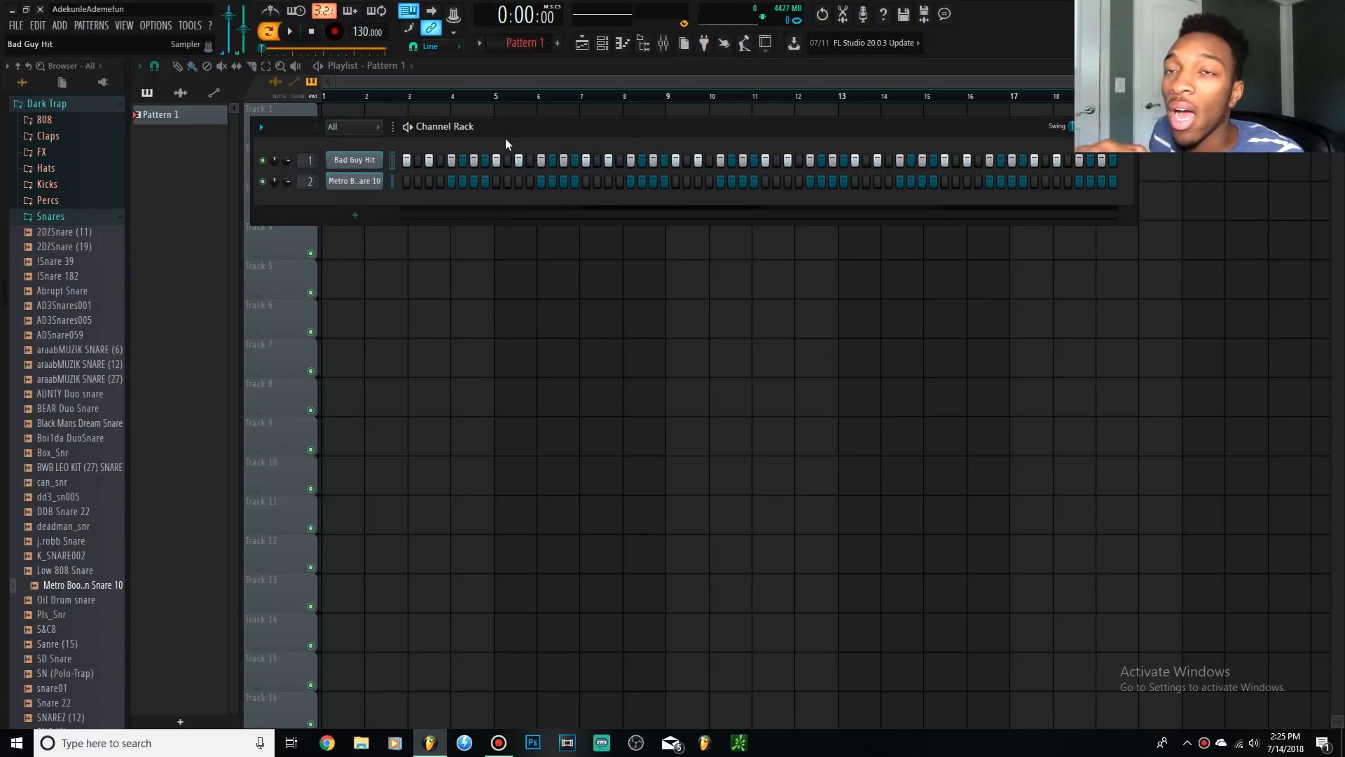
- Open the Bad Guy Hit channel in the piano roll and apply quick legato to all its C5 notes
right_click(379, 162)
left_click(426, 157)
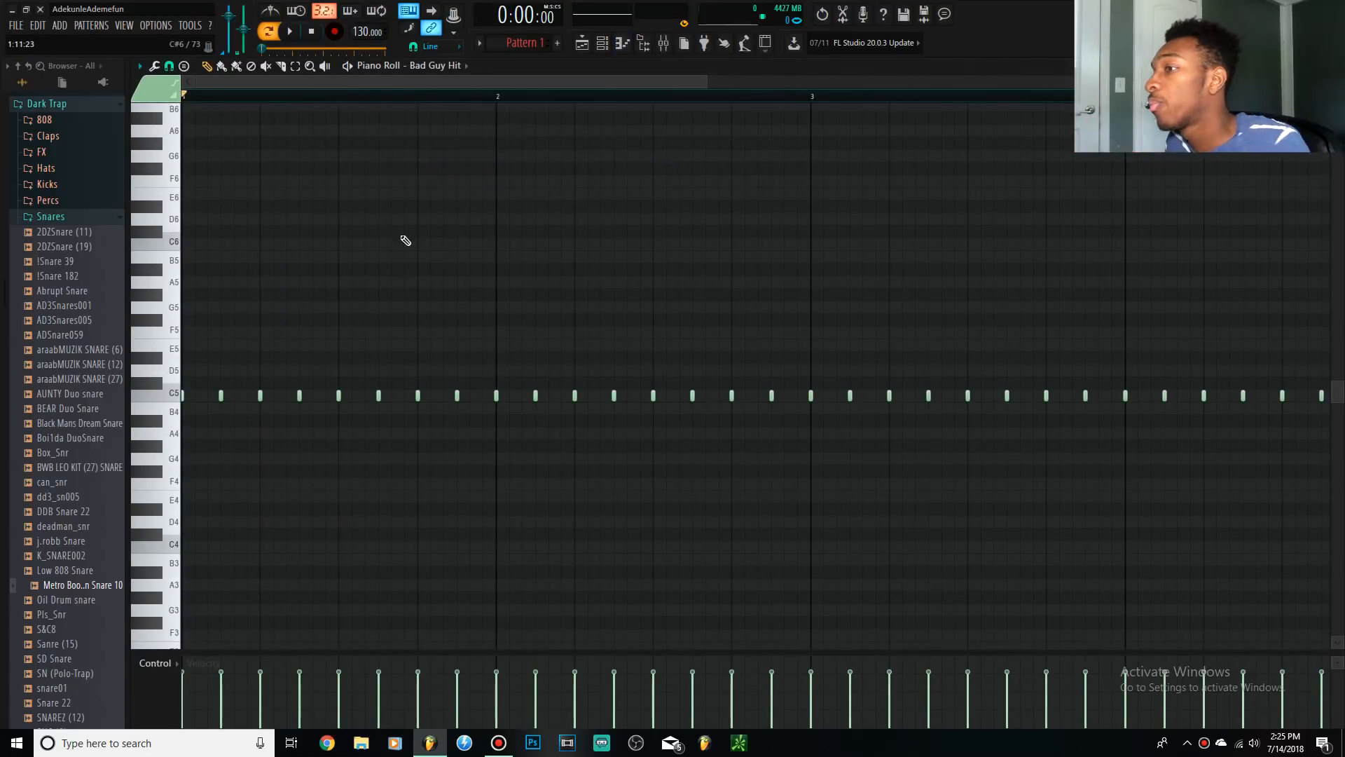
scroll(426, 234, "down", 2)
left_click_drag(815, 438, 118, 351)
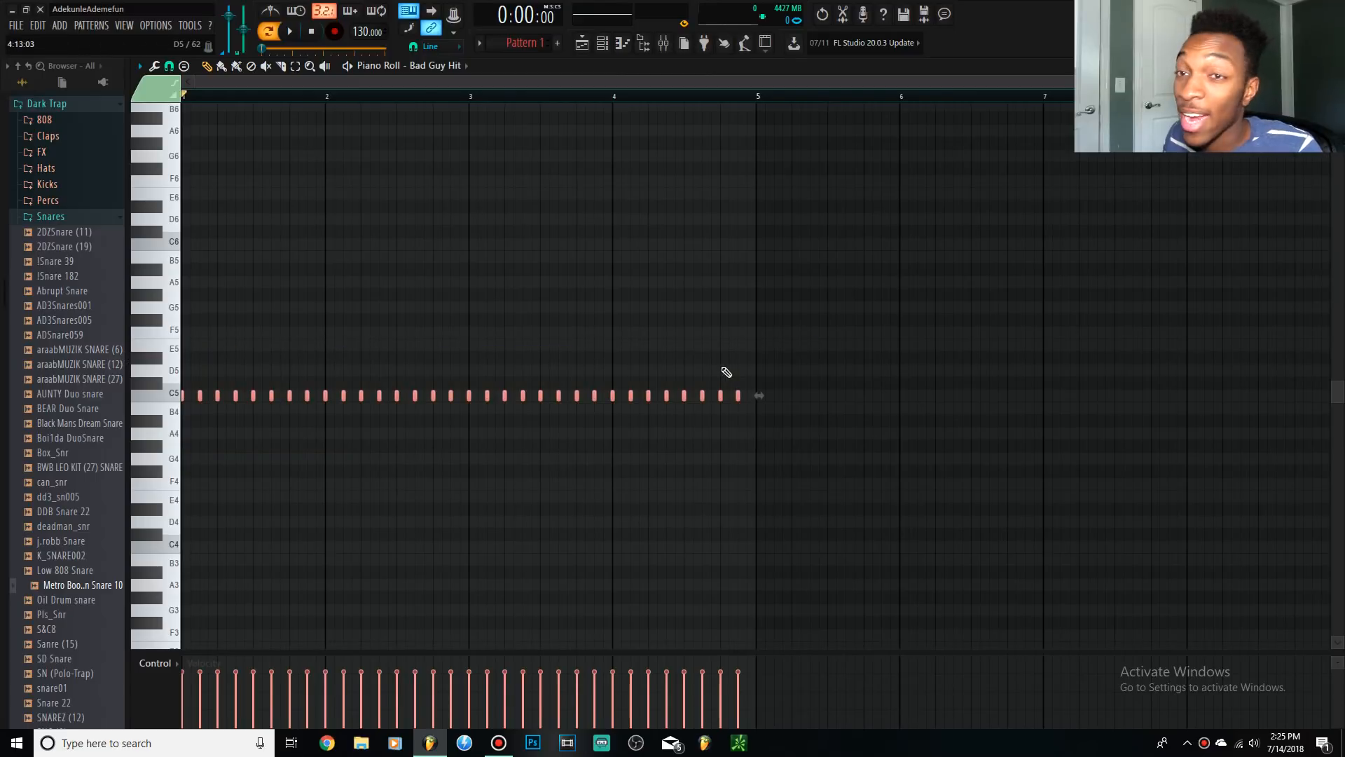
key("ctrl+l")
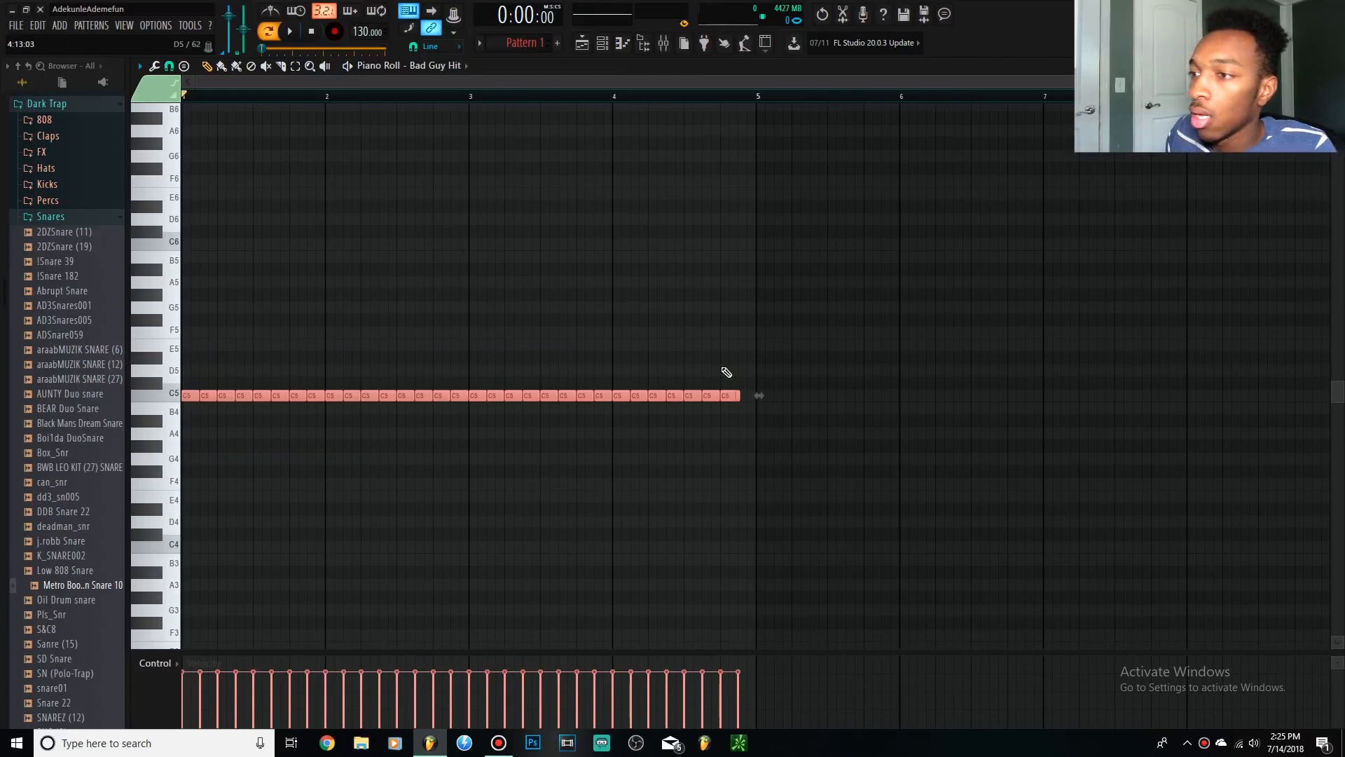
key("ctrl+d")
left_click_drag(201, 353, 844, 447)
left_click(845, 447, "ctrl")
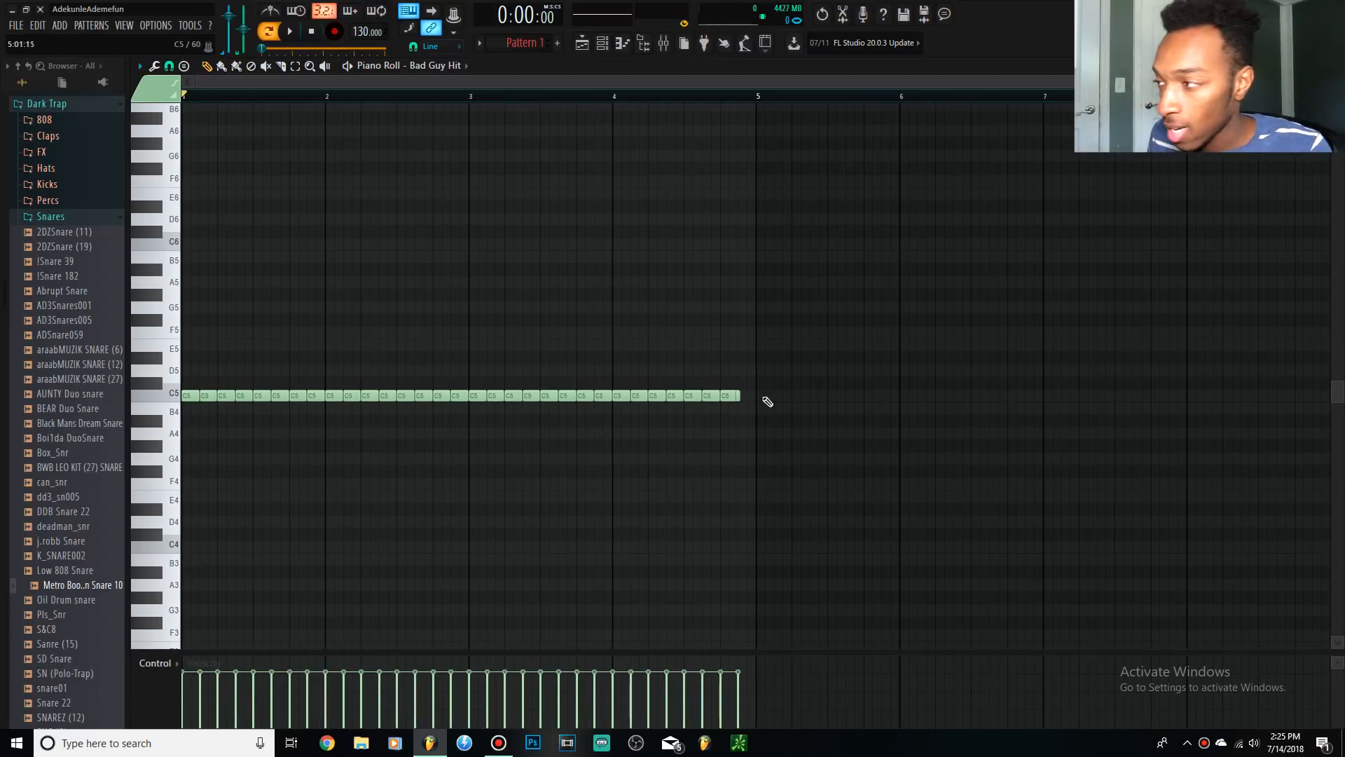
- Lengthen the last C5 note so that it ends at the start of bar 5
scroll(754, 415, "up", 3)
left_click(723, 397)
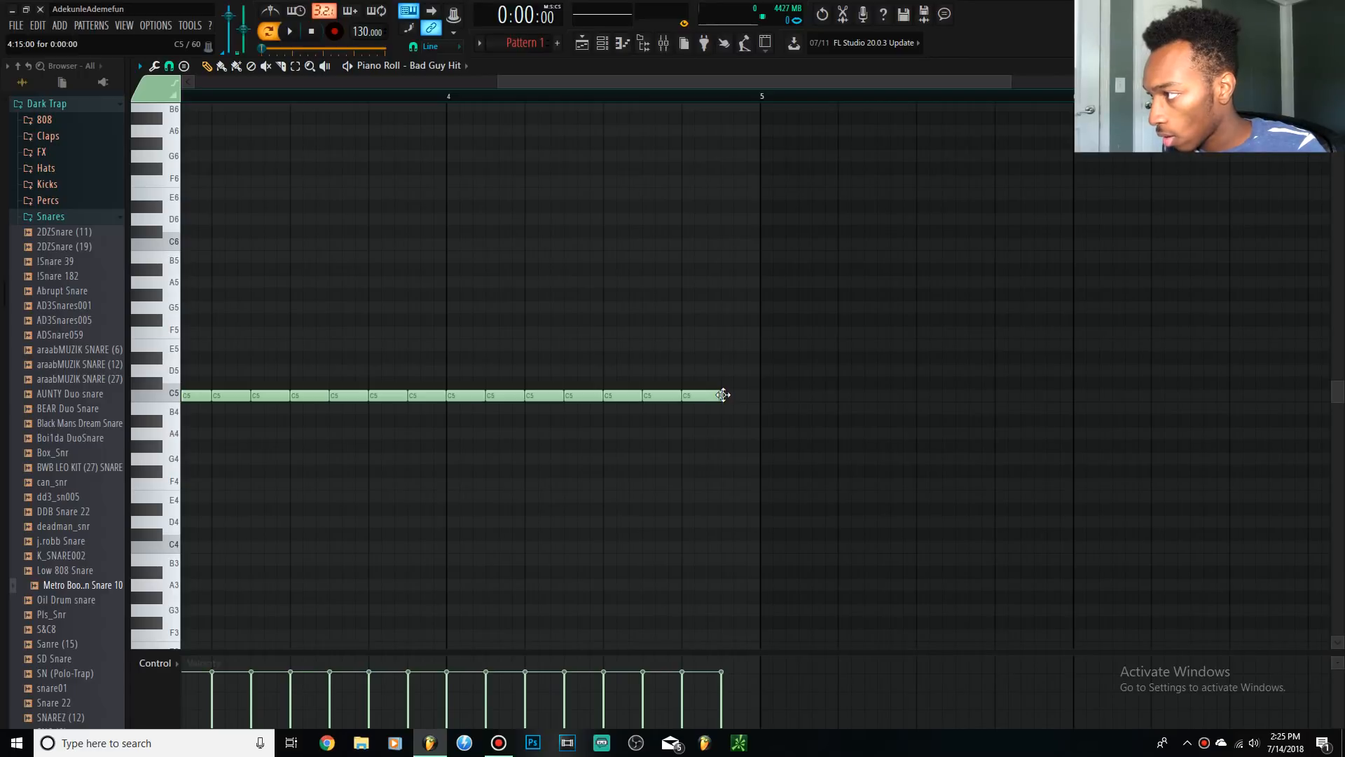
left_click(739, 397)
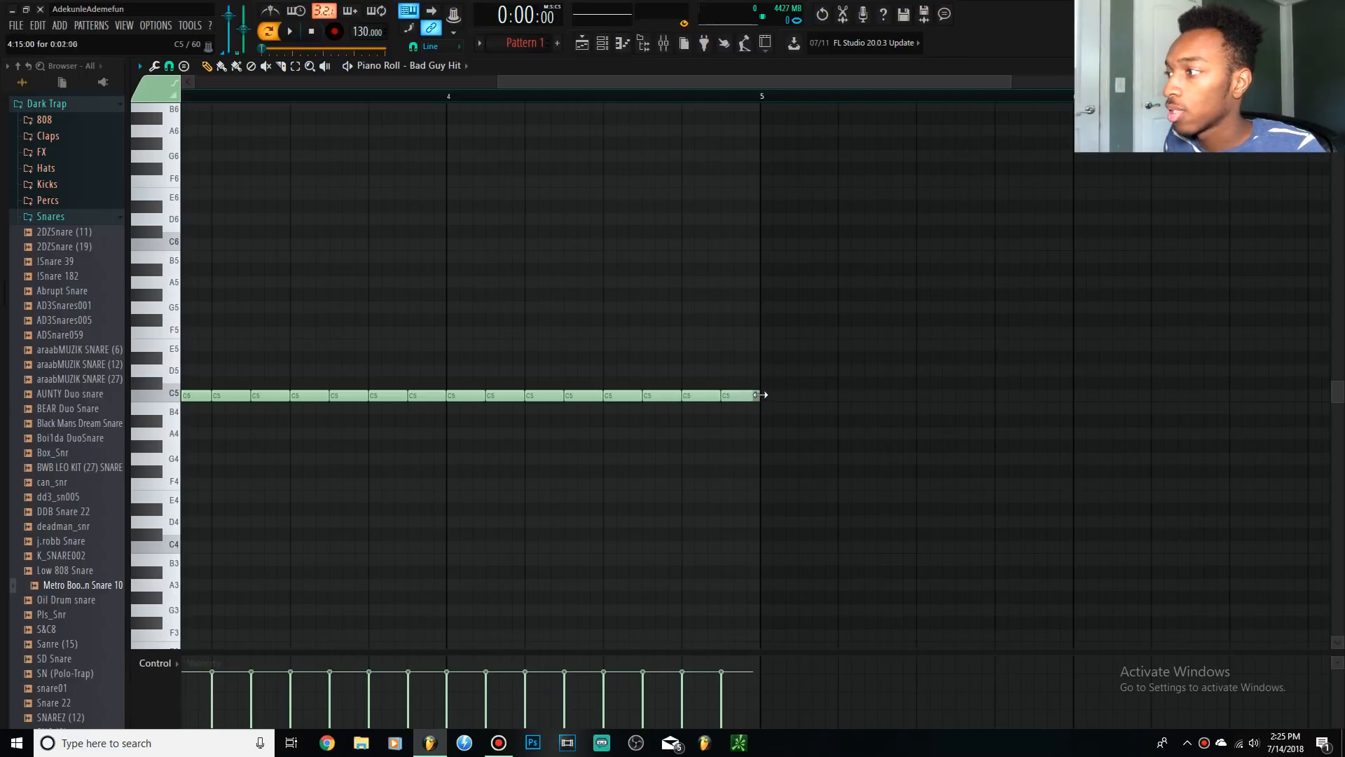
scroll(773, 411, "down", 3)
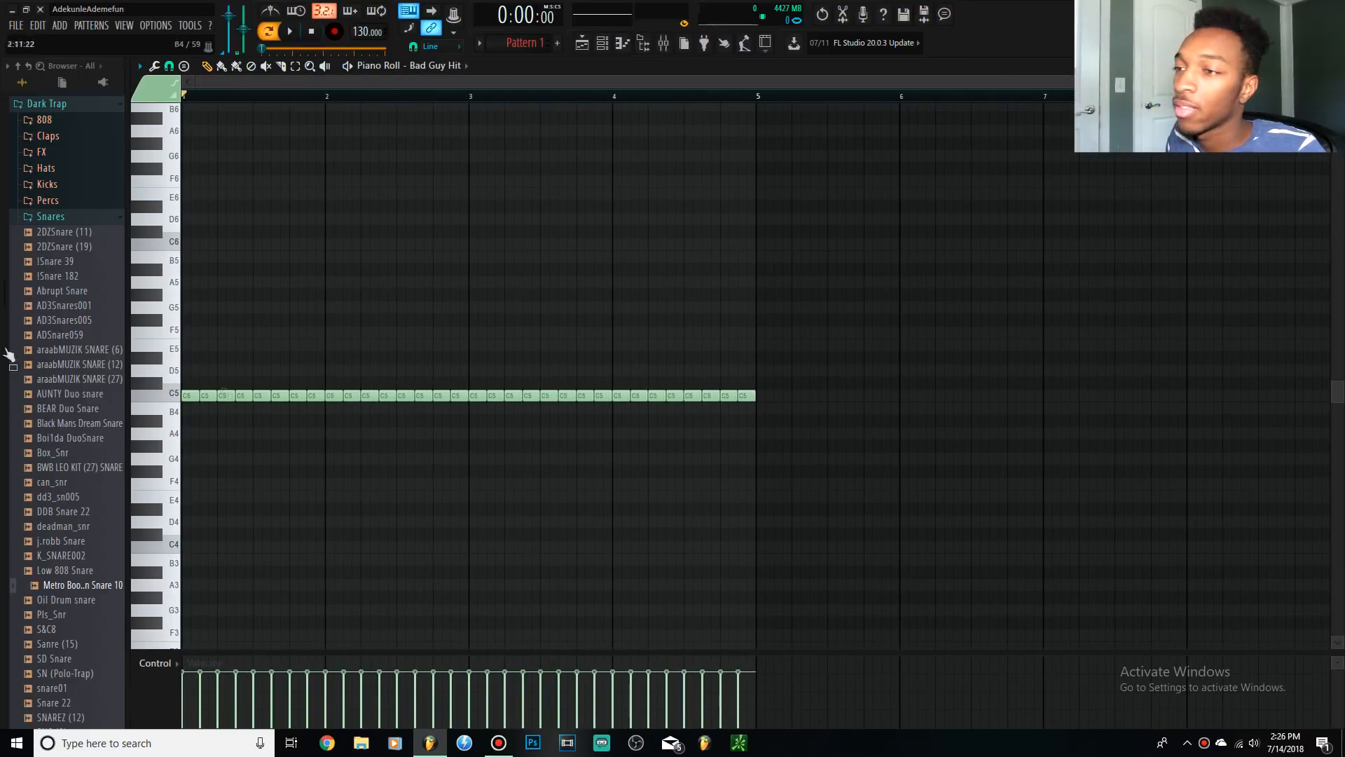
- Chop the fourth note of each of the four bars into four short notes by adjusting the Chopper's time multiplier
left_click(243, 396)
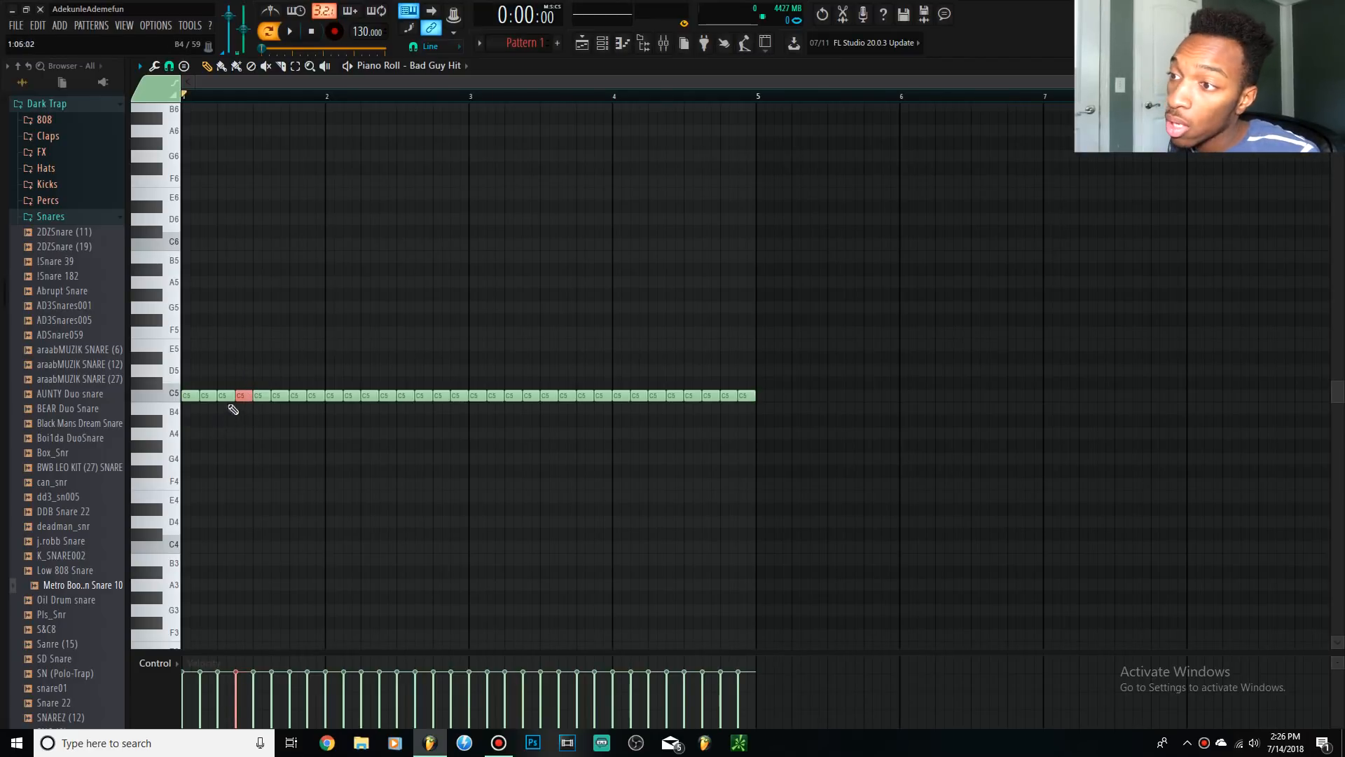
left_click(385, 396)
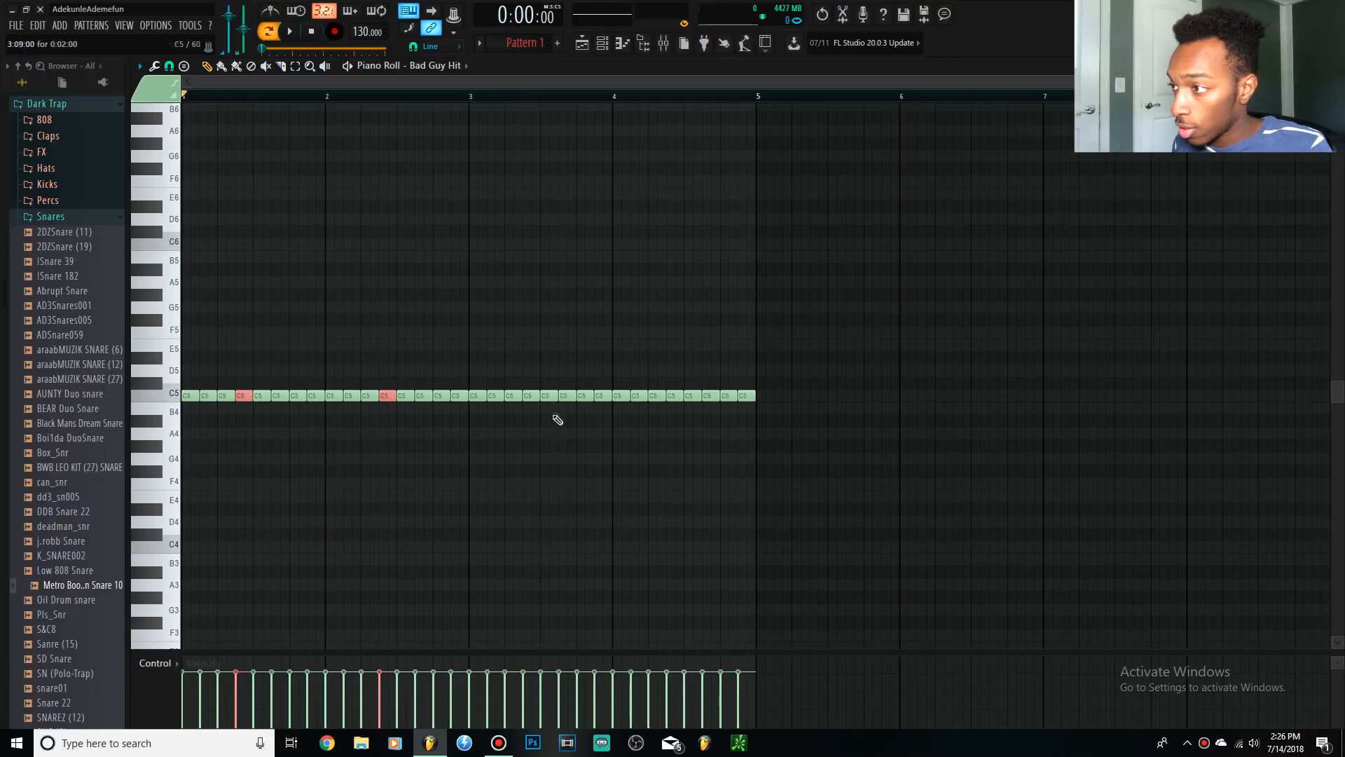
left_click(530, 396)
left_click(674, 395)
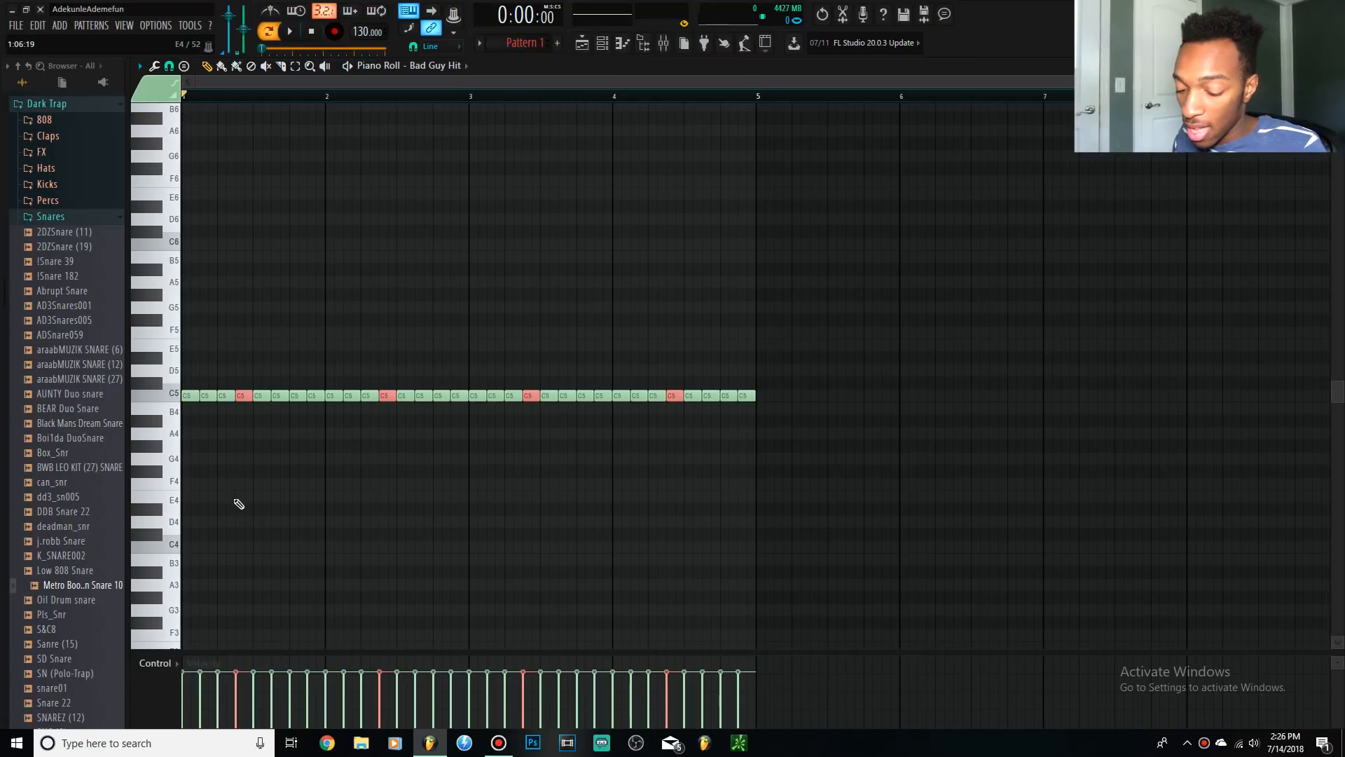
key("alt+u")
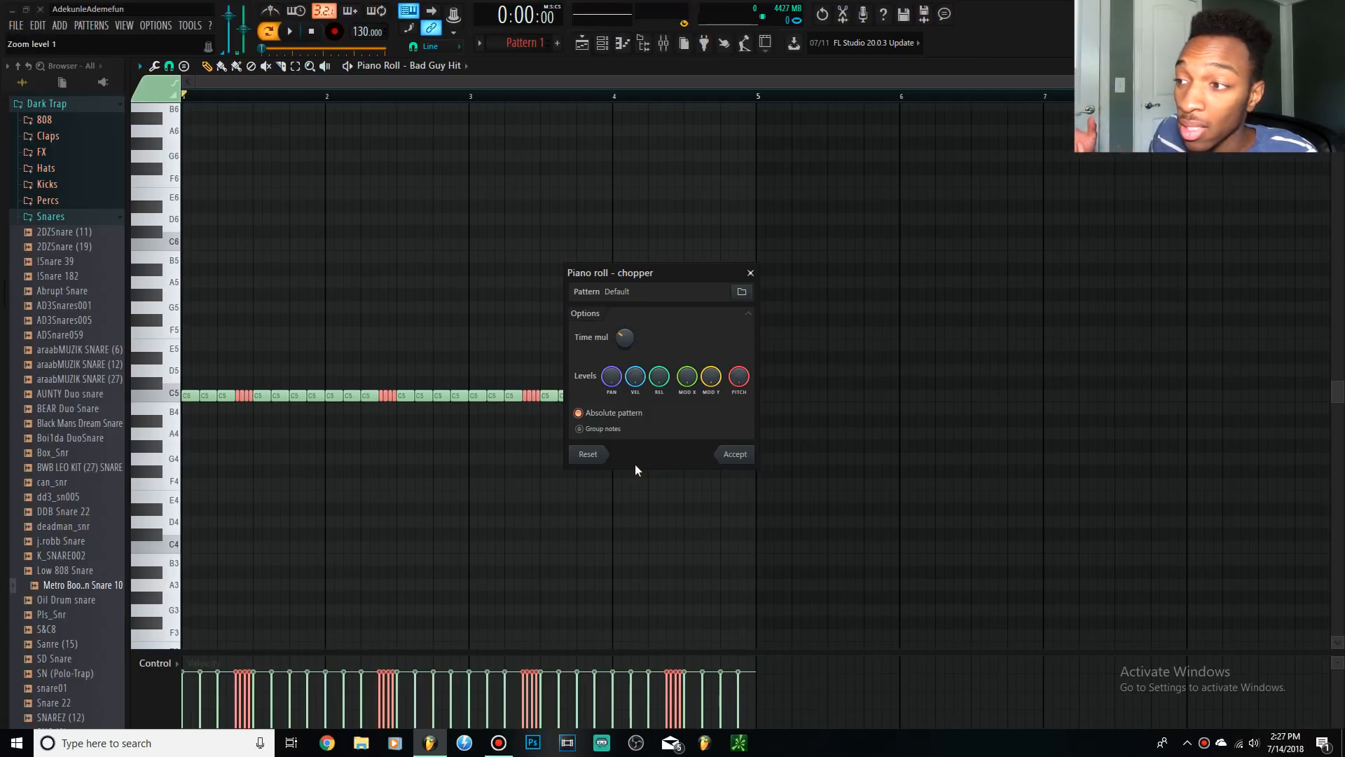
left_click_drag(625, 337, 625, 269)
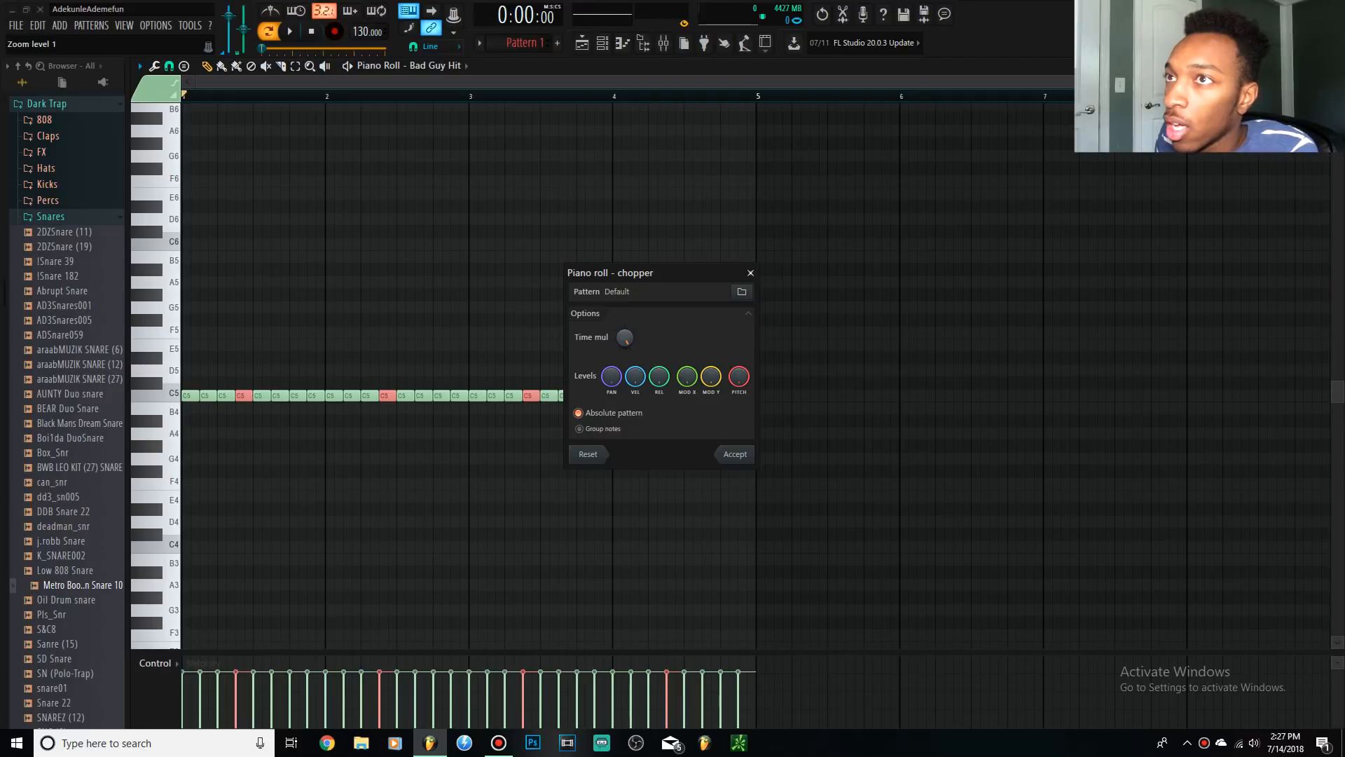
left_click_drag(625, 270, 625, 366)
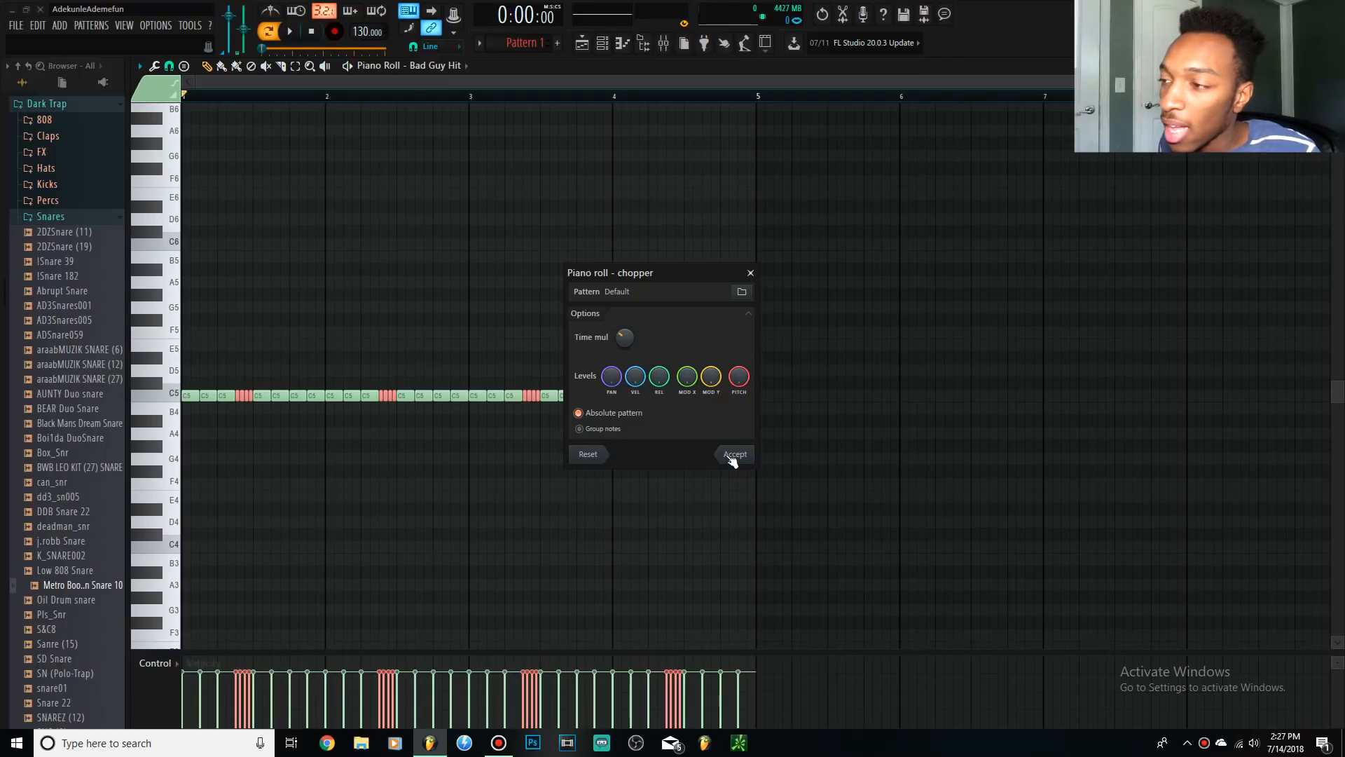
left_click(733, 460)
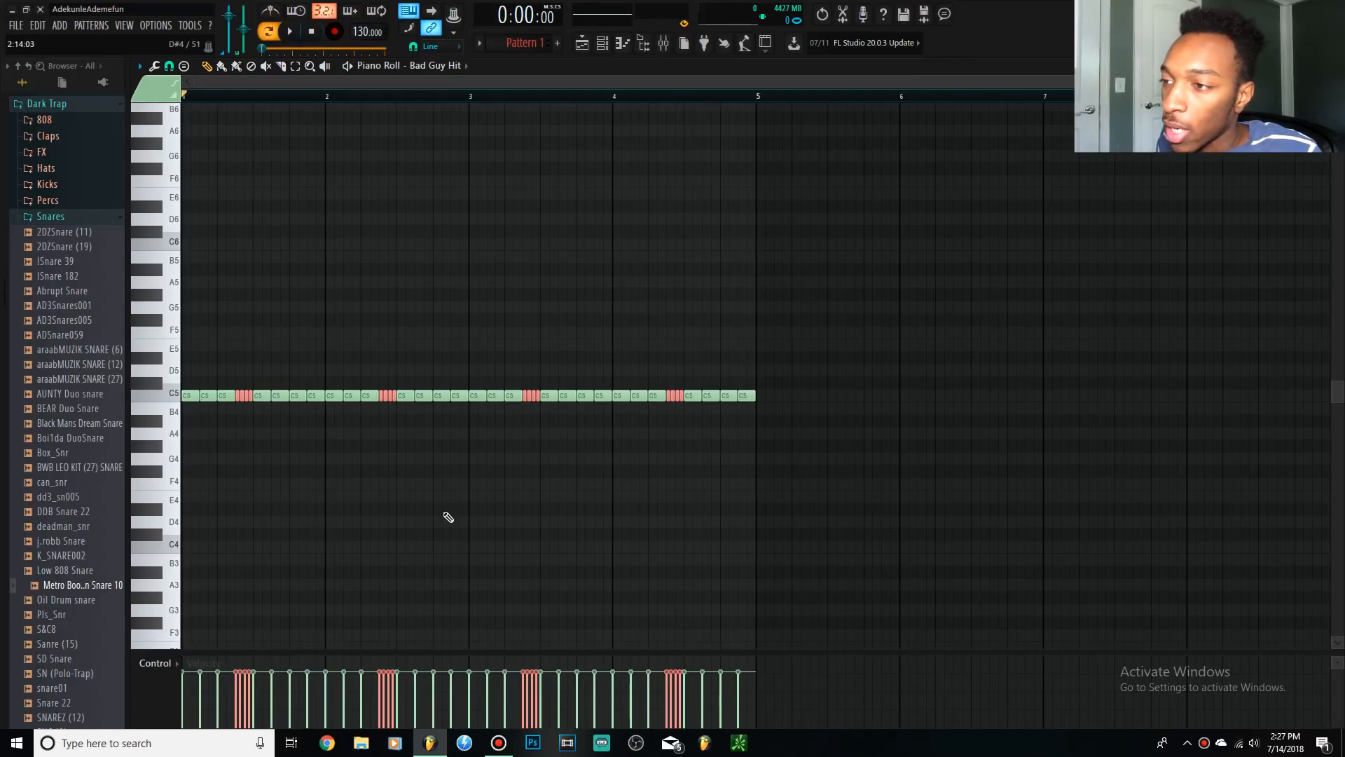
- Play back the pattern to hear the chopped rolls, stop it and deselect the notes
key("space")
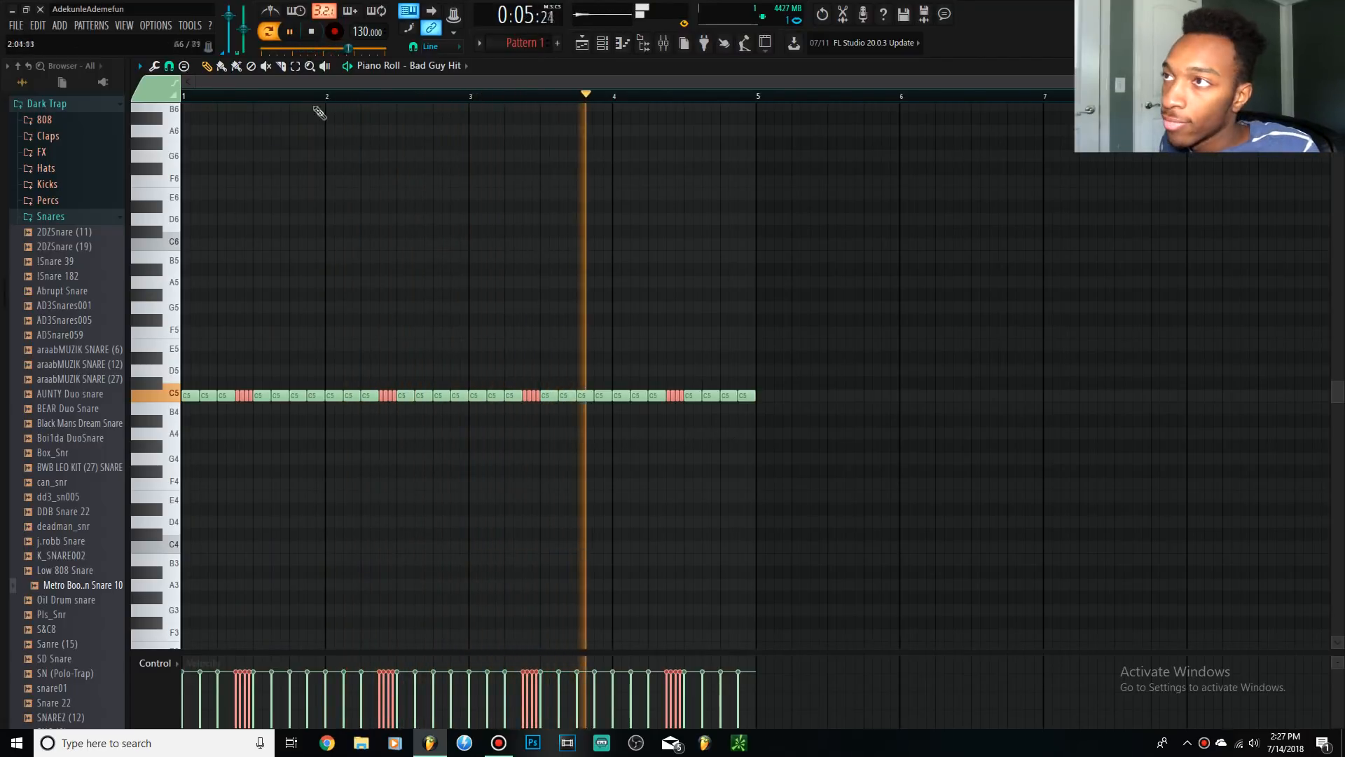
left_click(313, 32)
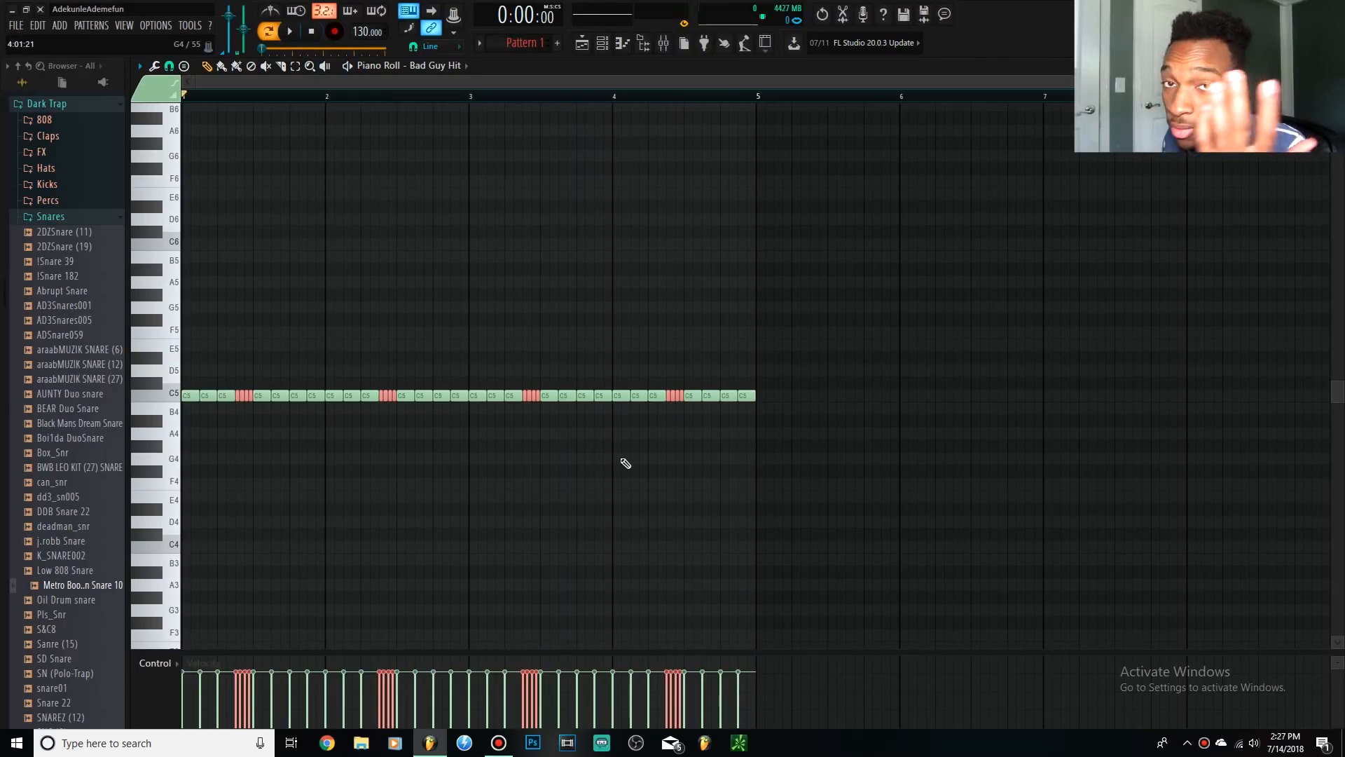
key("ctrl+d")
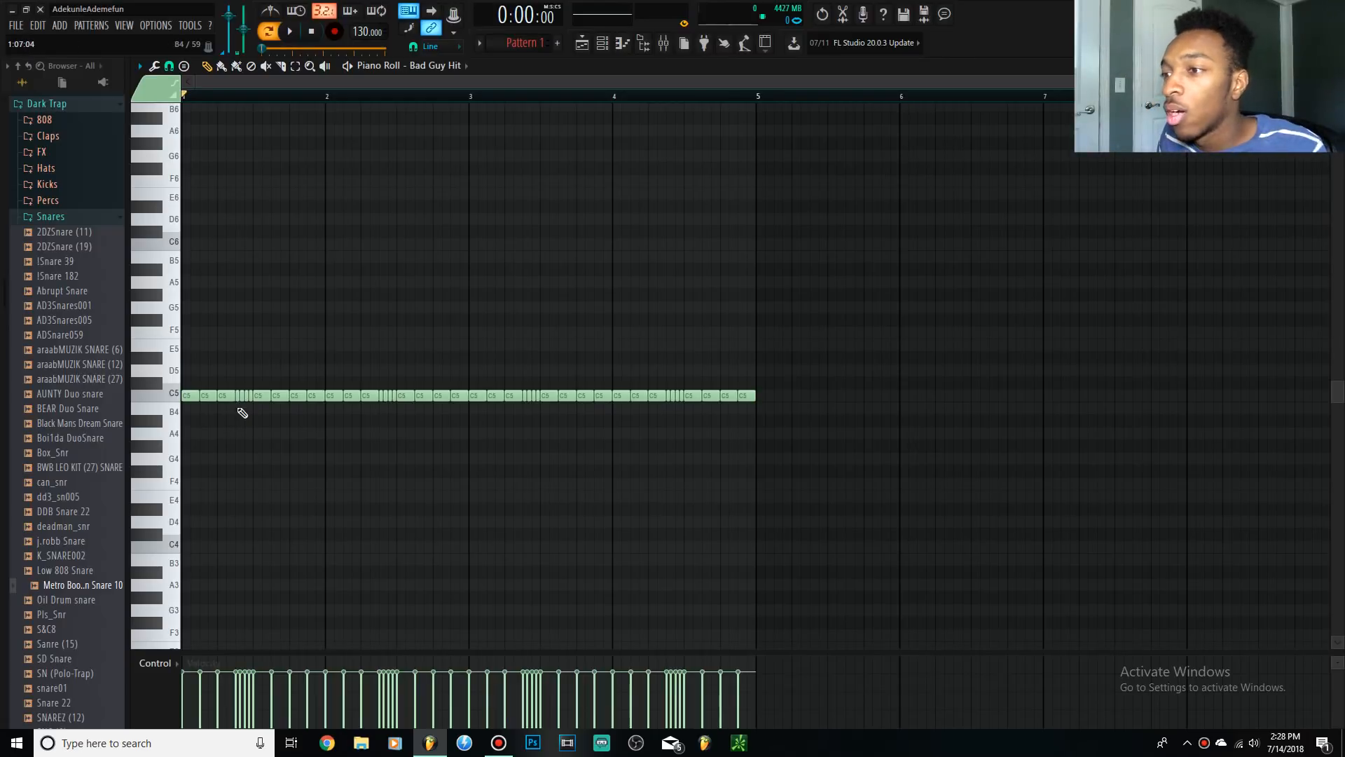
- Move the four chopped rolls down to F#4, A4, E4 and G4 in bar order, and play back the pattern
mouse_move(235, 409)
left_mouse_down()
mouse_move(251, 397)
mouse_move(242, 470)
mouse_move(261, 404)
mouse_move(238, 473)
left_mouse_up()
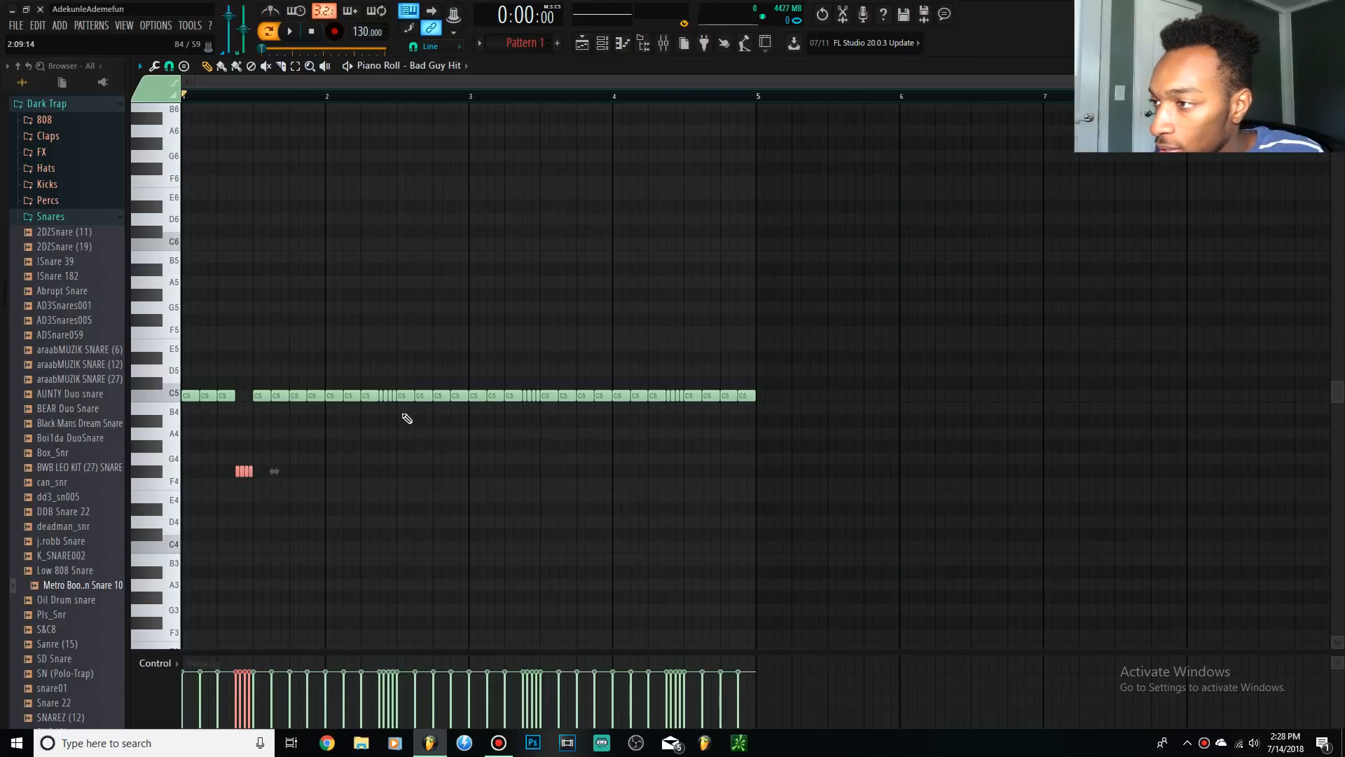
left_click_drag(382, 393, 391, 443)
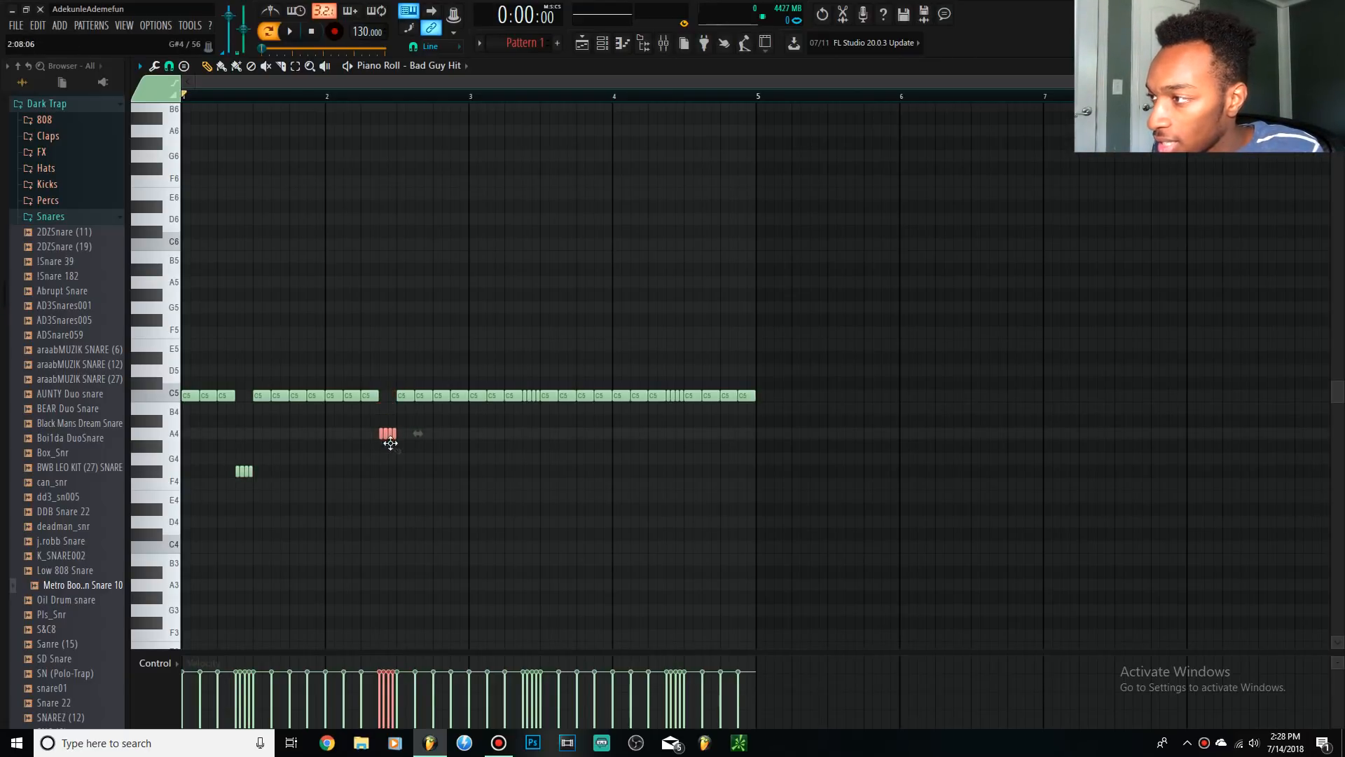
left_click_drag(519, 390, 530, 496)
left_click_drag(671, 389, 675, 459)
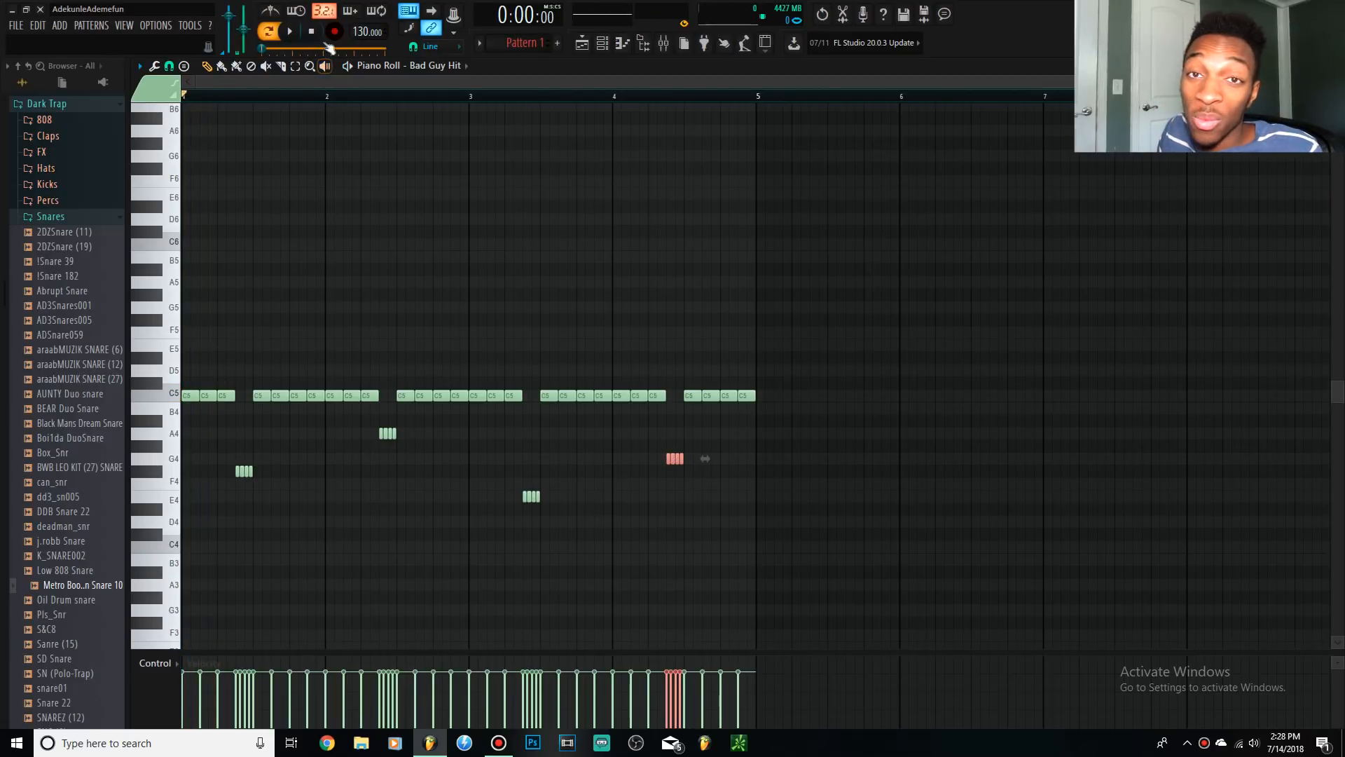
key("space")
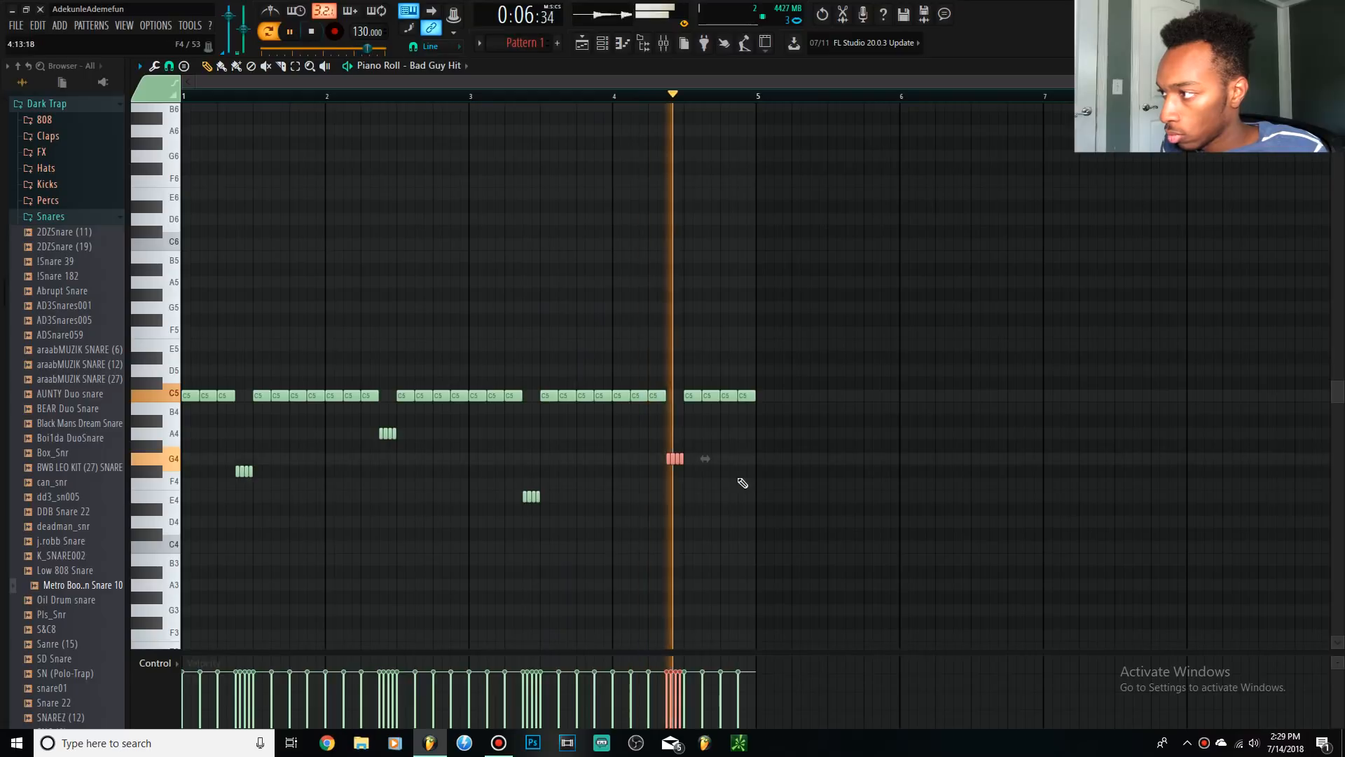
left_click(313, 31)
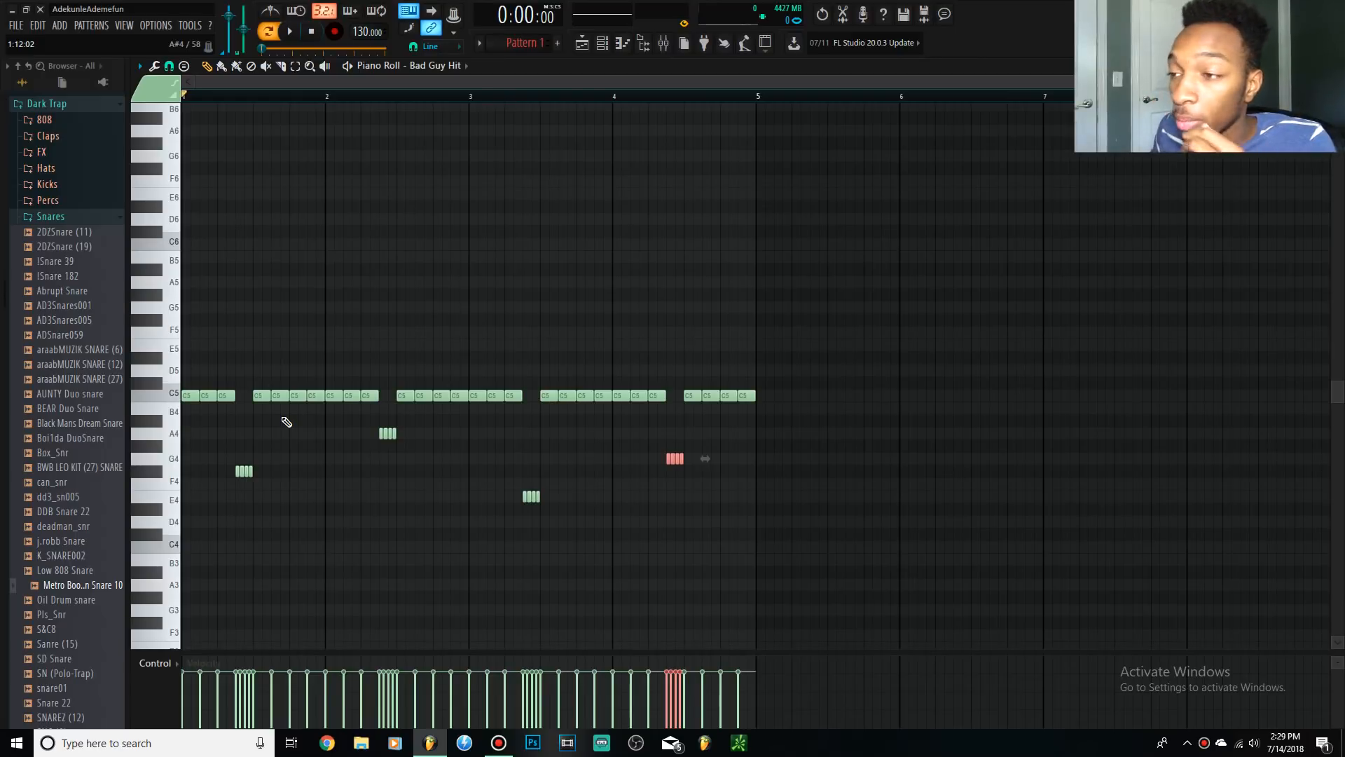
- Chop the third C5 note of bar 1 into four short notes with the Chopper
scroll(281, 449, "up", 3)
scroll(264, 421, "down", 4)
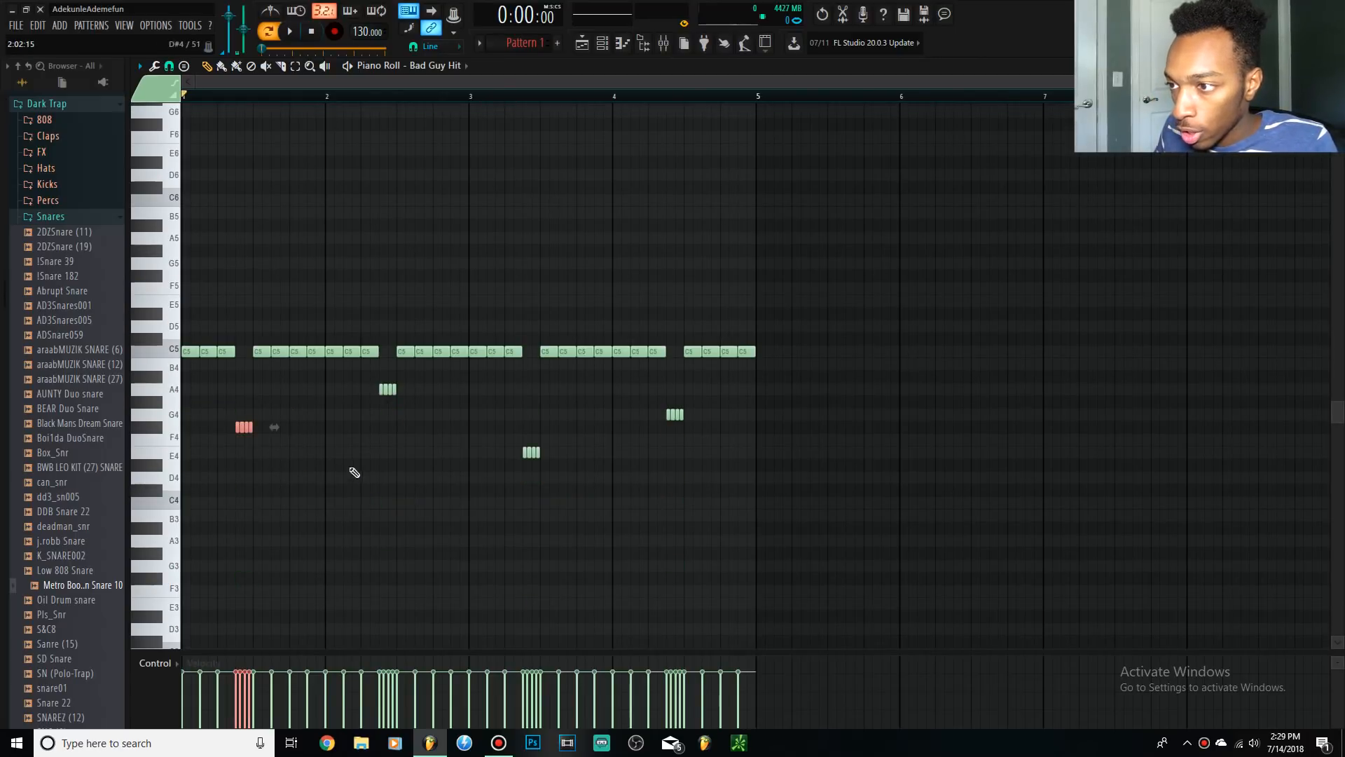
left_click_drag(313, 509, 228, 427)
left_click_drag(229, 370, 224, 357)
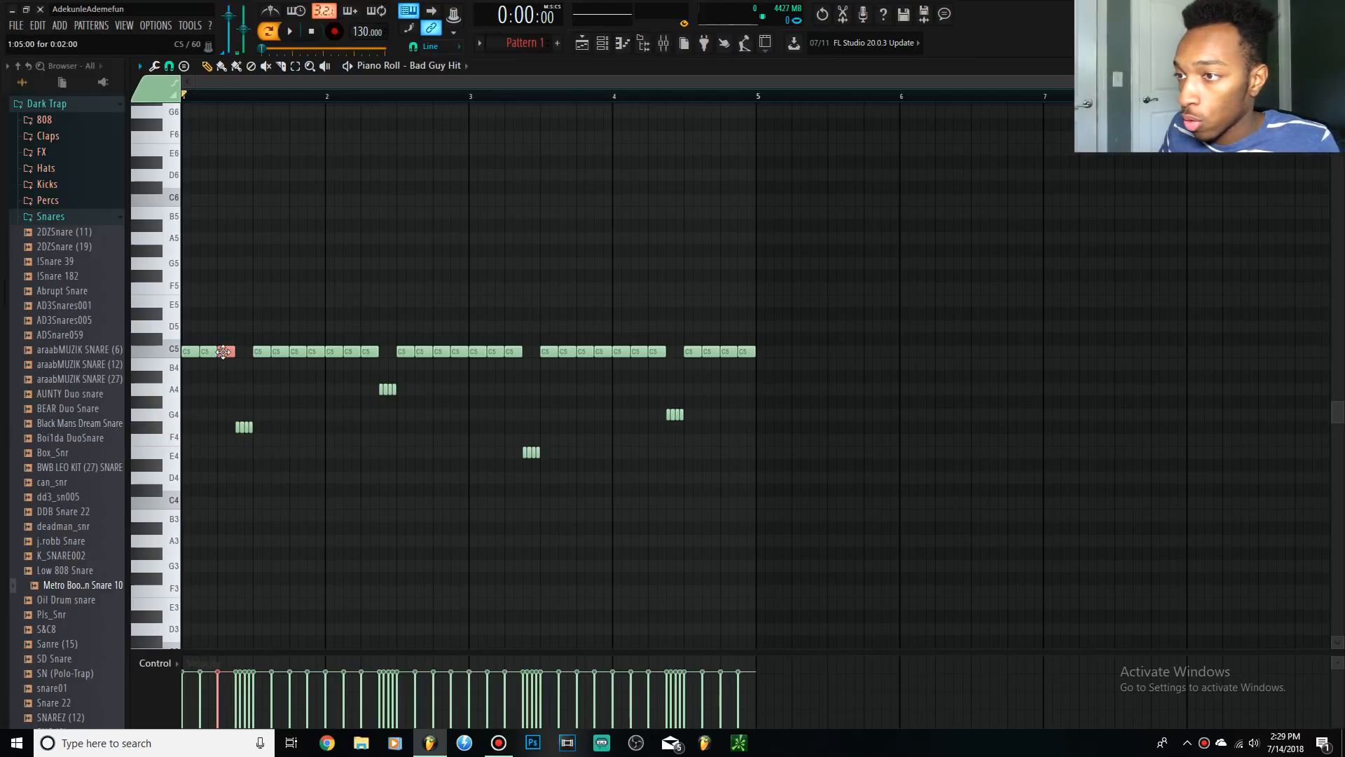
left_click_drag(211, 294, 232, 344)
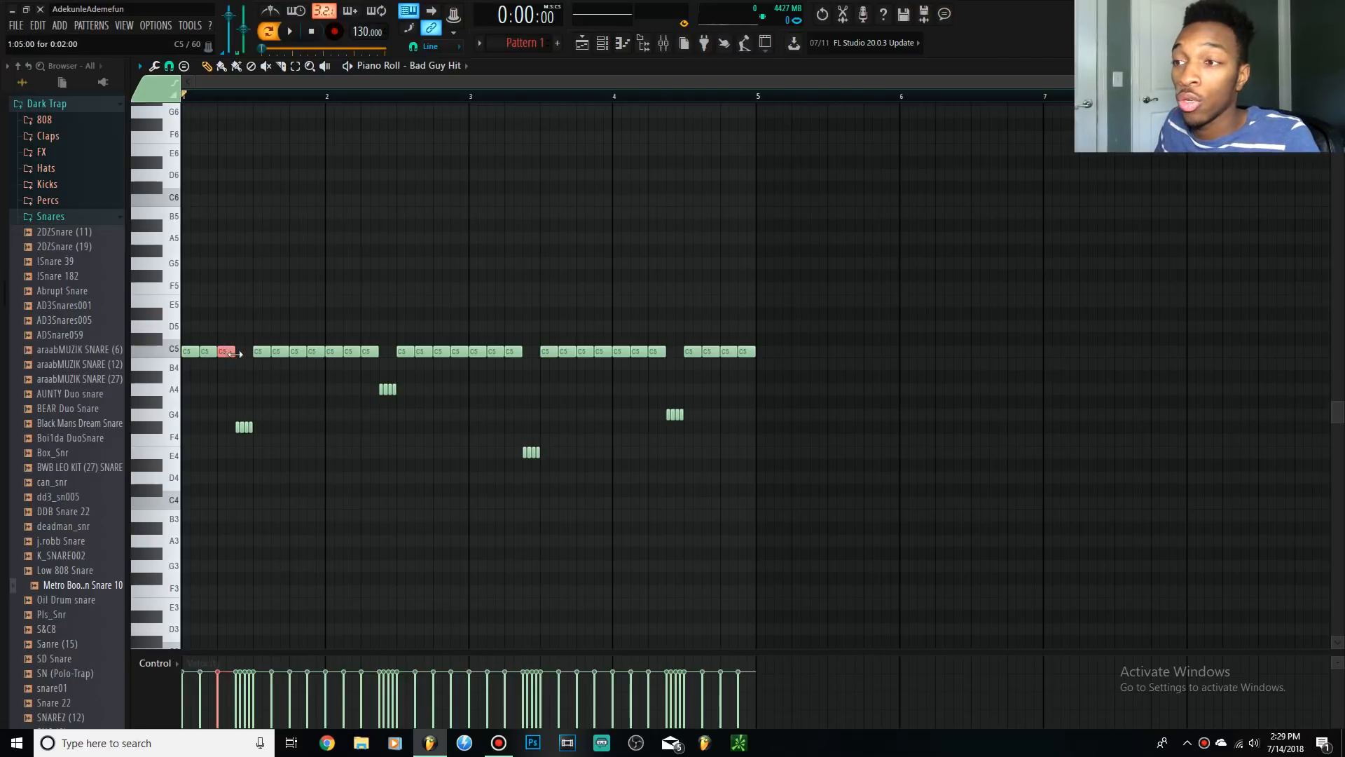
key("alt+u")
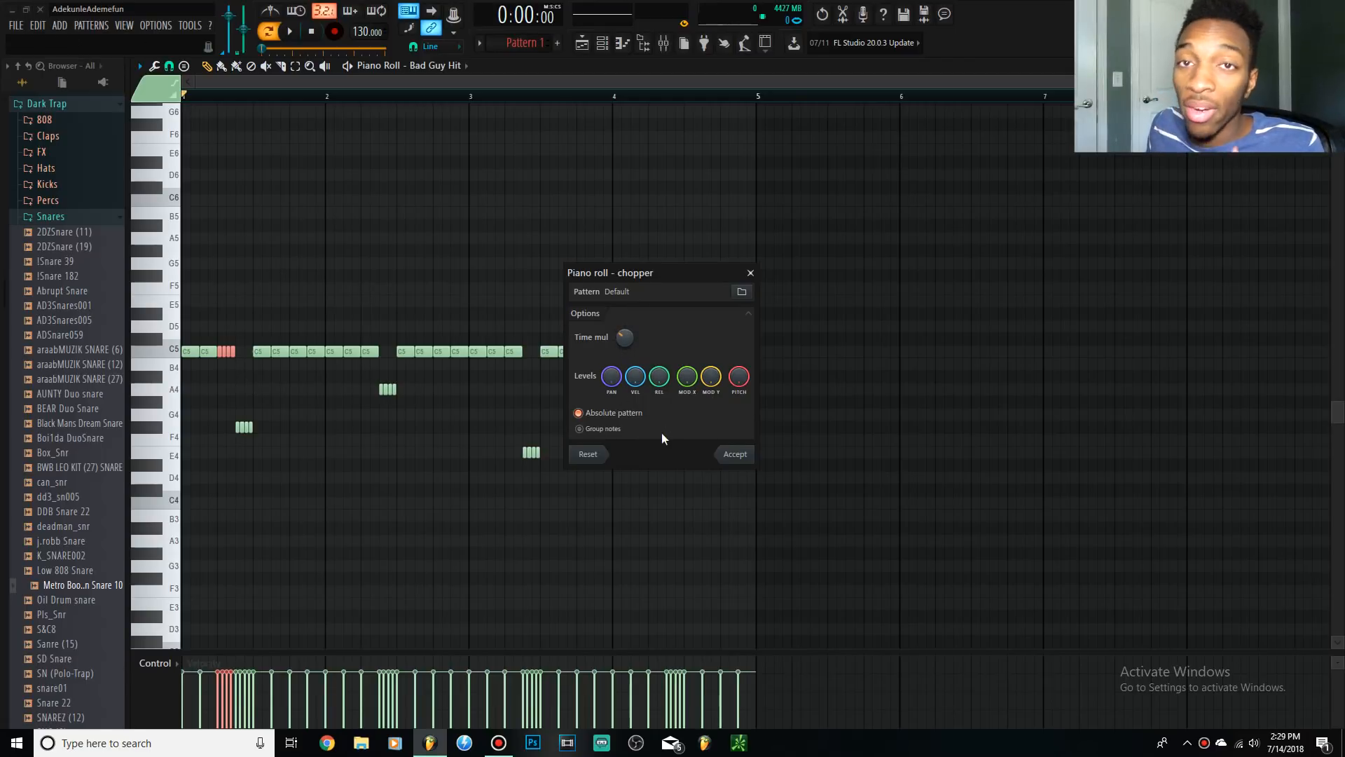
left_click(734, 454)
- Lower the newly chopped roll in bar 1 by two semitones to A#4 and play back the pattern
key("Down")
key("Down")
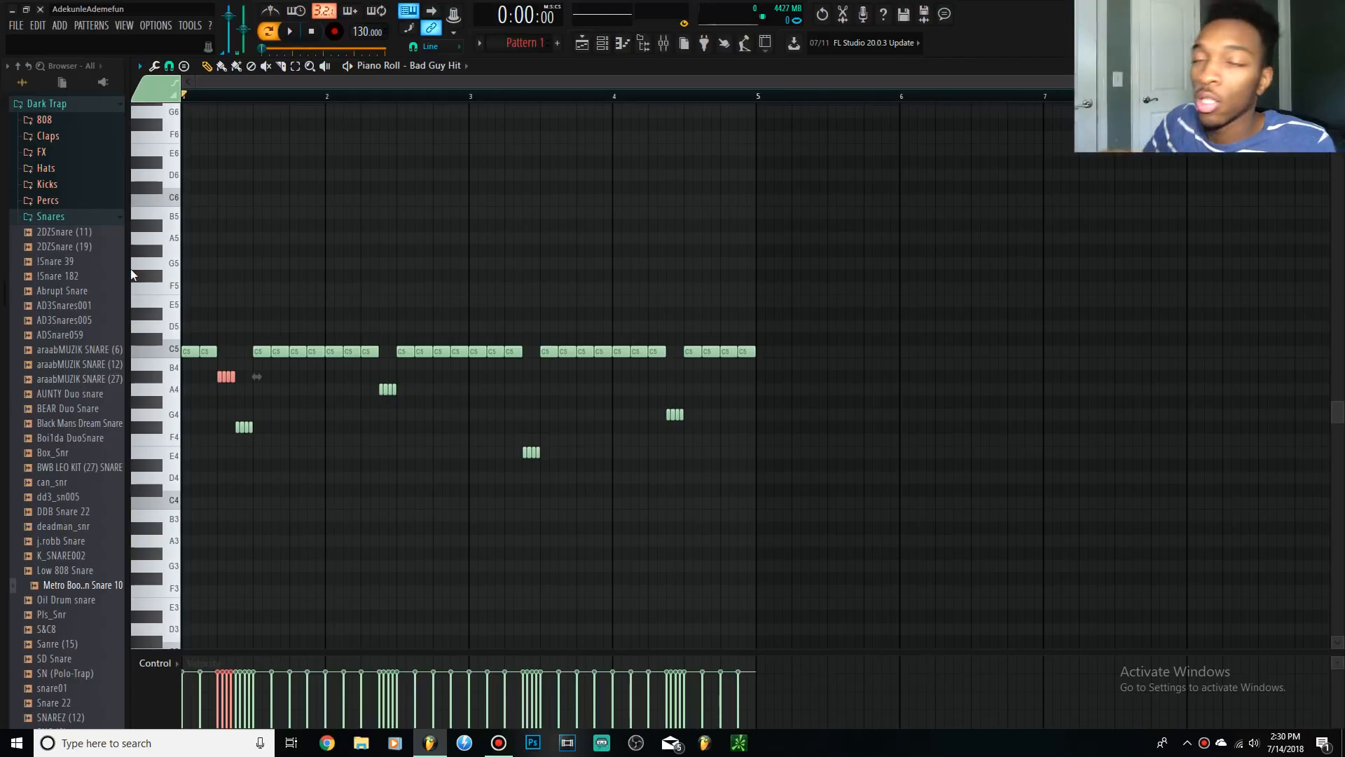
key("space")
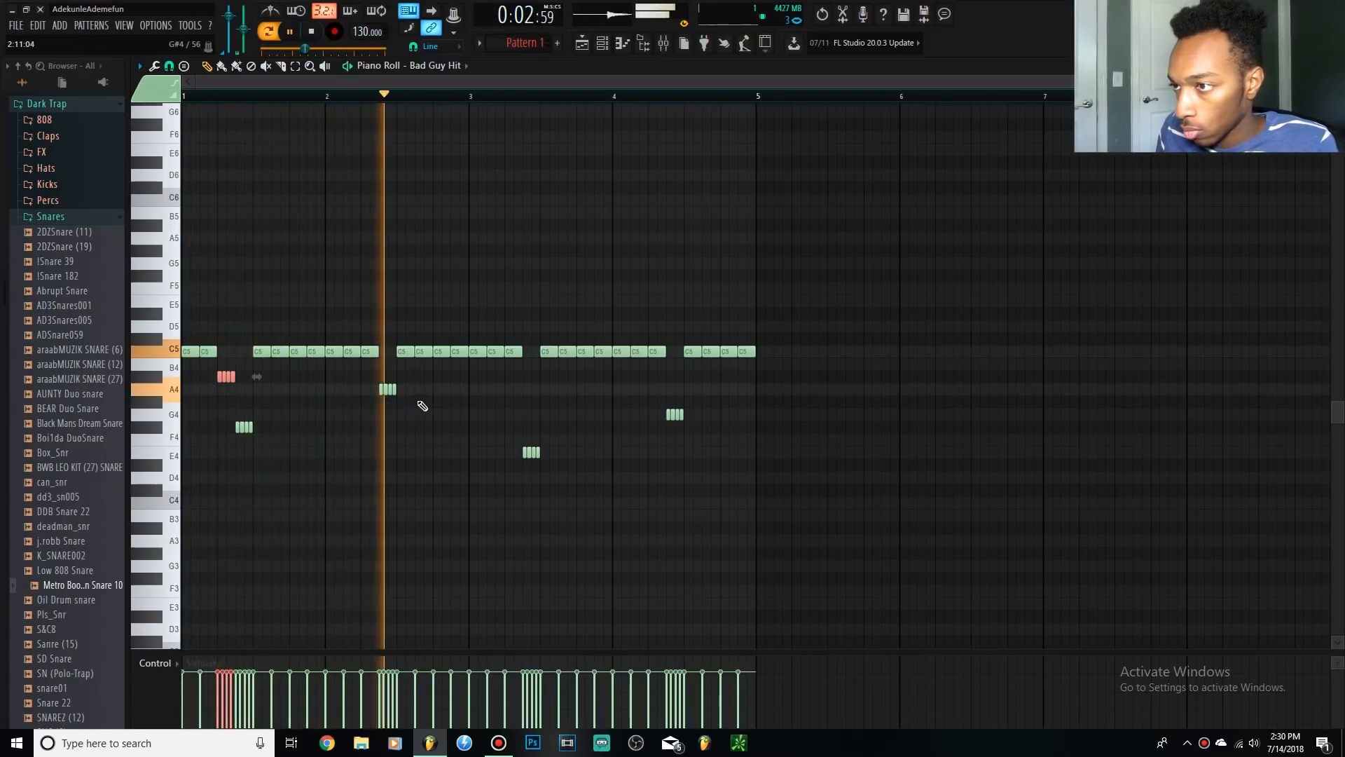
key("space")
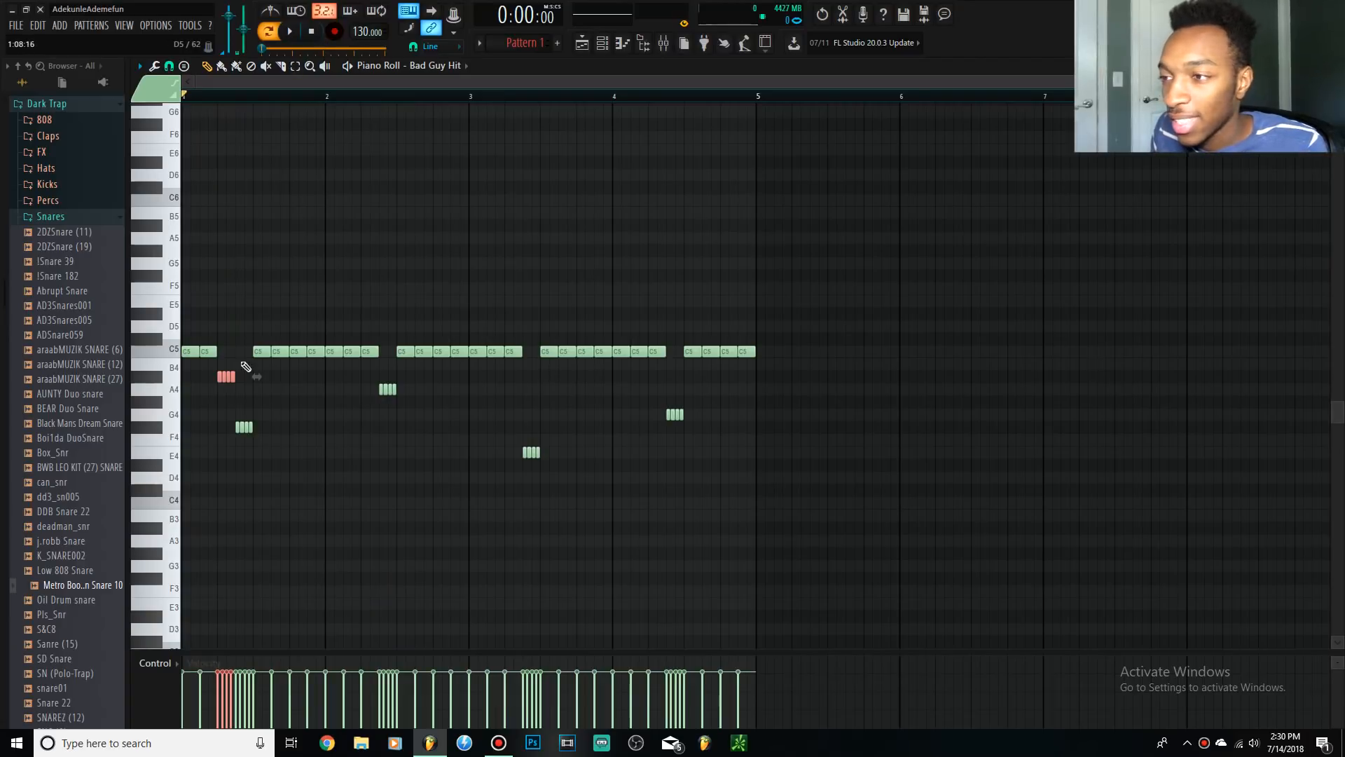
- Raise the first chopped roll of bar 1 to C#5, one semitone above the straight notes
key("shift+Up")
key("shift+Up")
key("shift+Up")
key("shift+Up")
key("shift+Down")
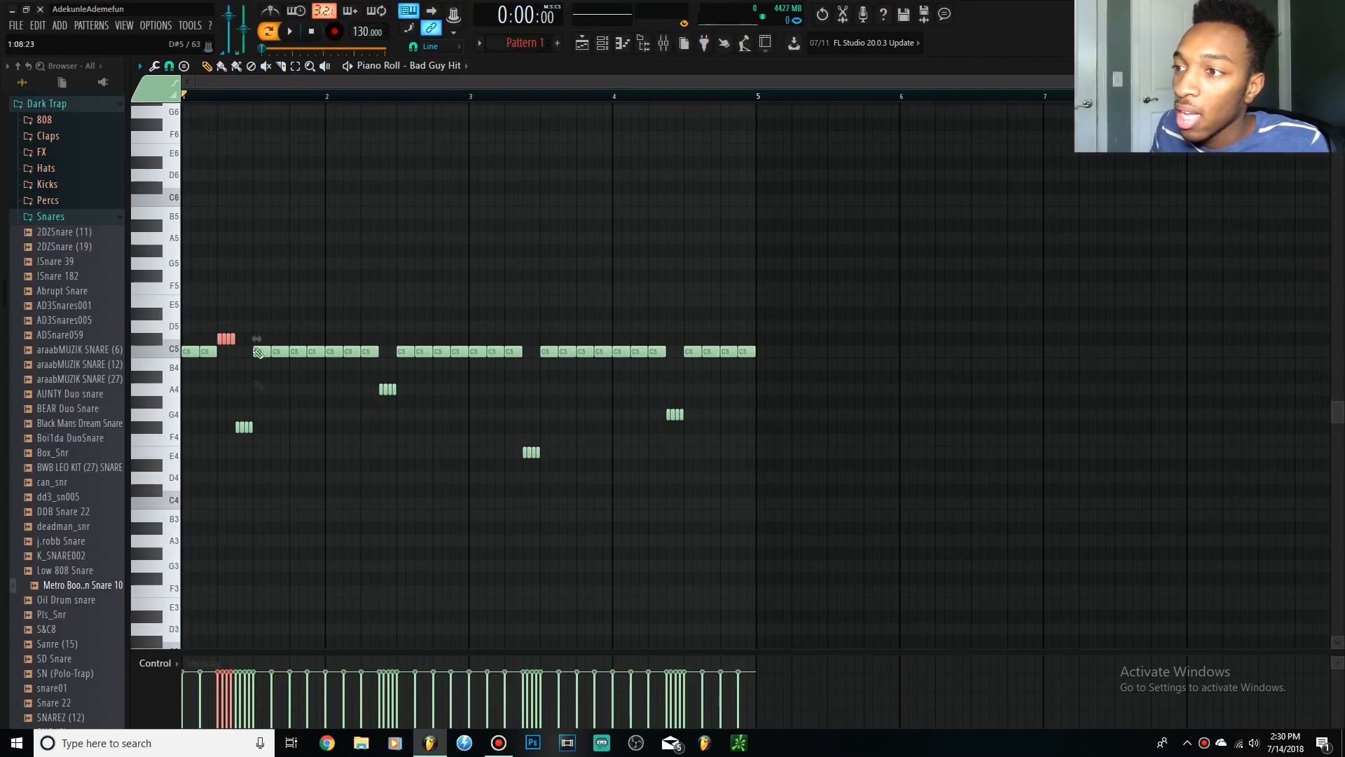
- Deselect the notes and play back the pattern to hear the C#5 roll, and stop it
left_click_drag(201, 373, 804, 577)
left_click(287, 553, "ctrl")
left_click_drag(210, 291, 319, 375)
left_click_drag(229, 410, 838, 112)
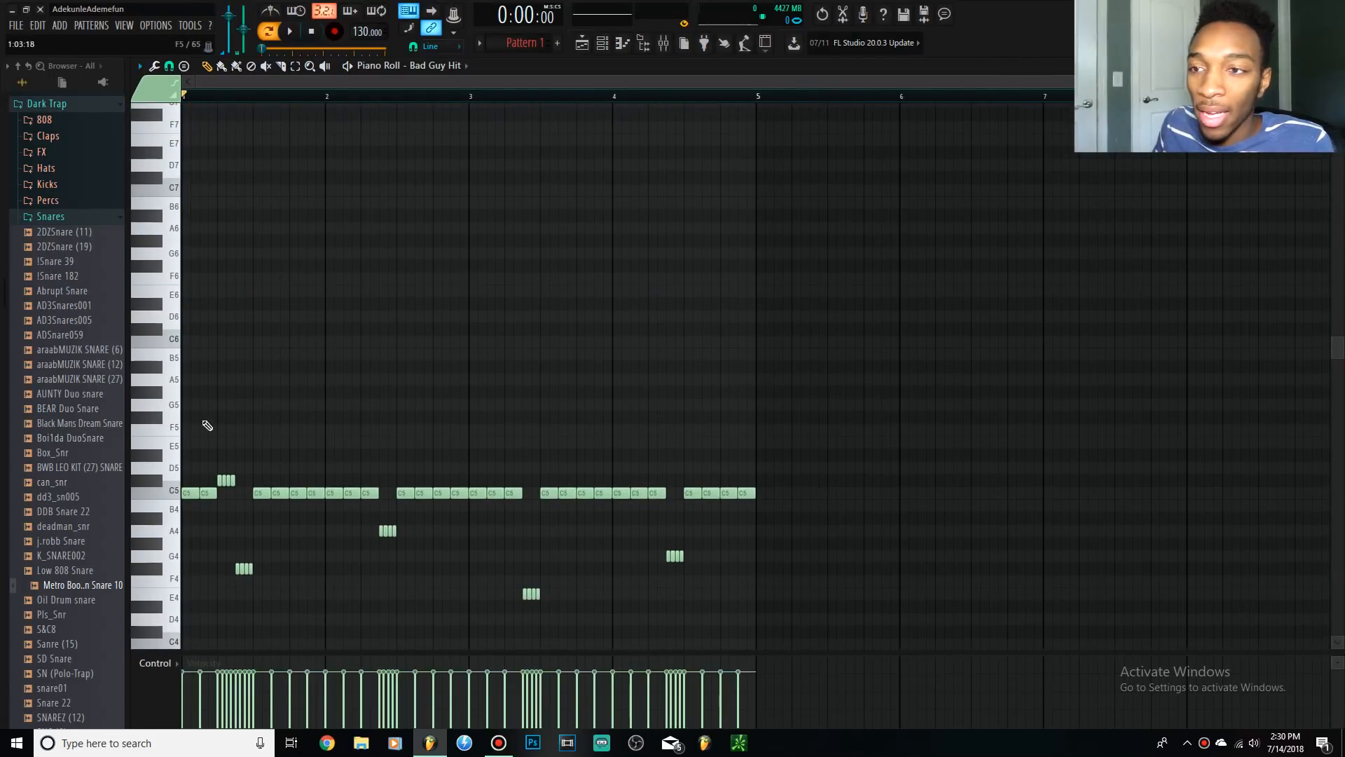
left_click_drag(187, 401, 763, 471)
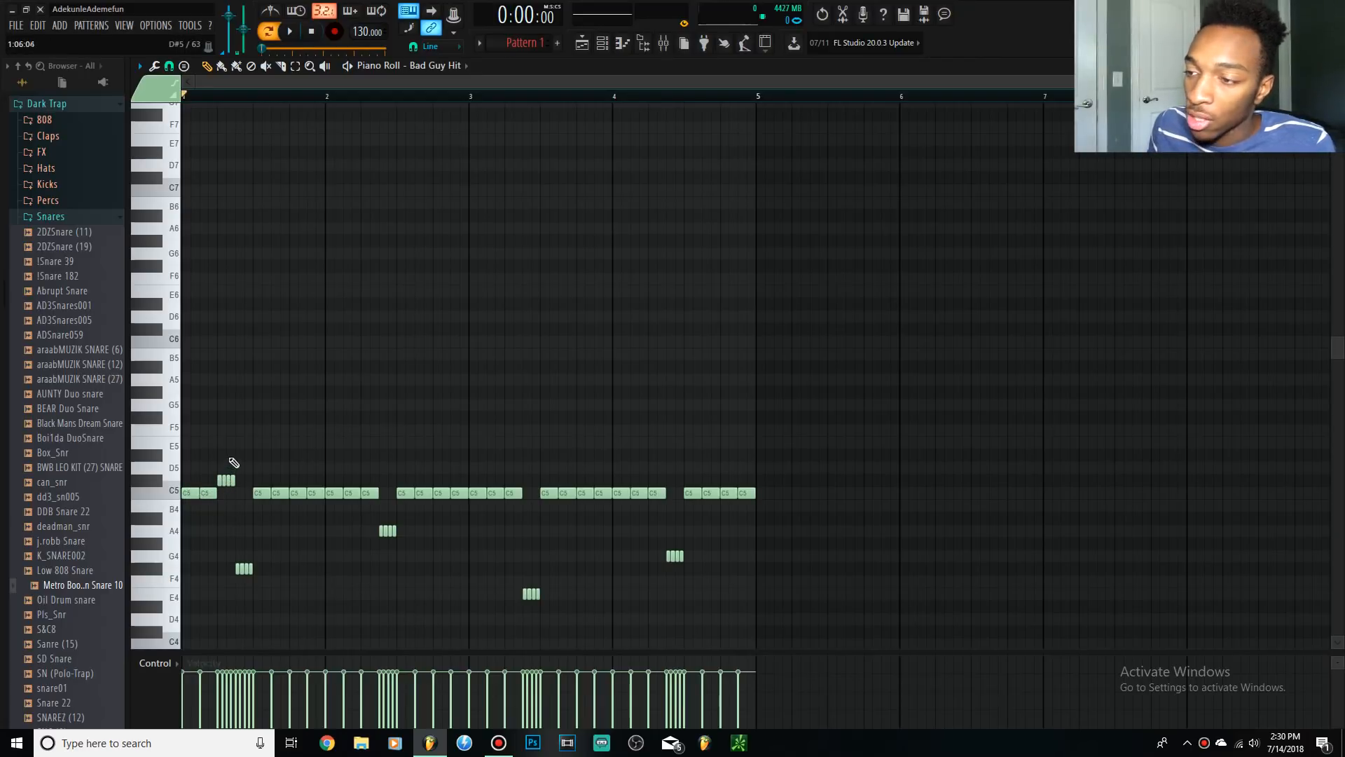
left_click_drag(184, 481, 279, 480)
left_click_drag(223, 532, 253, 510)
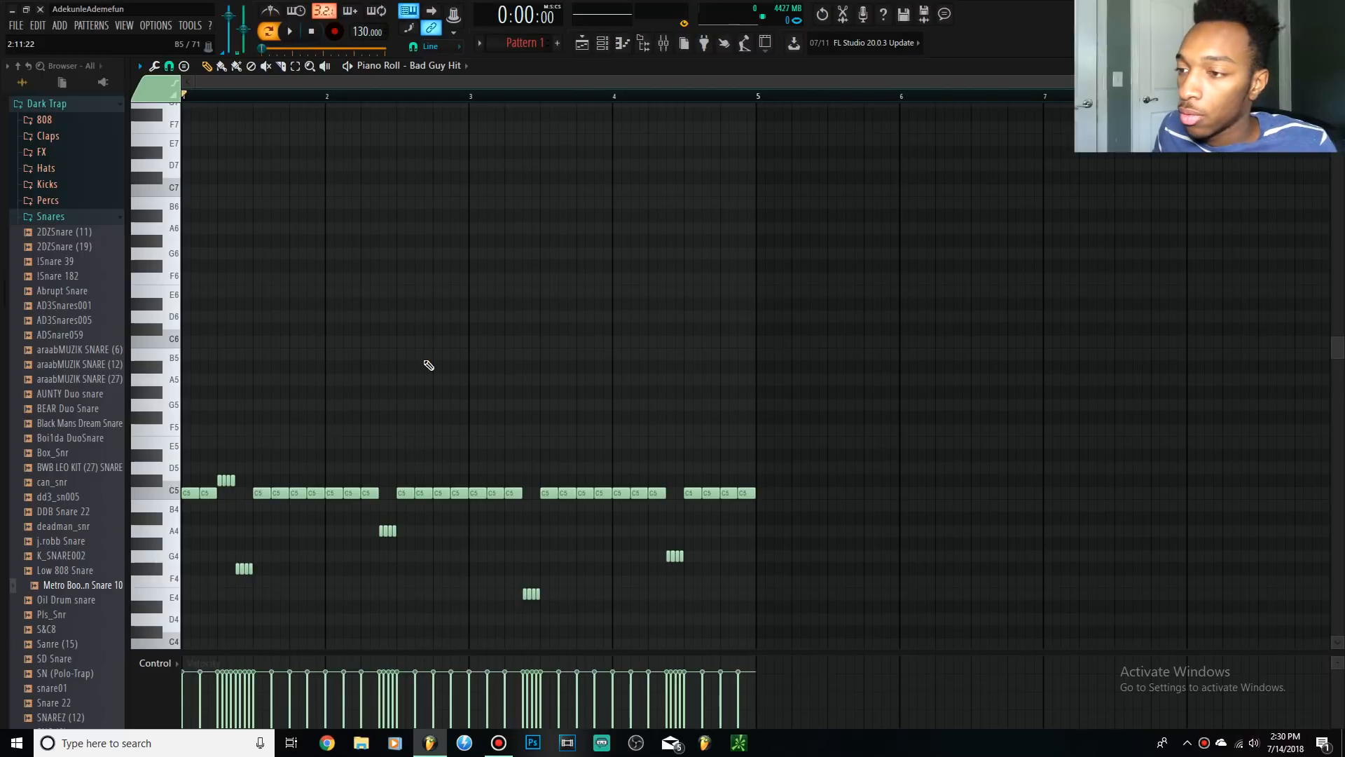
key("space")
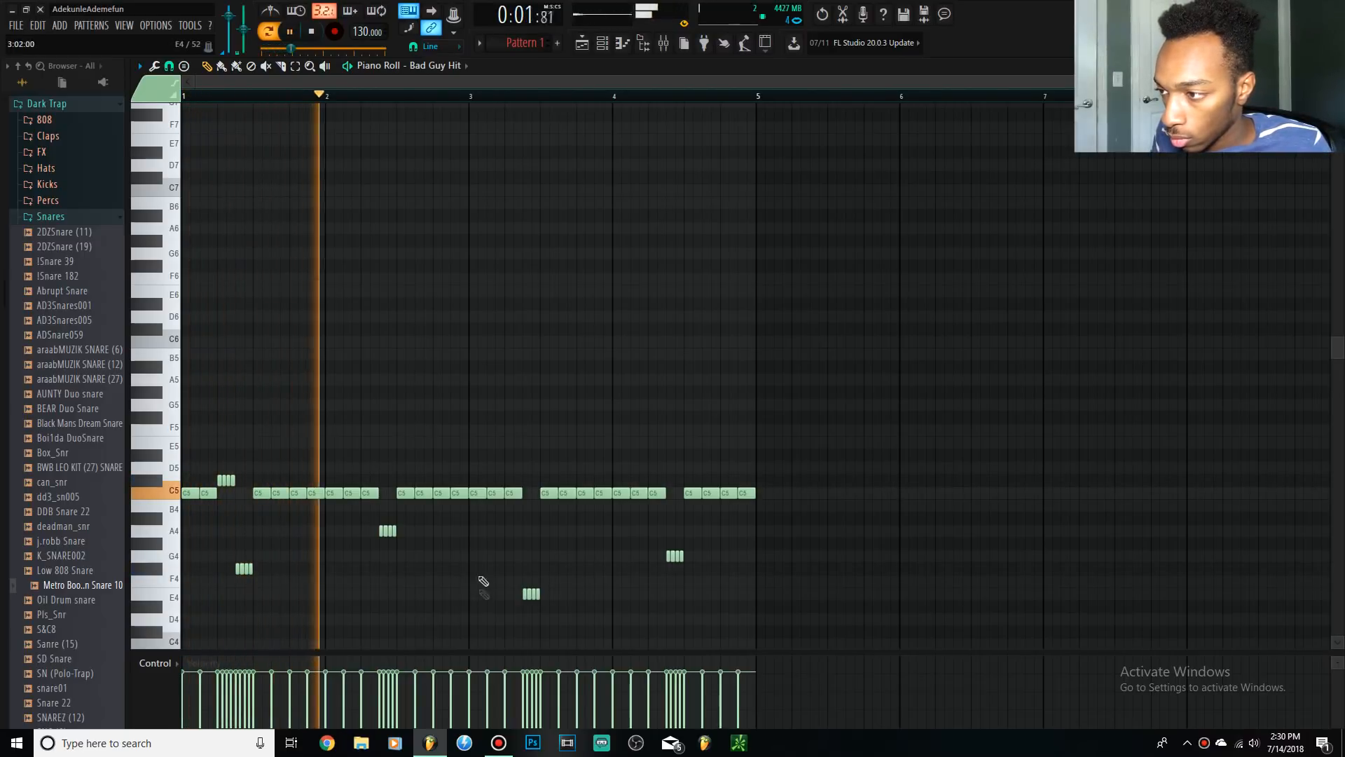
key("space")
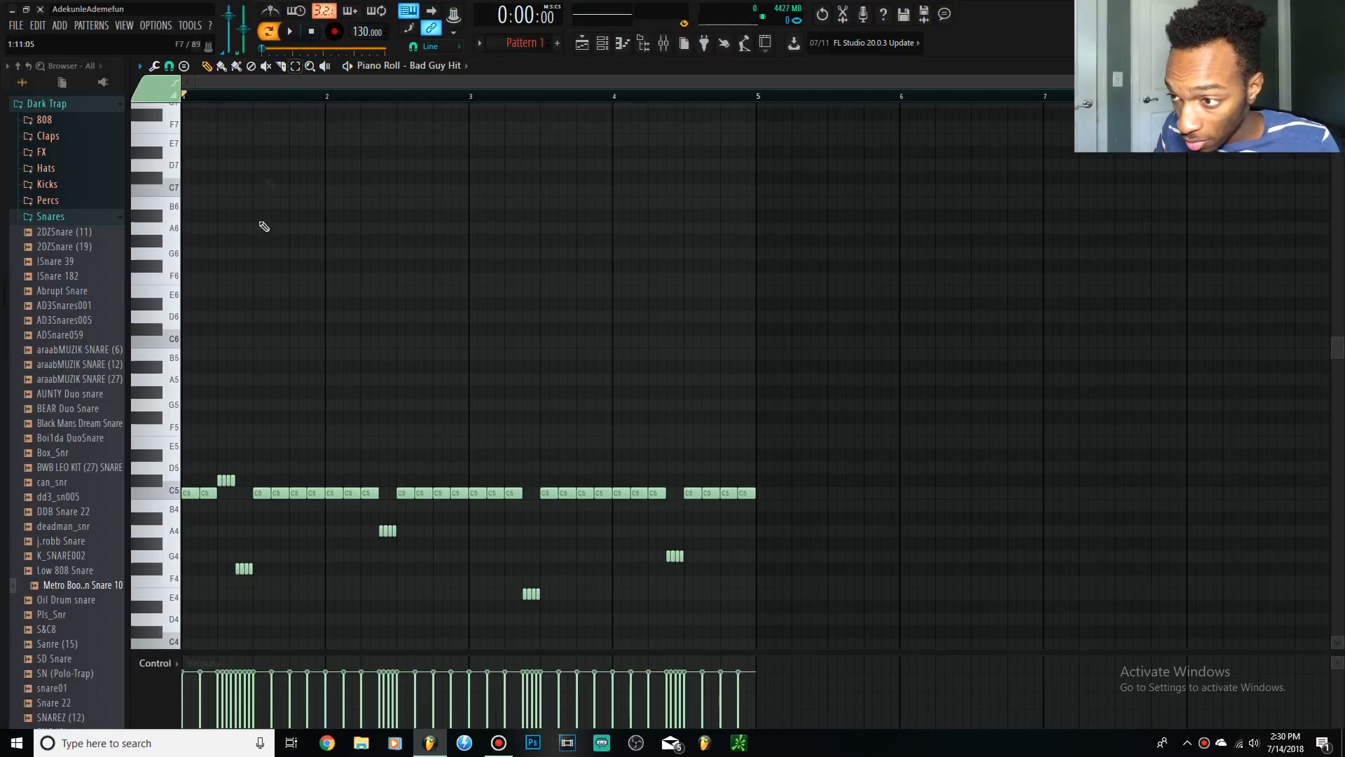
left_click_drag(255, 488, 215, 467)
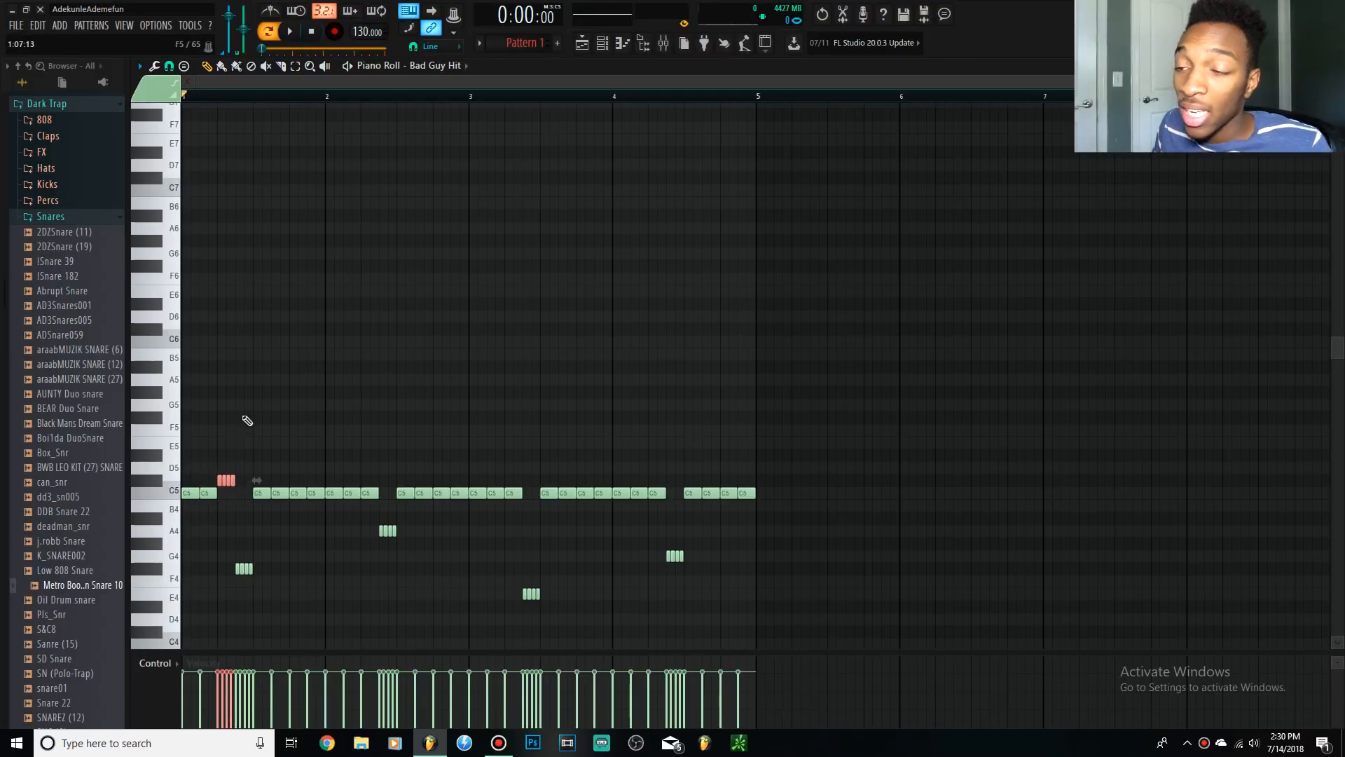
left_click(298, 427)
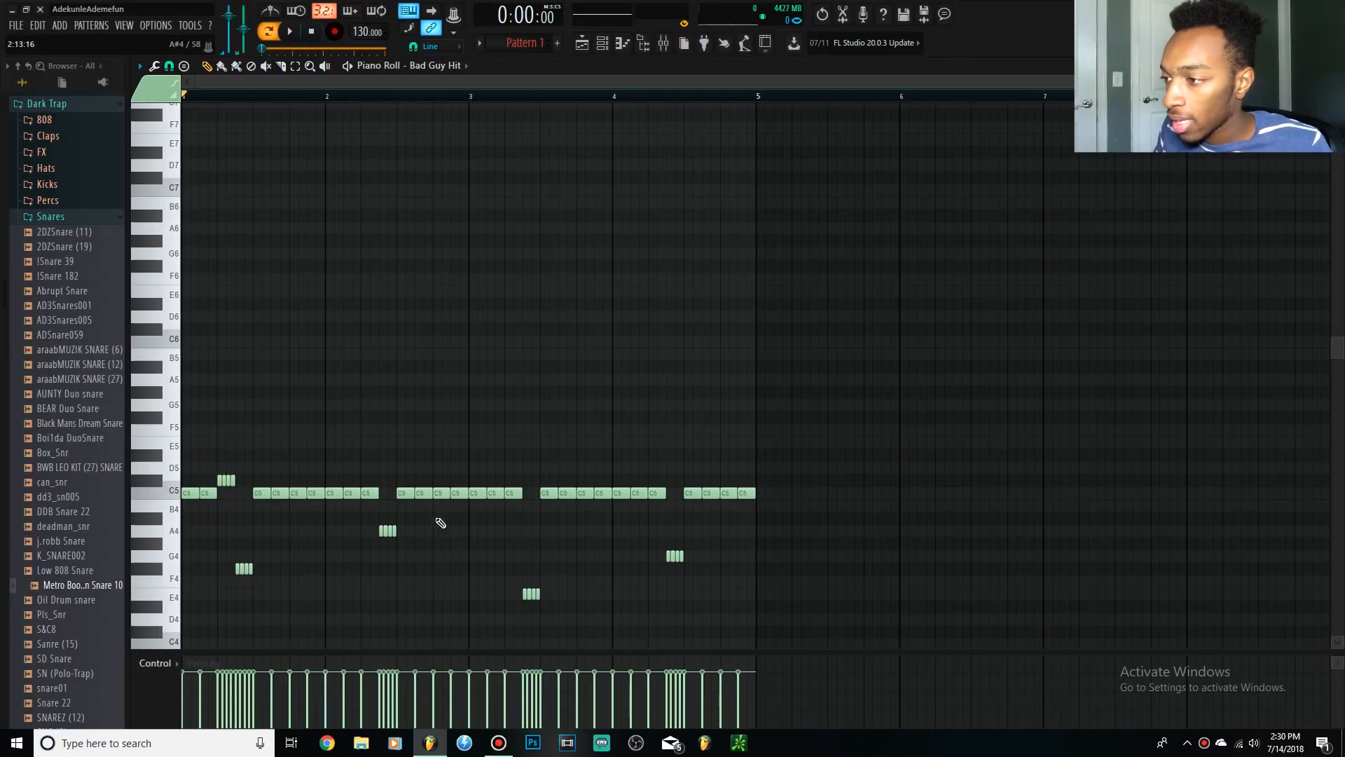
left_click_drag(463, 562, 312, 399)
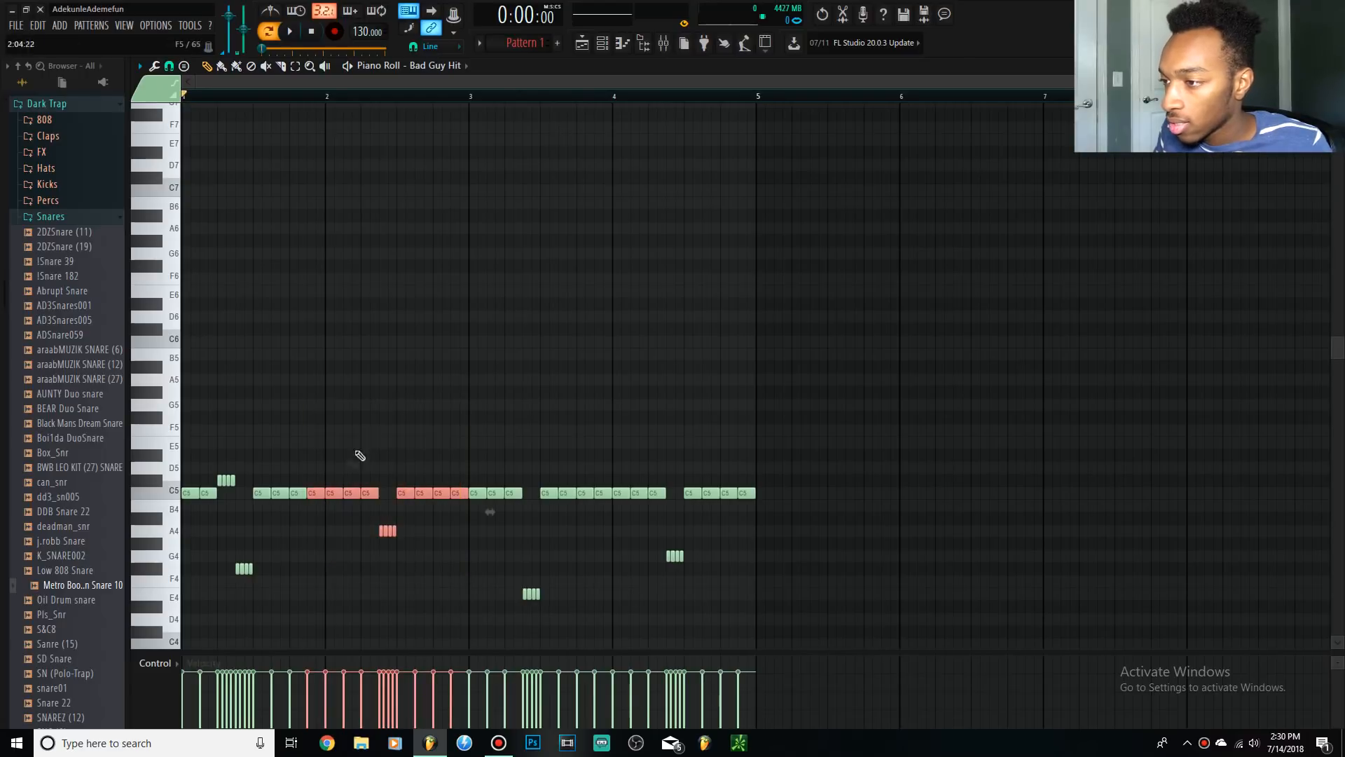
left_click(387, 559, "ctrl")
left_click_drag(460, 561, 459, 589)
left_click(334, 467, "ctrl")
left_click(447, 556, "ctrl")
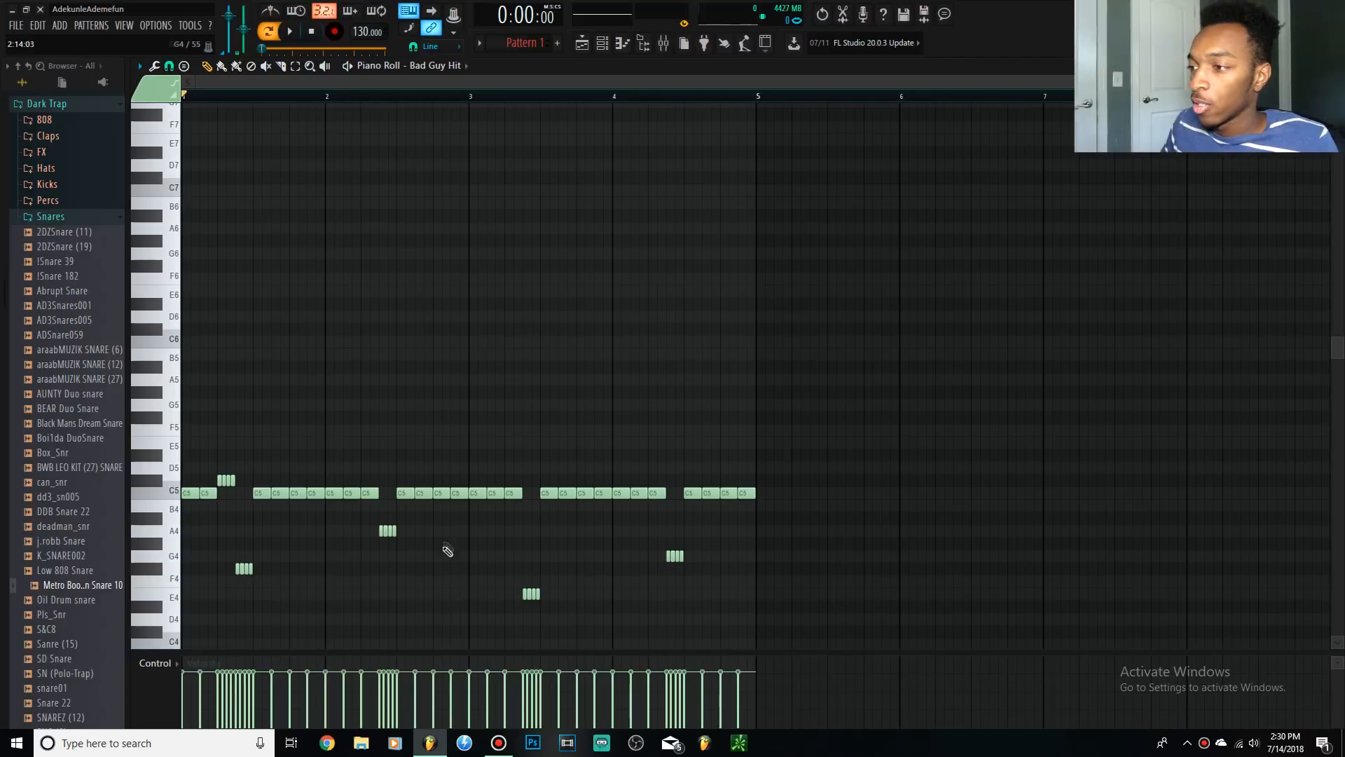
- Delete the last two C5 notes of bar 2 to open a gap before bar 3
scroll(440, 560, "down", 3)
scroll(438, 390, "up", 4, "ctrl")
right_click(500, 341)
left_click_drag(451, 345, 489, 355)
right_click(501, 357)
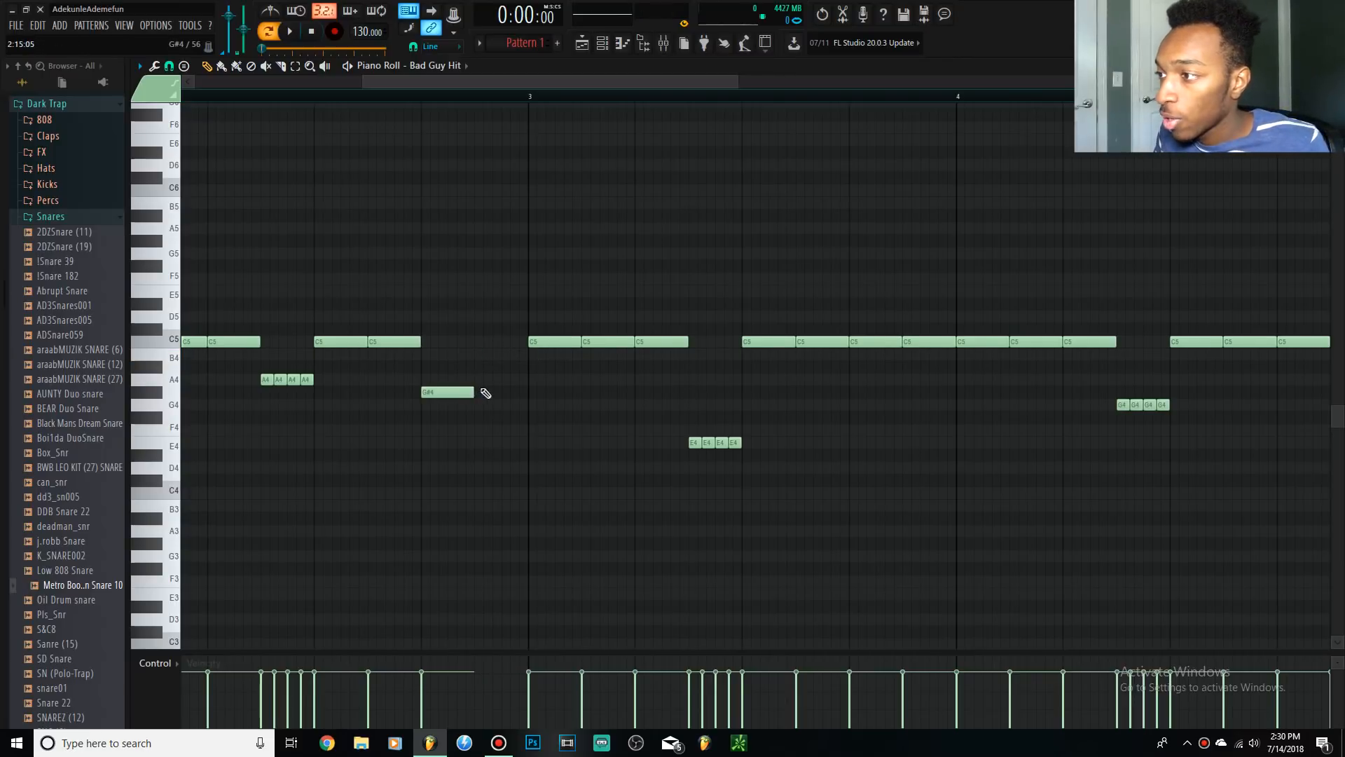
left_click_drag(474, 394, 430, 393)
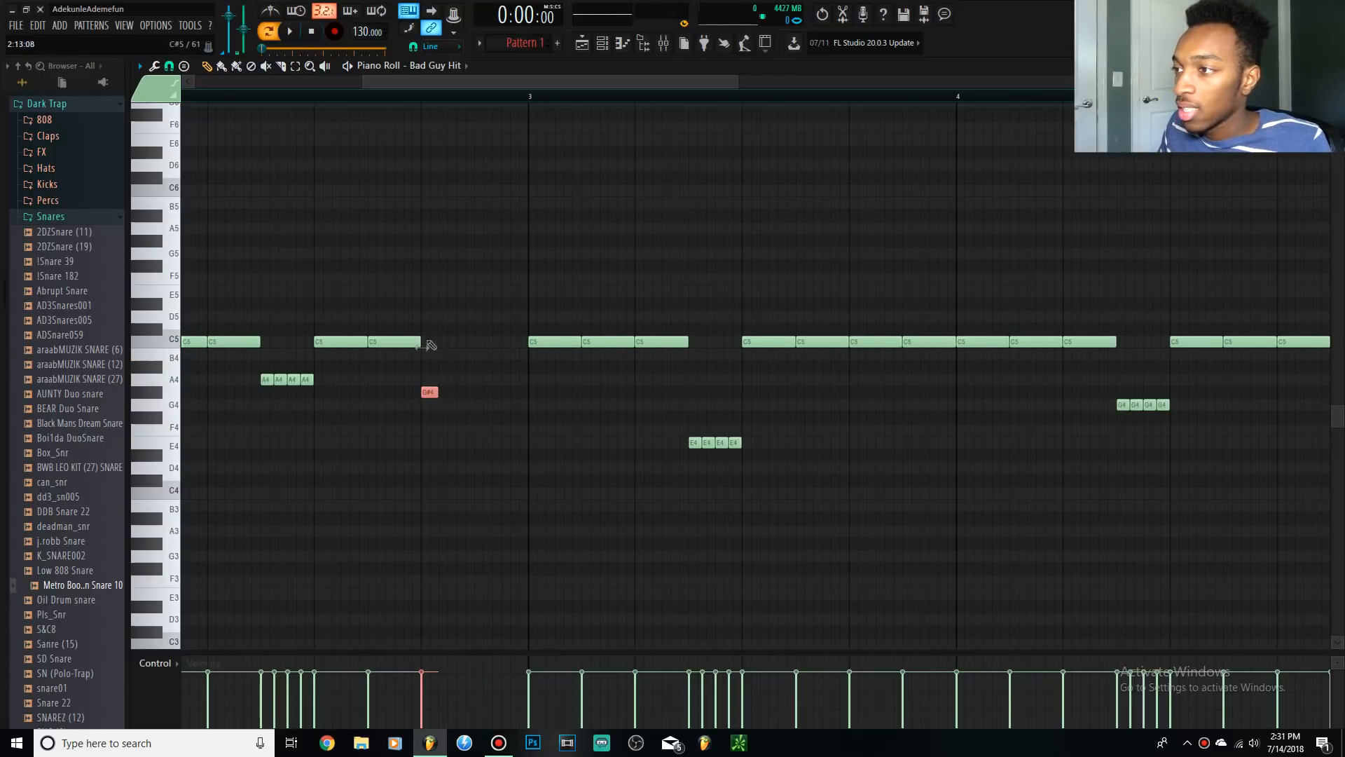
right_click(430, 389)
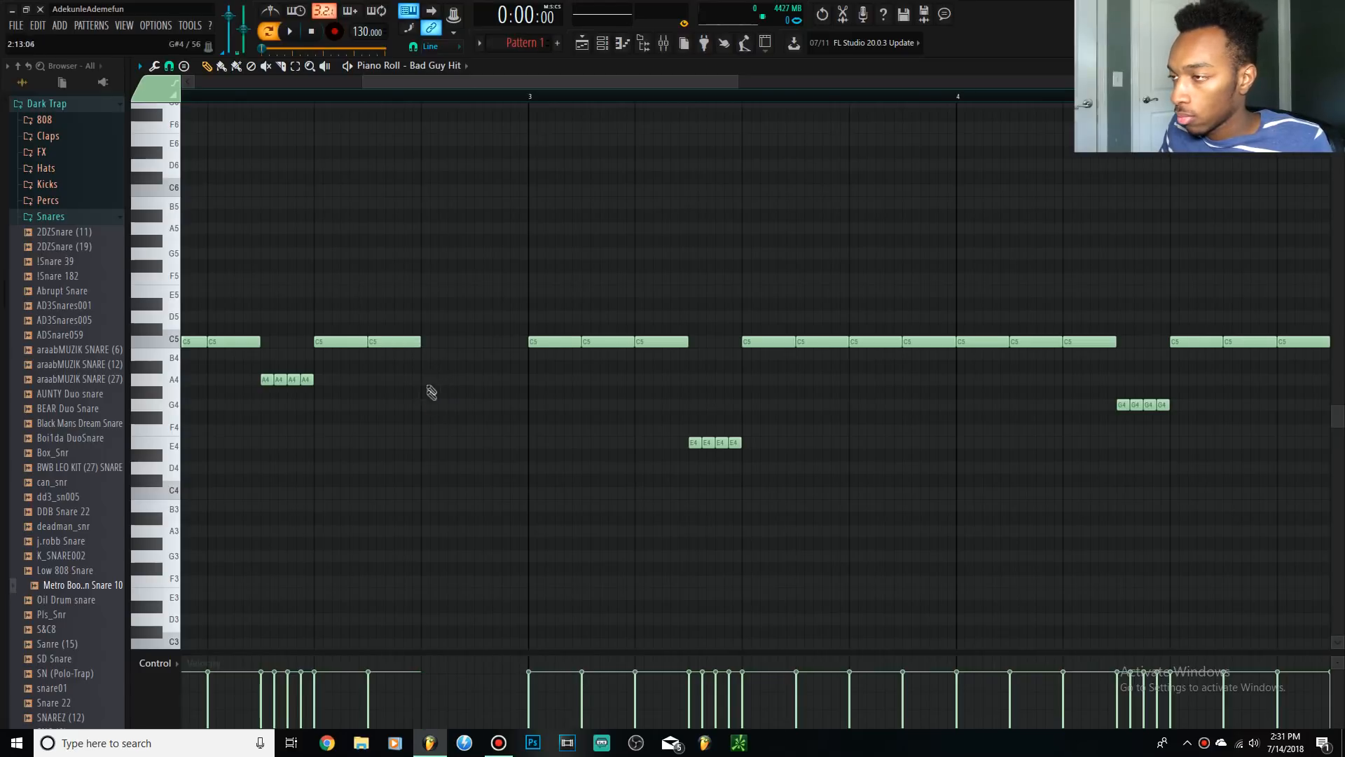
scroll(442, 368, "down", 4)
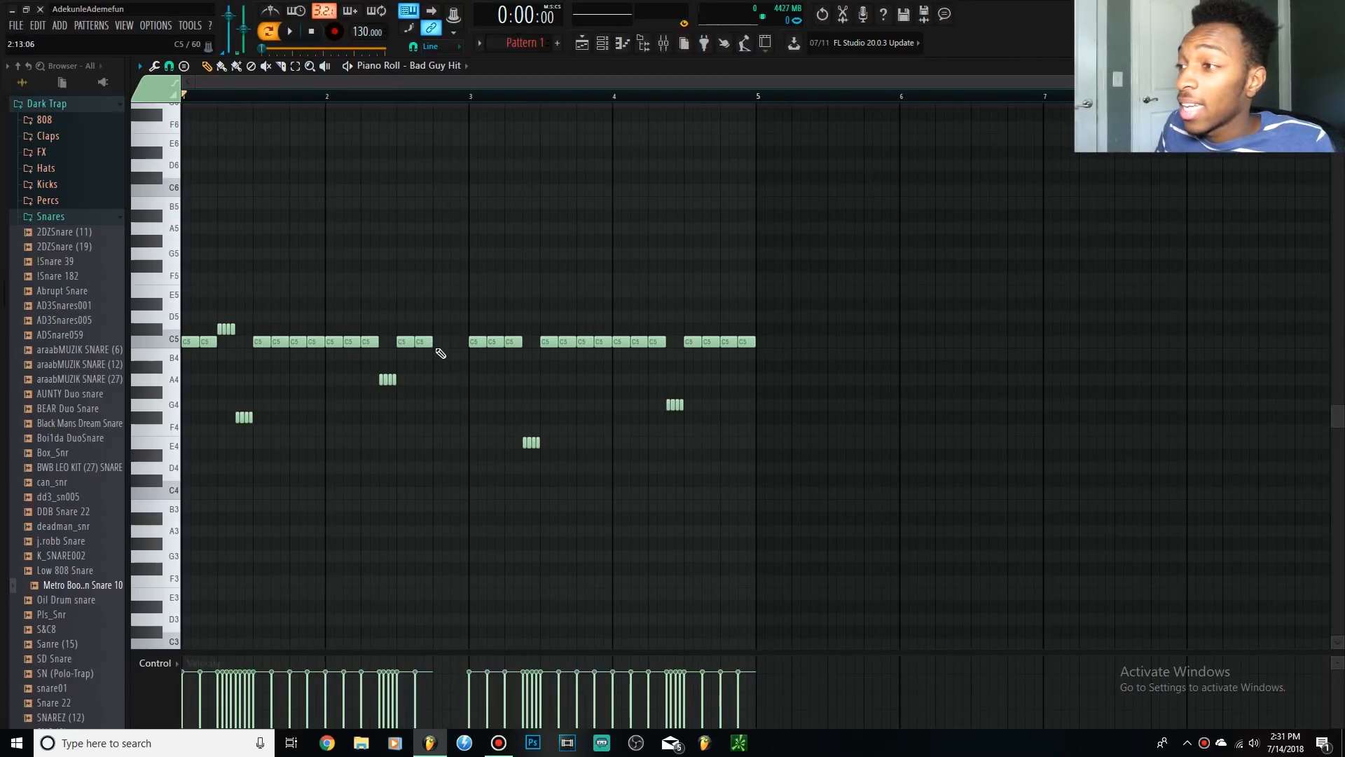
- Place a G4 note at the start of the gap in bar 2 and shorten it to a third of the gap
scroll(441, 352, "up", 4)
left_click_drag(442, 353, 540, 488)
left_click_drag(442, 382, 539, 508)
left_click_drag(438, 341, 450, 404)
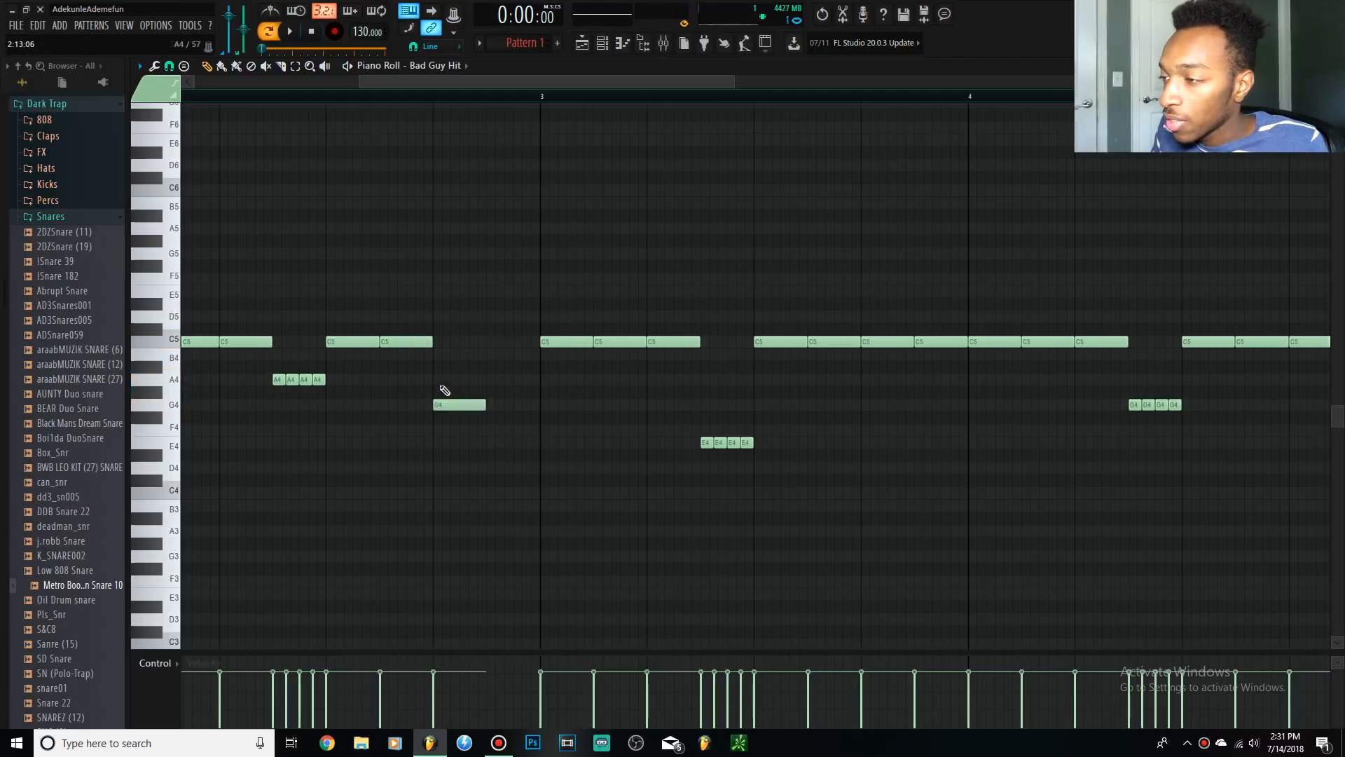
left_click(480, 404)
left_click_drag(482, 404, 456, 405)
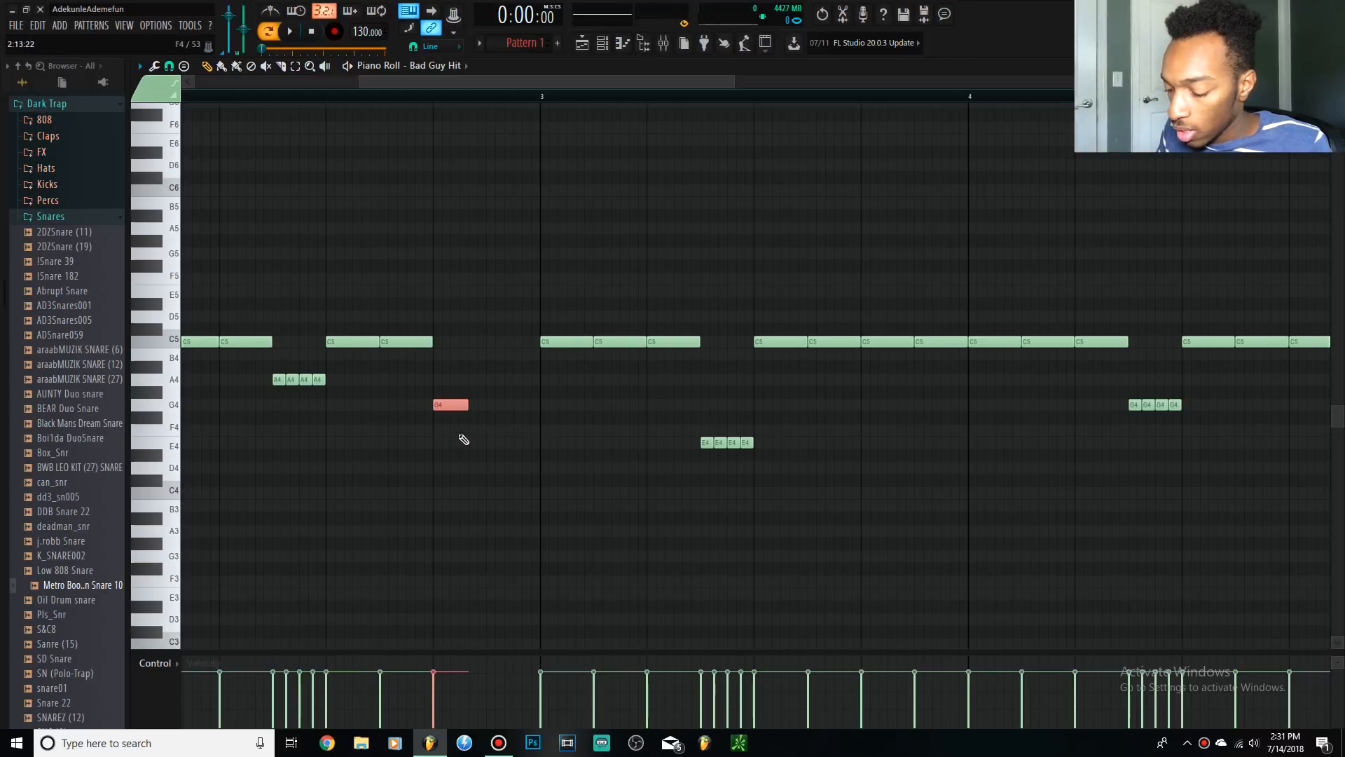
- Duplicate the G4 note twice to fill the gap before bar 3, and delete both copies
key("ctrl+b")
key("ctrl+b")
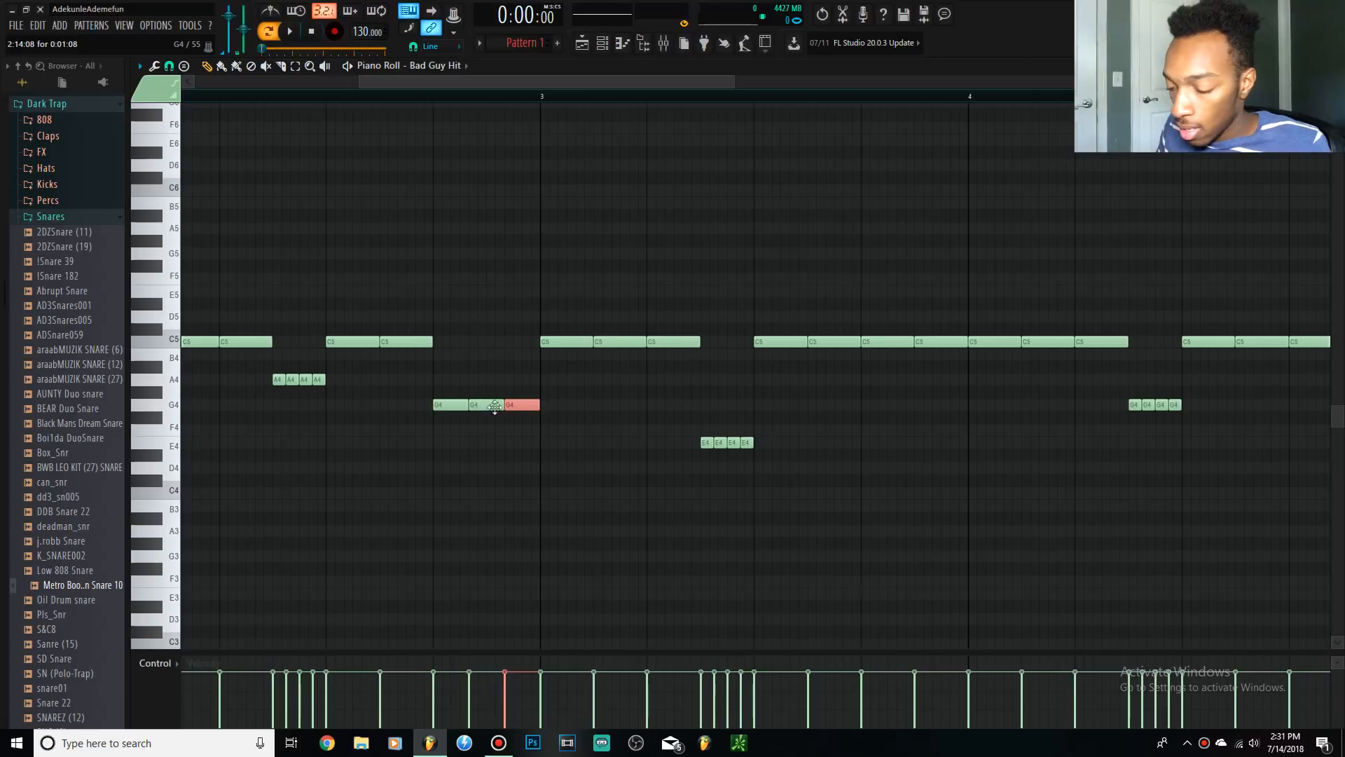
left_click_drag(579, 435, 439, 400)
key("Delete")
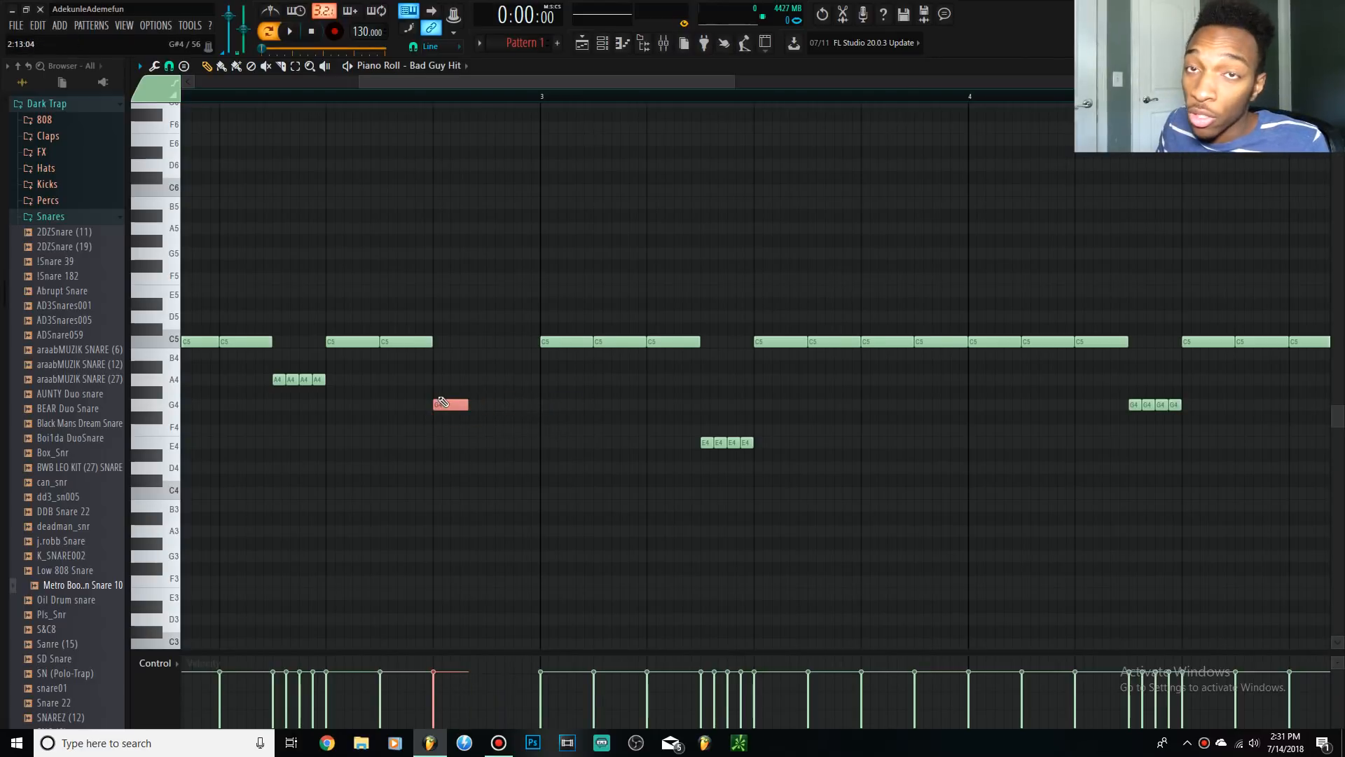
- Repeat the two duplications of the G4 note up to bar 3 and select all three notes
key("ctrl+b")
key("ctrl+b")
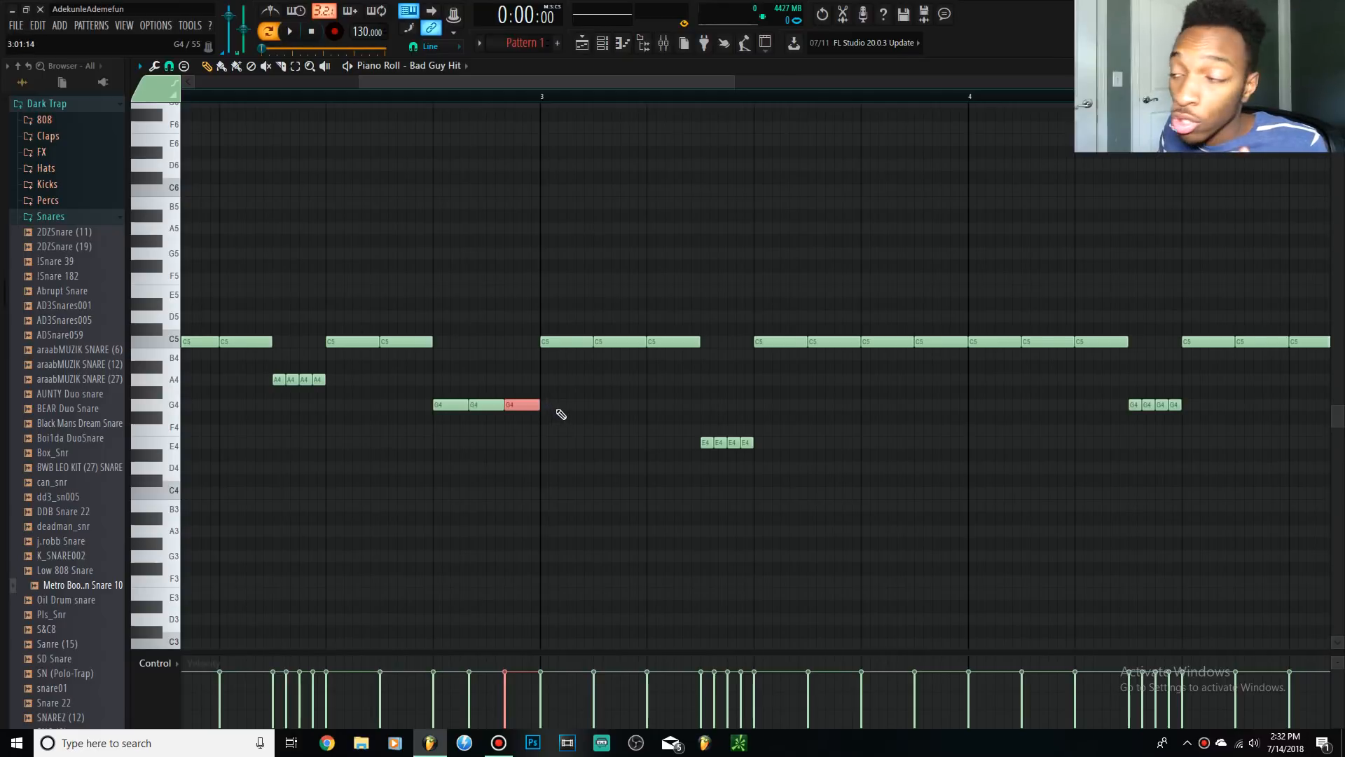
left_click_drag(570, 433, 401, 385)
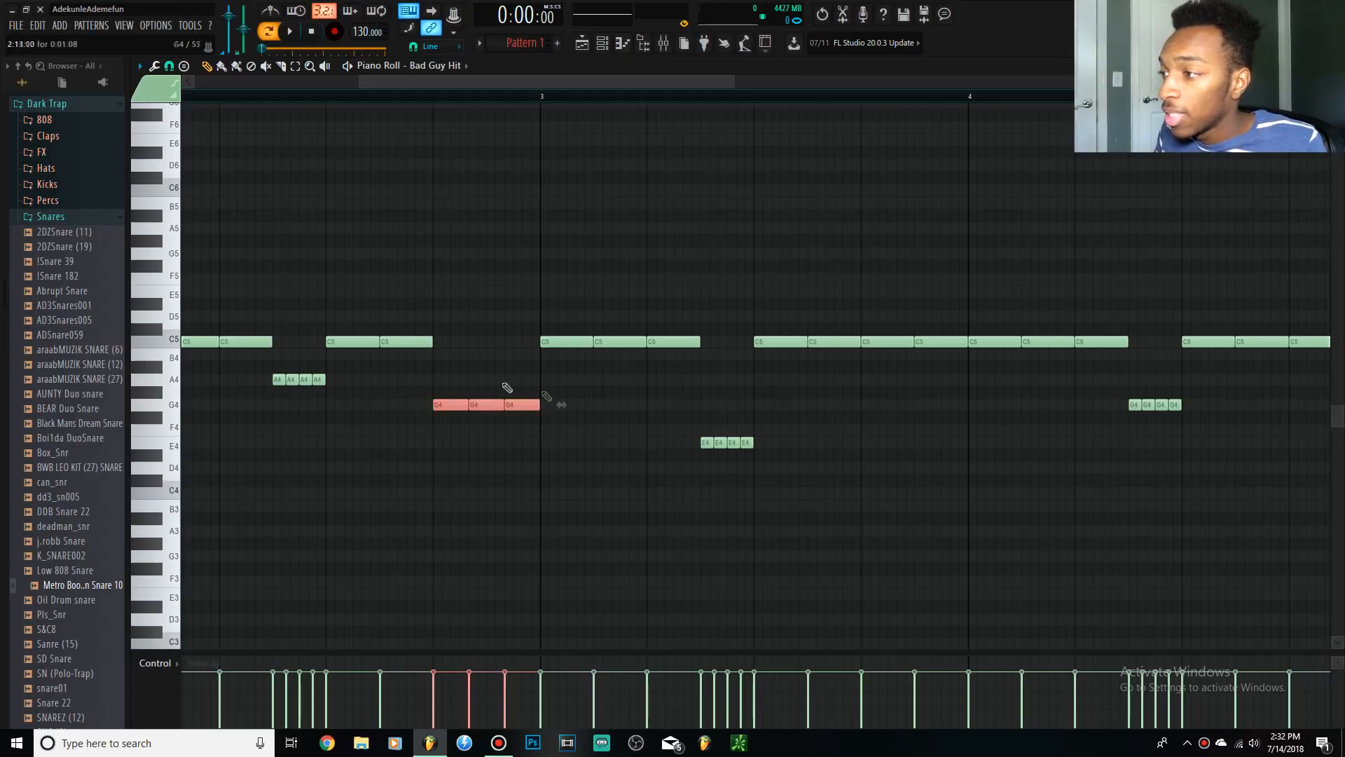
- Remove the G4 copies, shorten the first G4 note to half a C5 note's length, duplicate it twice and select all three
left_click_drag(549, 436, 426, 391)
key("Delete")
key("ctrl+b")
key("ctrl+b")
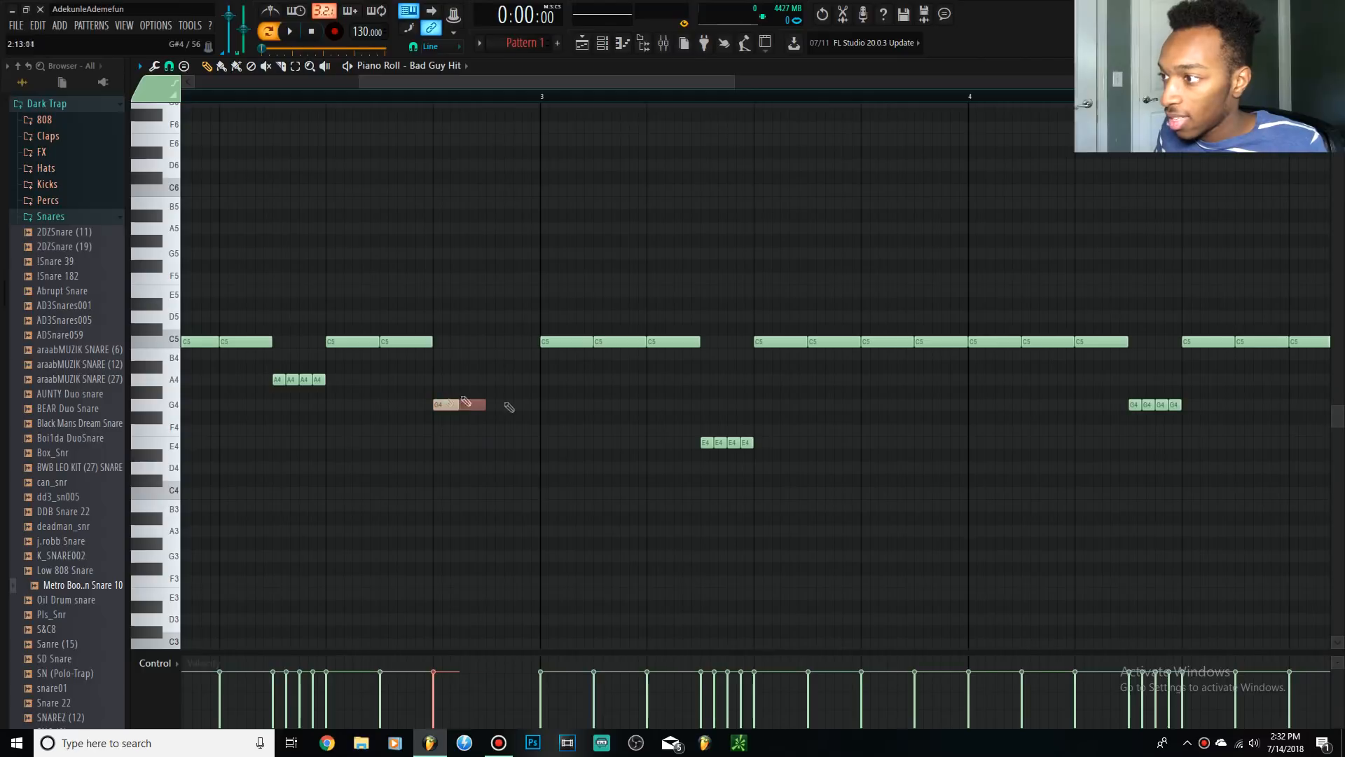
left_click_drag(536, 422, 421, 391)
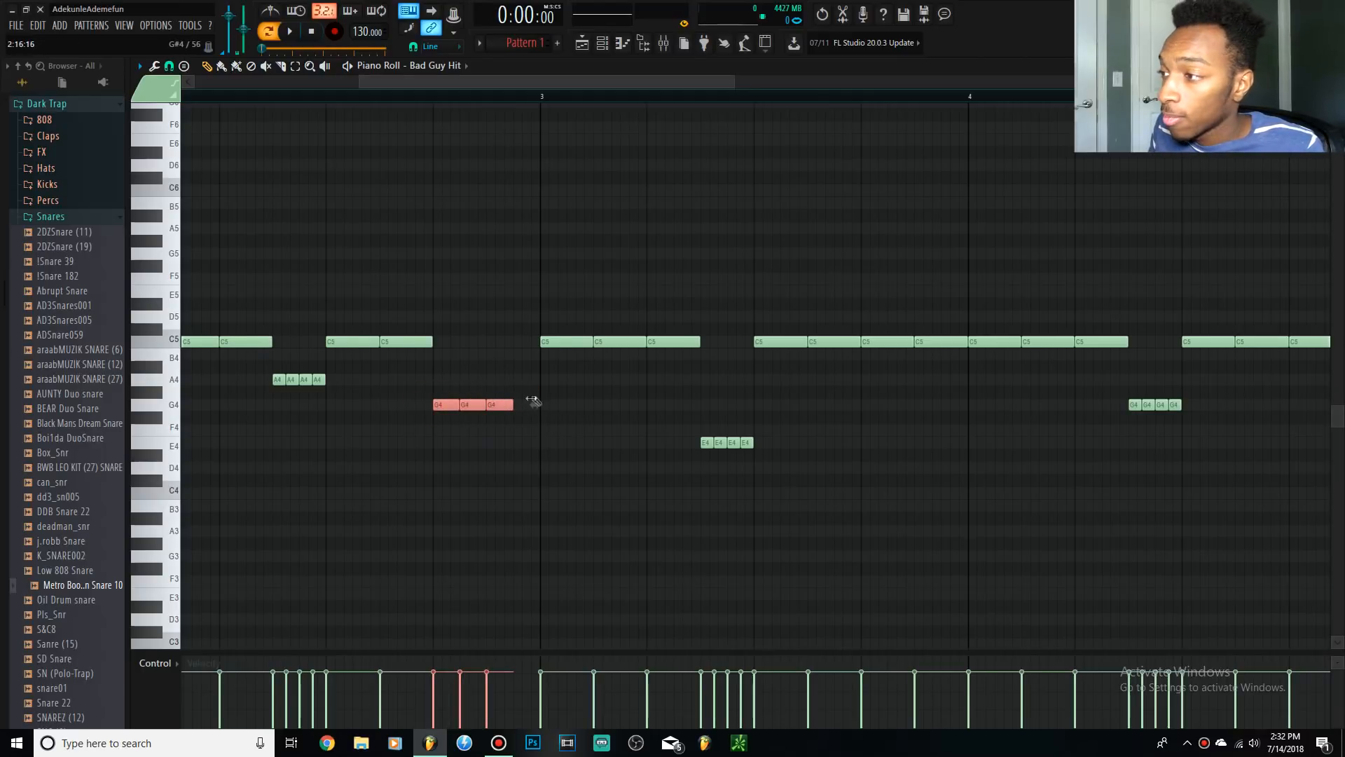
- Stretch the three selected G4 notes together so that they end exactly at the start of bar 3
left_click_drag(436, 147, 536, 287)
left_click_drag(417, 387, 561, 404)
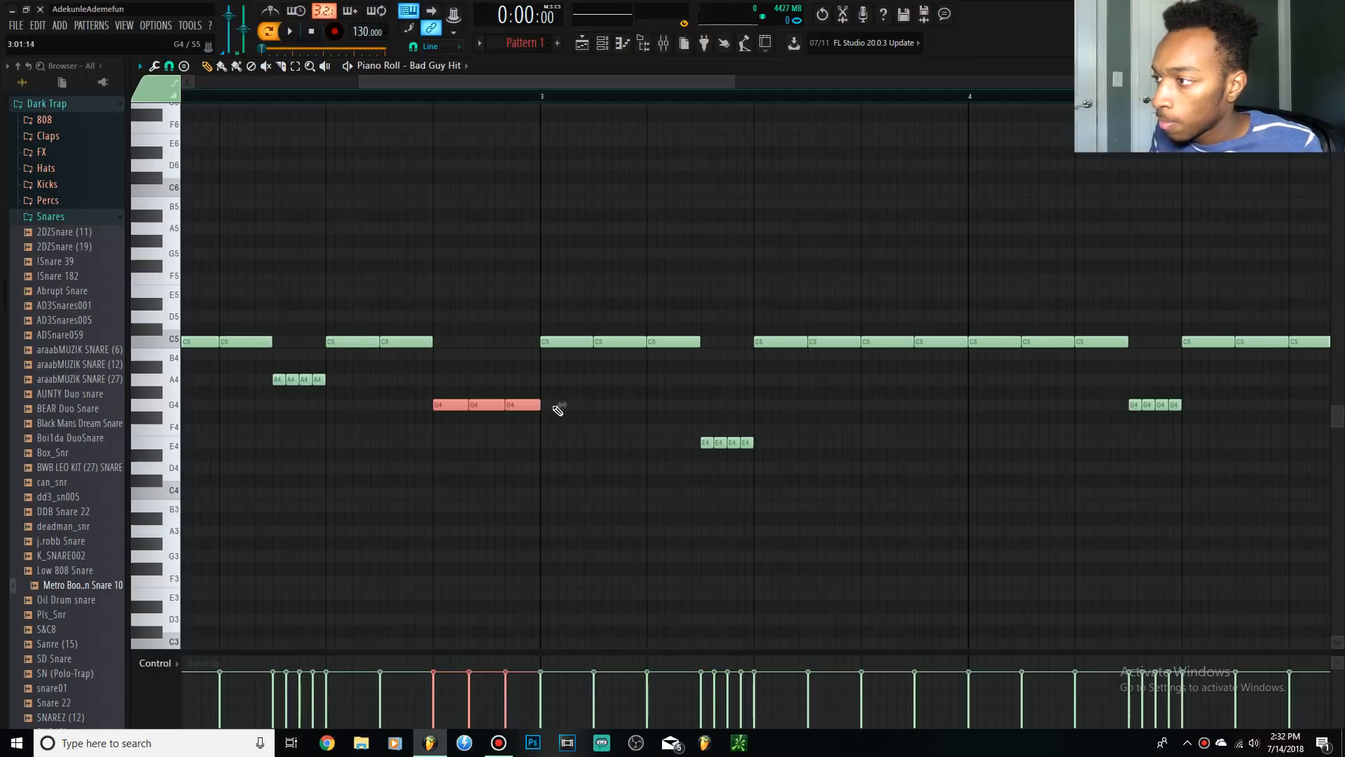
scroll(558, 405, "up", 4)
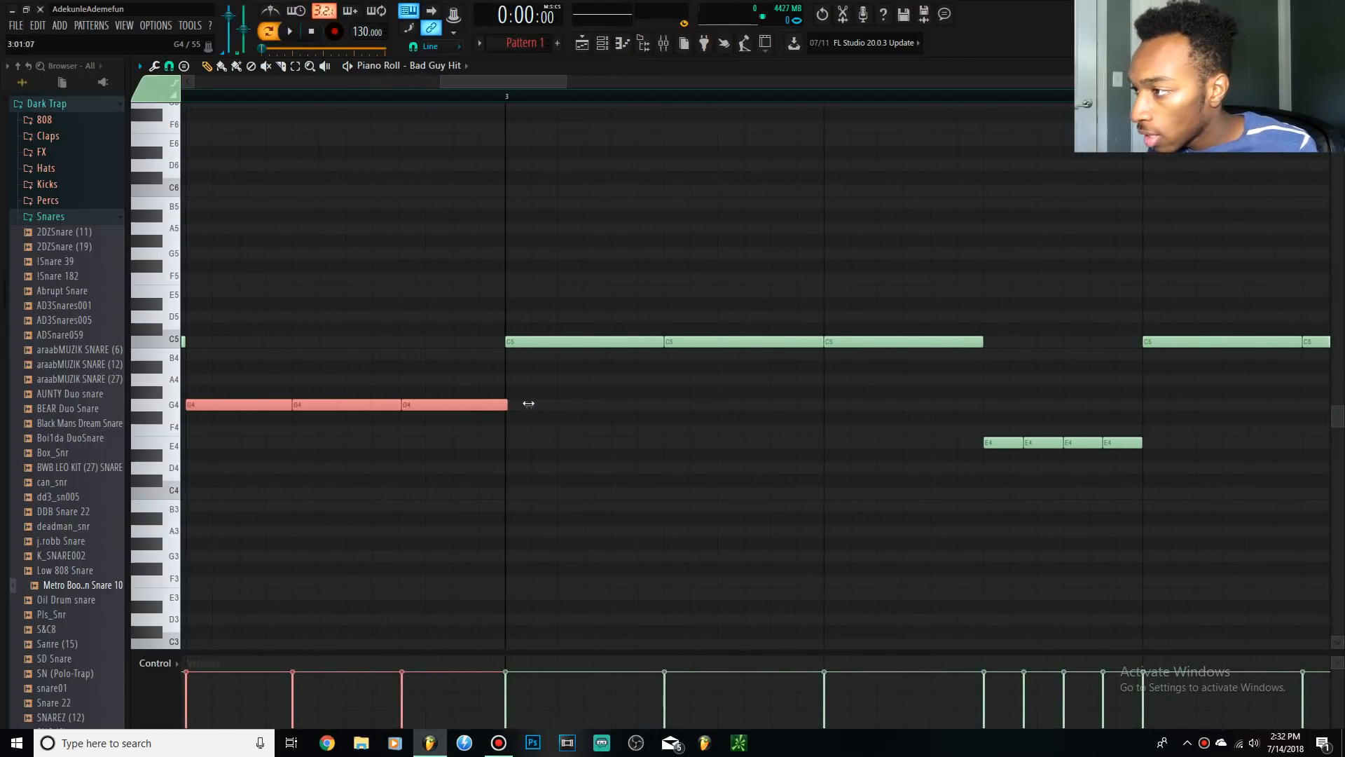
scroll(517, 350, "down", 4)
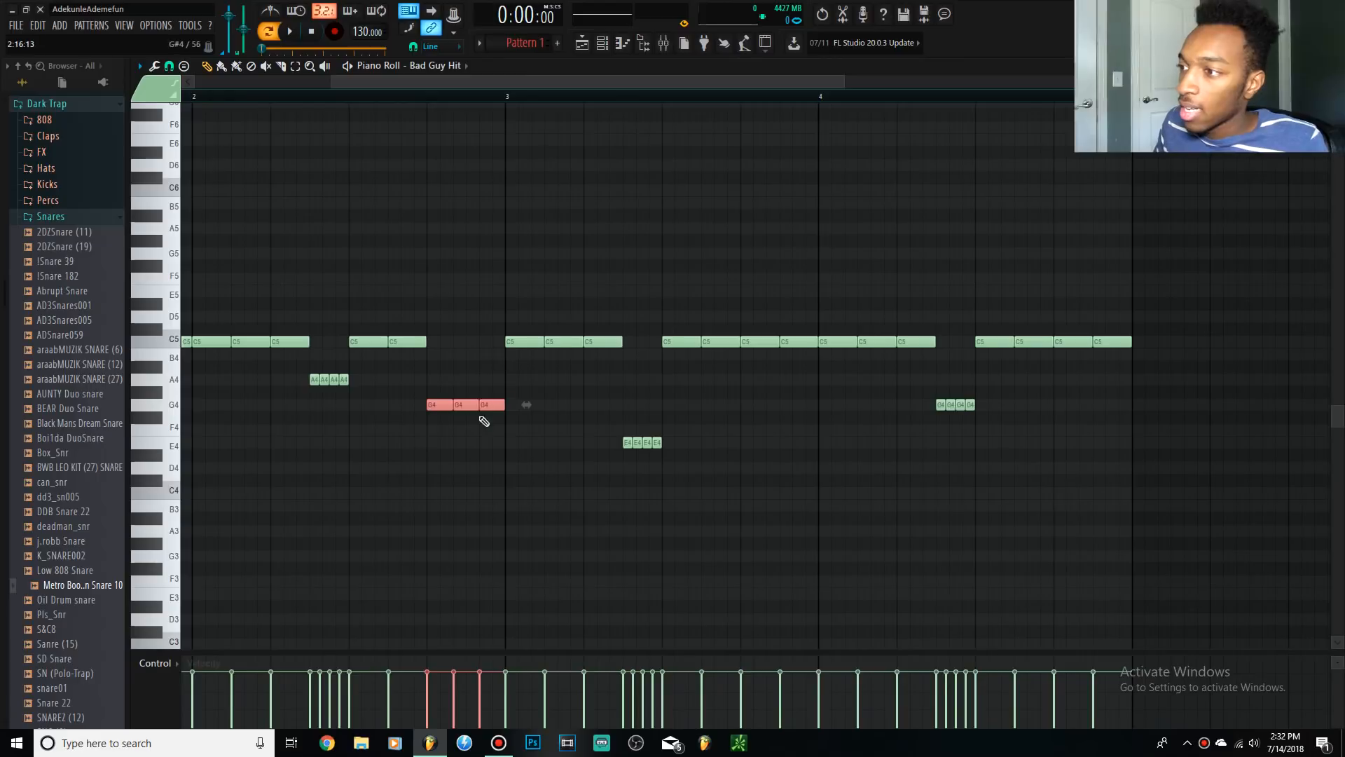
scroll(352, 256, "down", 3)
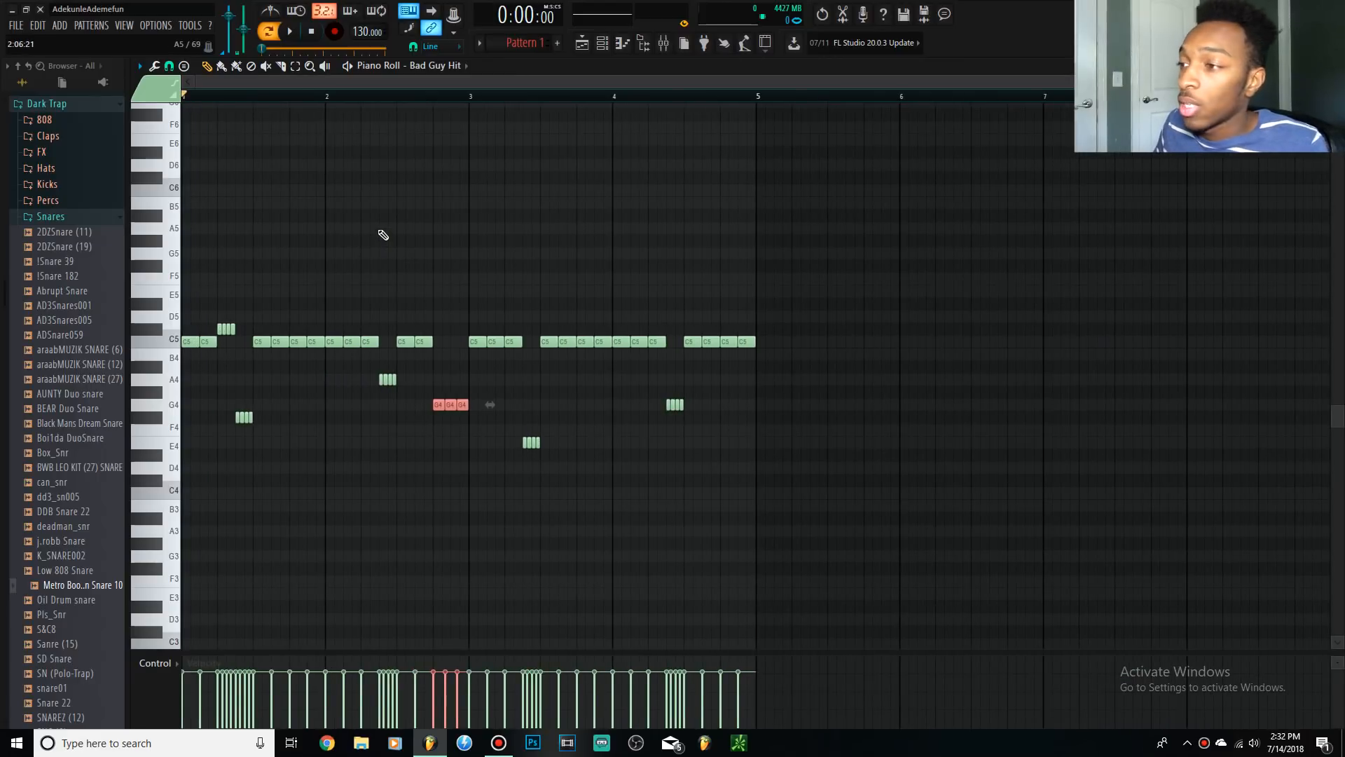
- Set the playback start position to bar 2 and play back the pattern from there, restarting it once
left_click(325, 96, "ctrl")
left_click(330, 99)
left_click_drag(419, 394, 490, 424)
key("space")
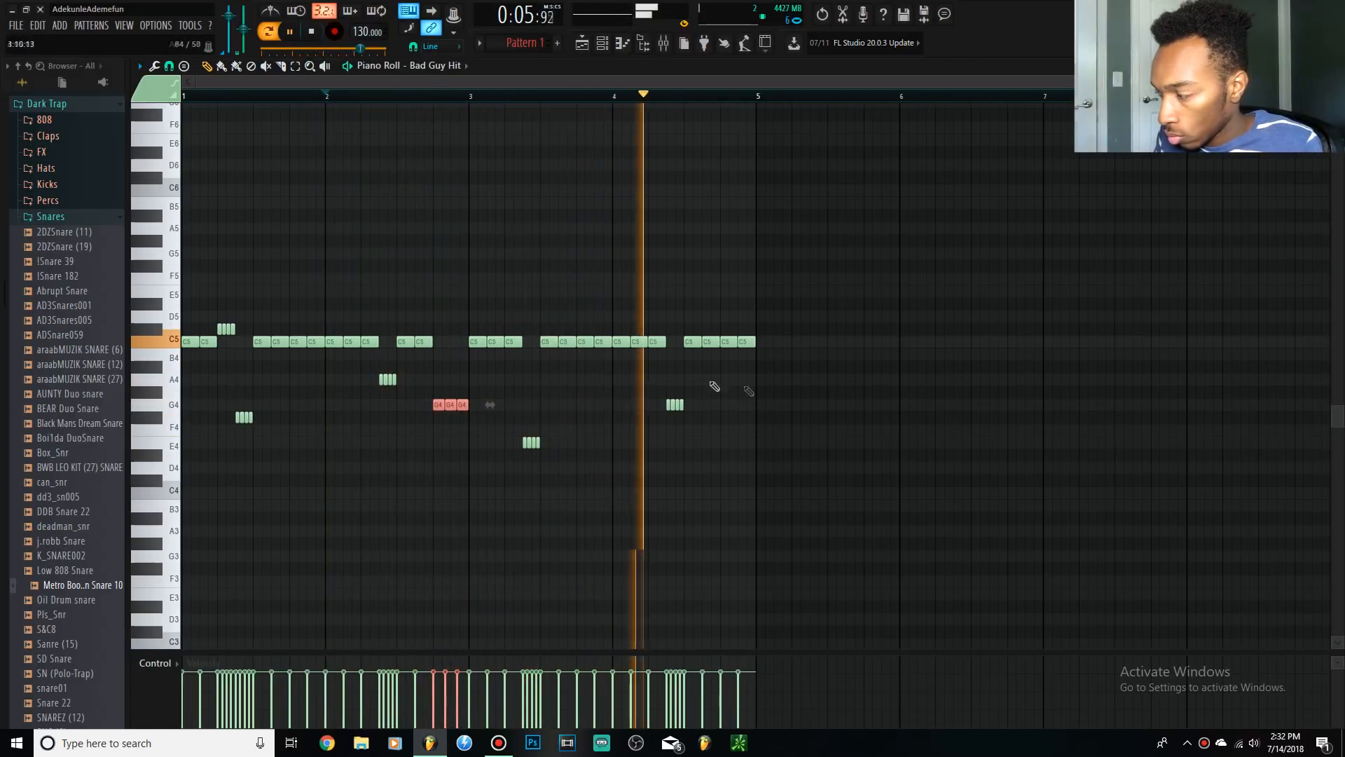
key("space")
key("space")
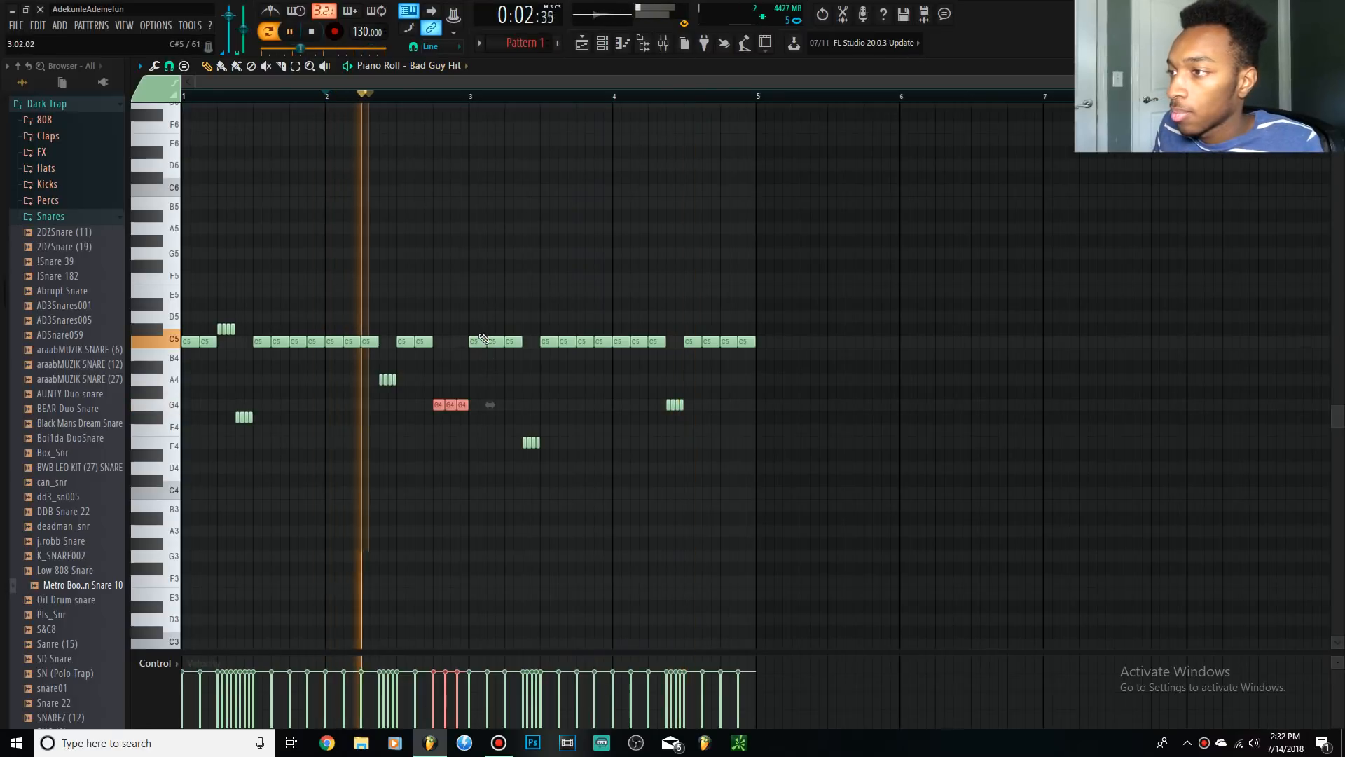
- Stop playback and lower the last of the three stretched G4 notes before bar 3 to E4
key("space")
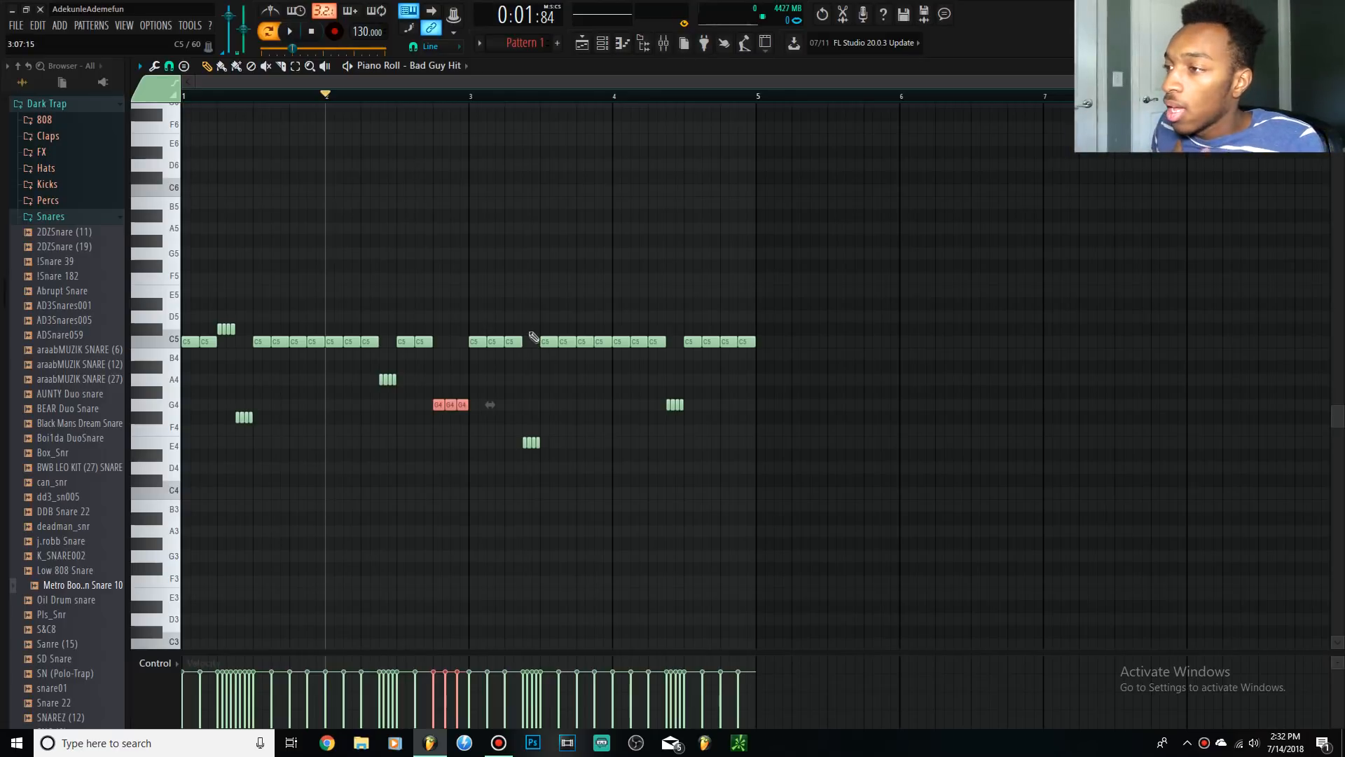
mouse_move(458, 384)
left_mouse_down()
mouse_move(480, 460)
mouse_move(444, 363)
left_mouse_up()
scroll(468, 433, "up", 4)
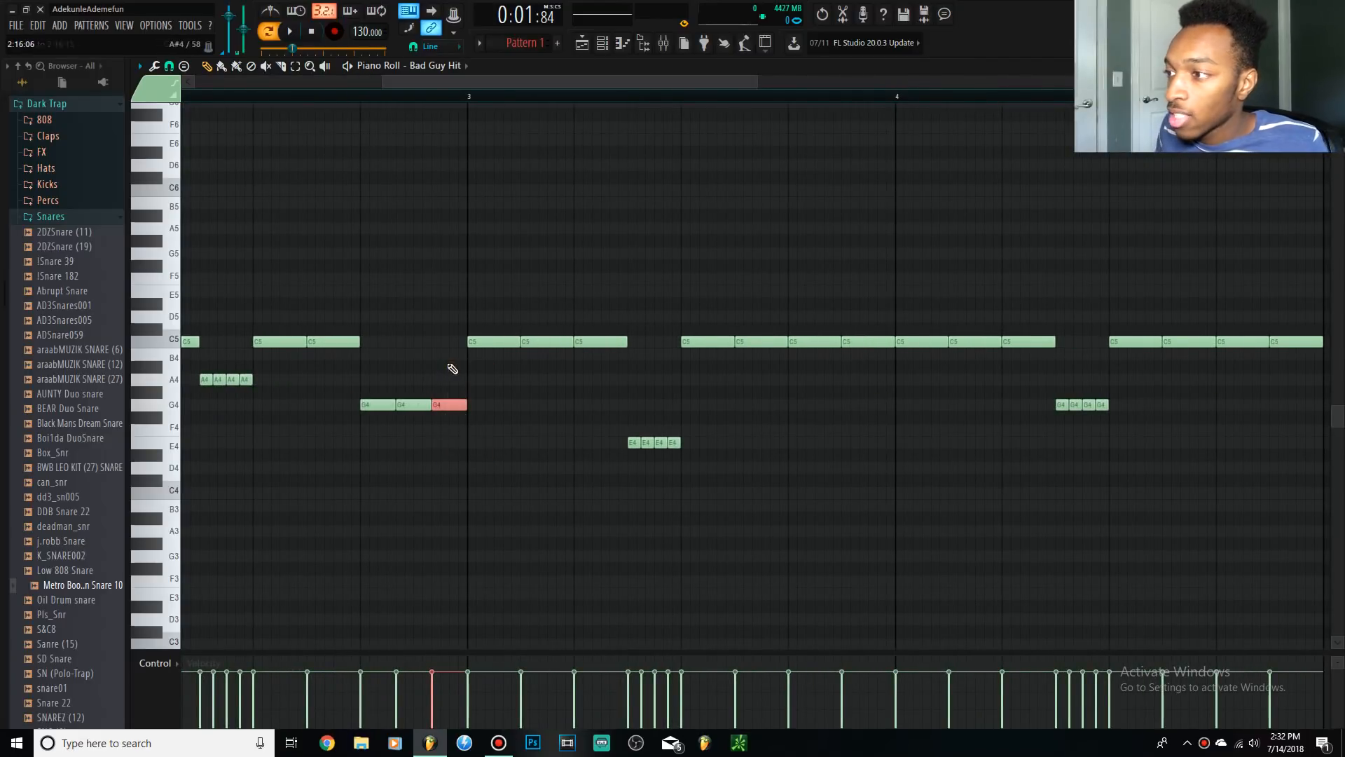
key("Down")
key("Down")
key("Down")
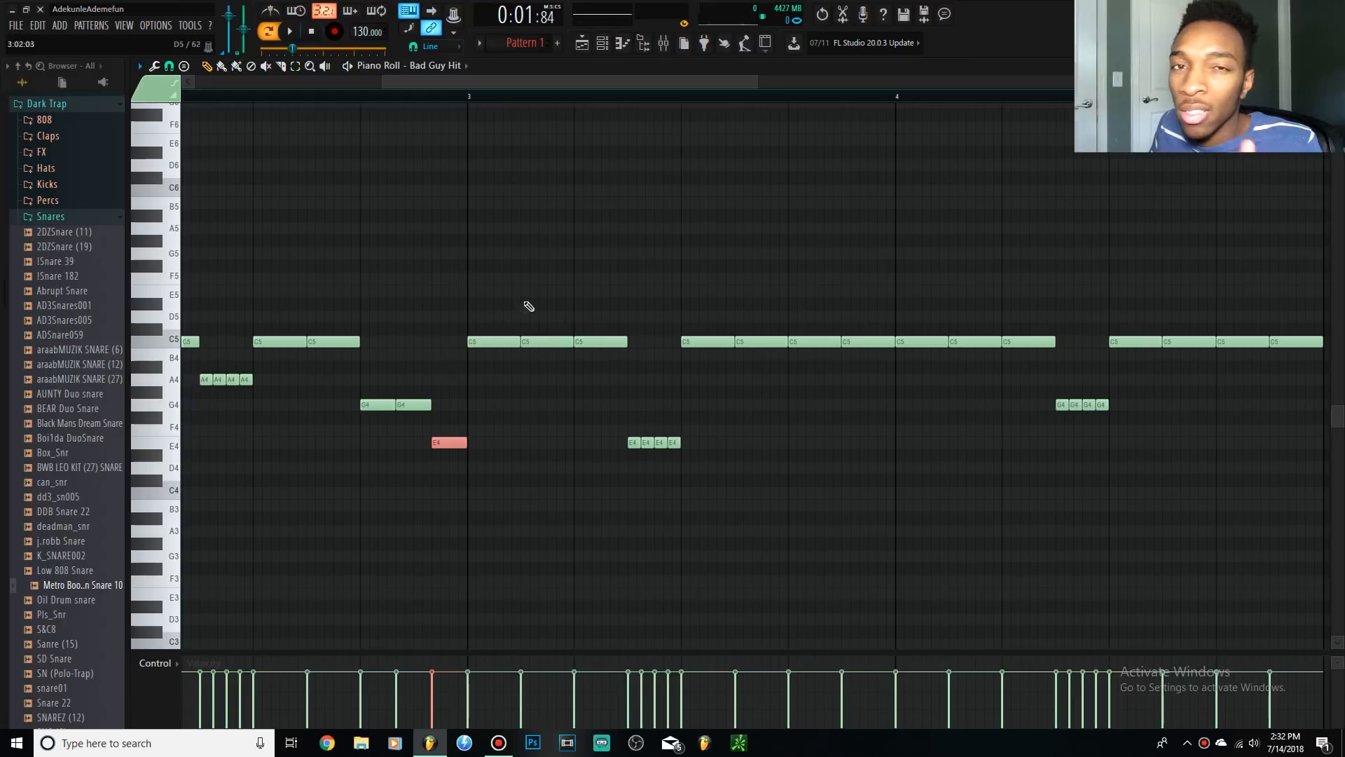
scroll(364, 238, "down", 4)
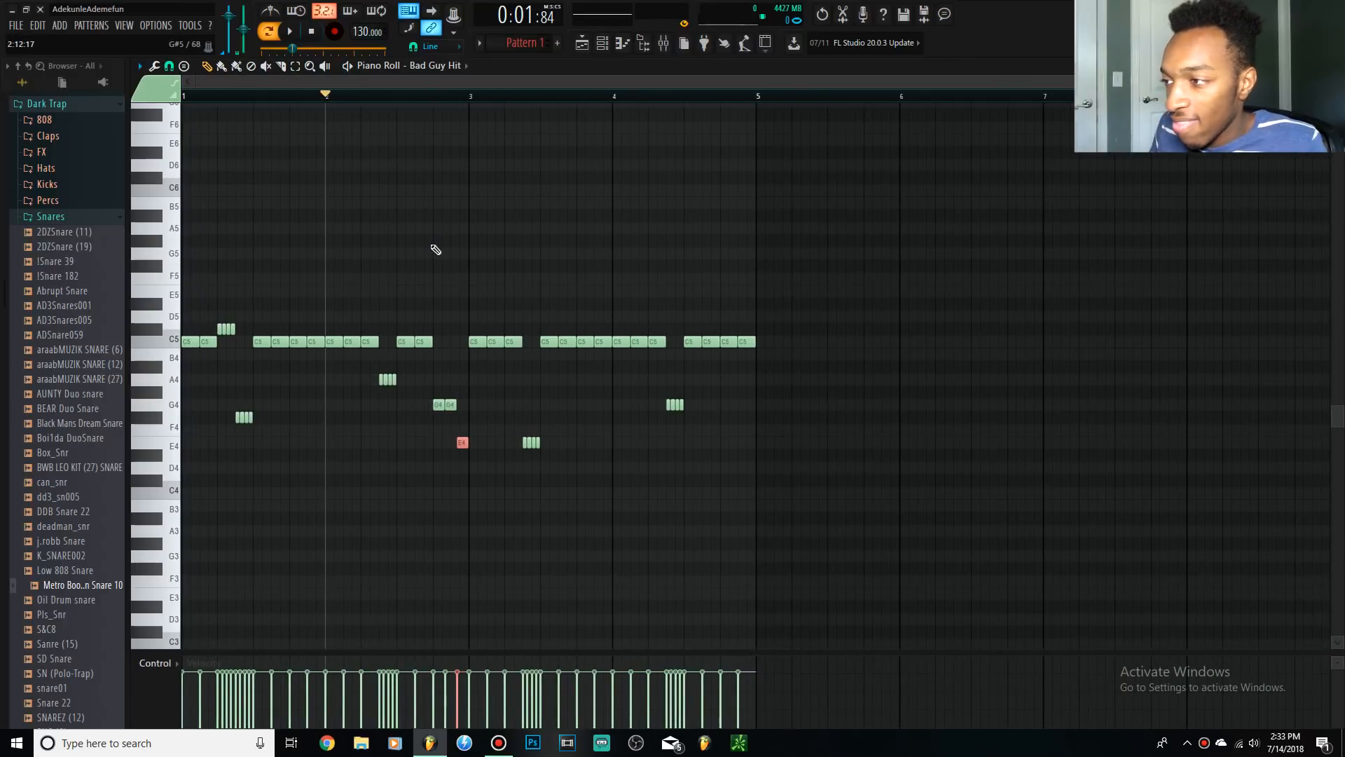
- Play back the pattern from bar 2 to hear the repitched triplet, and stop it
key("space")
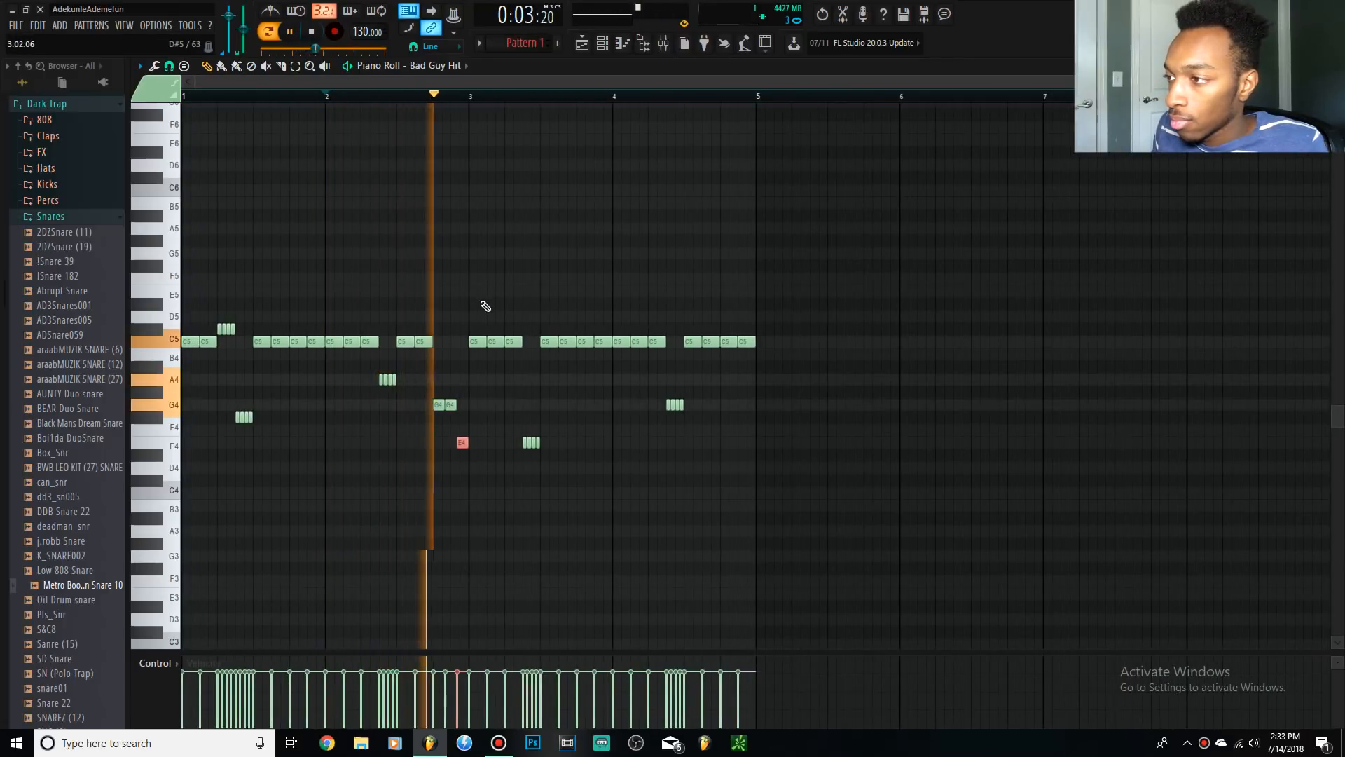
key("space")
left_click(313, 35)
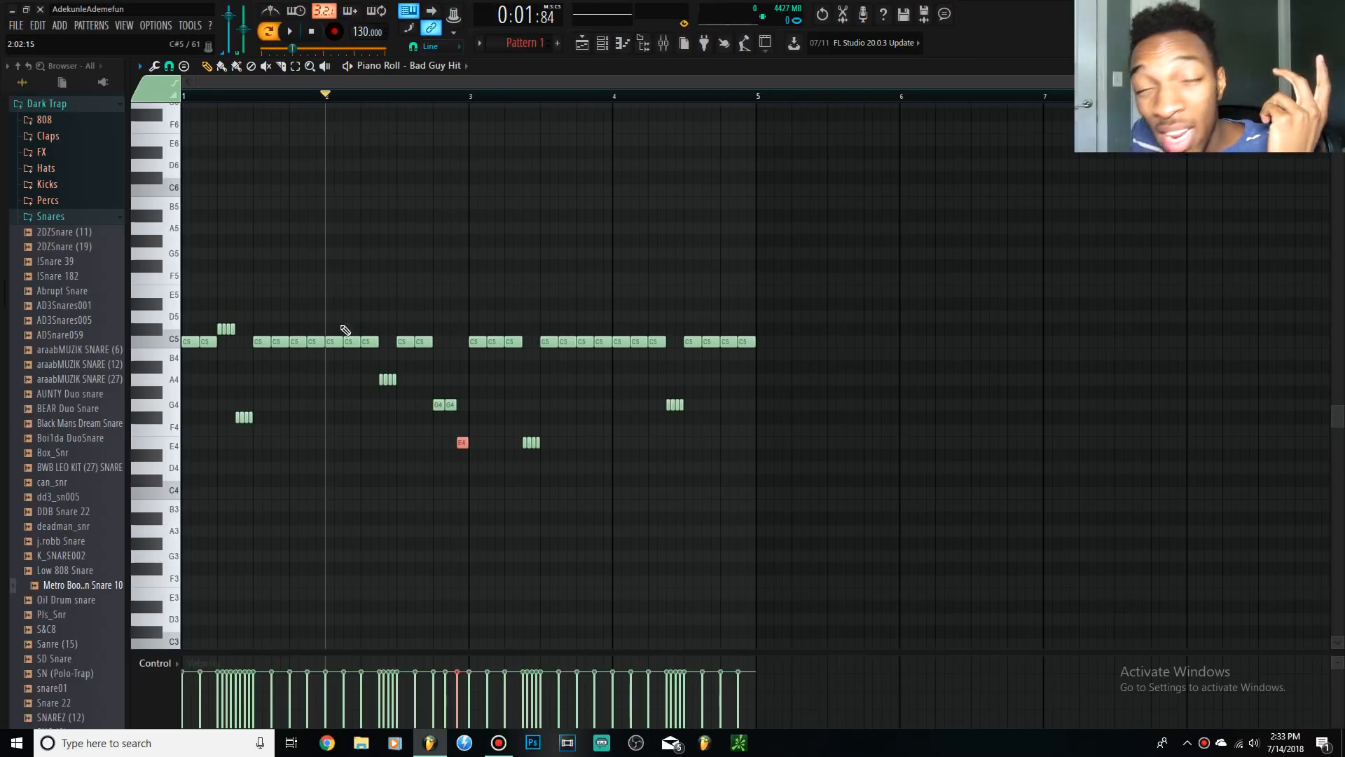
scroll(366, 322, "up", 4)
scroll(376, 312, "down", 3)
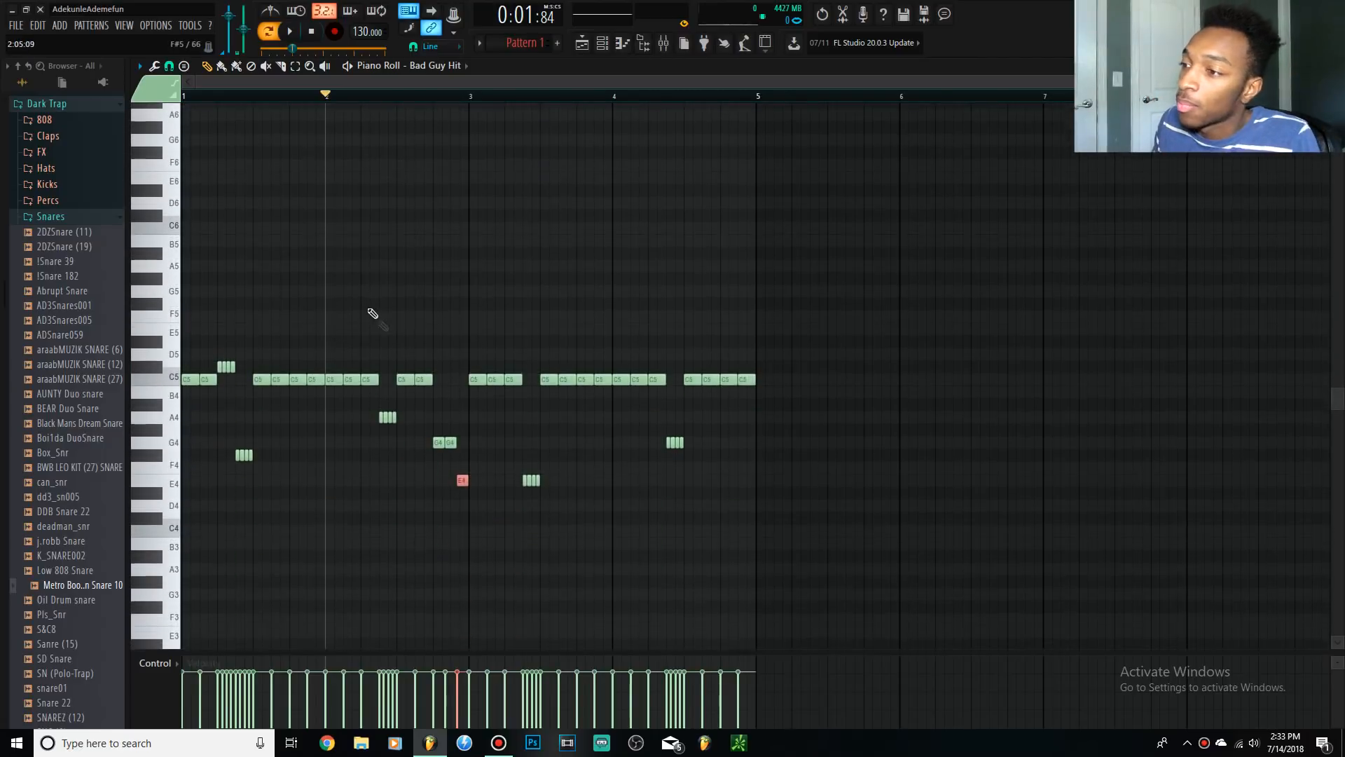
scroll(382, 421, "up", 4)
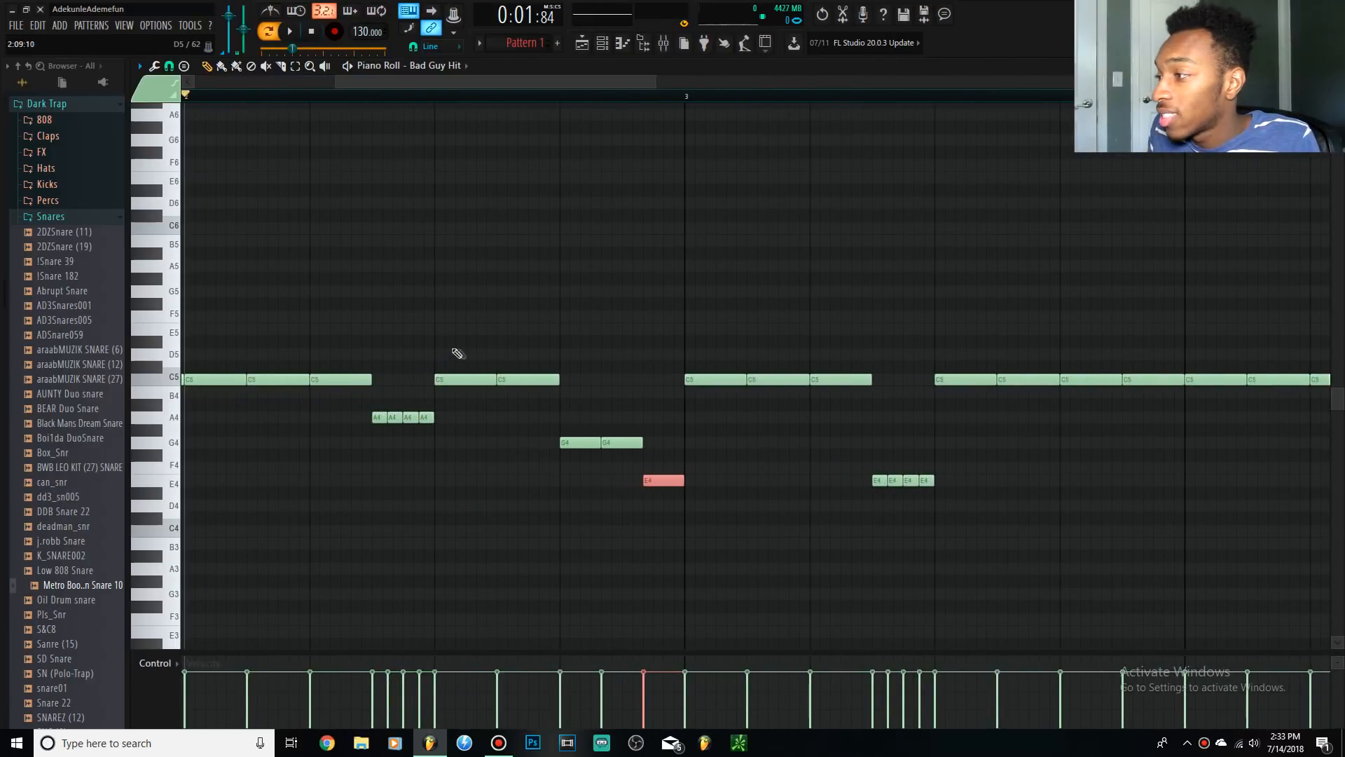
scroll(490, 448, "down", 4)
scroll(569, 494, "up", 3)
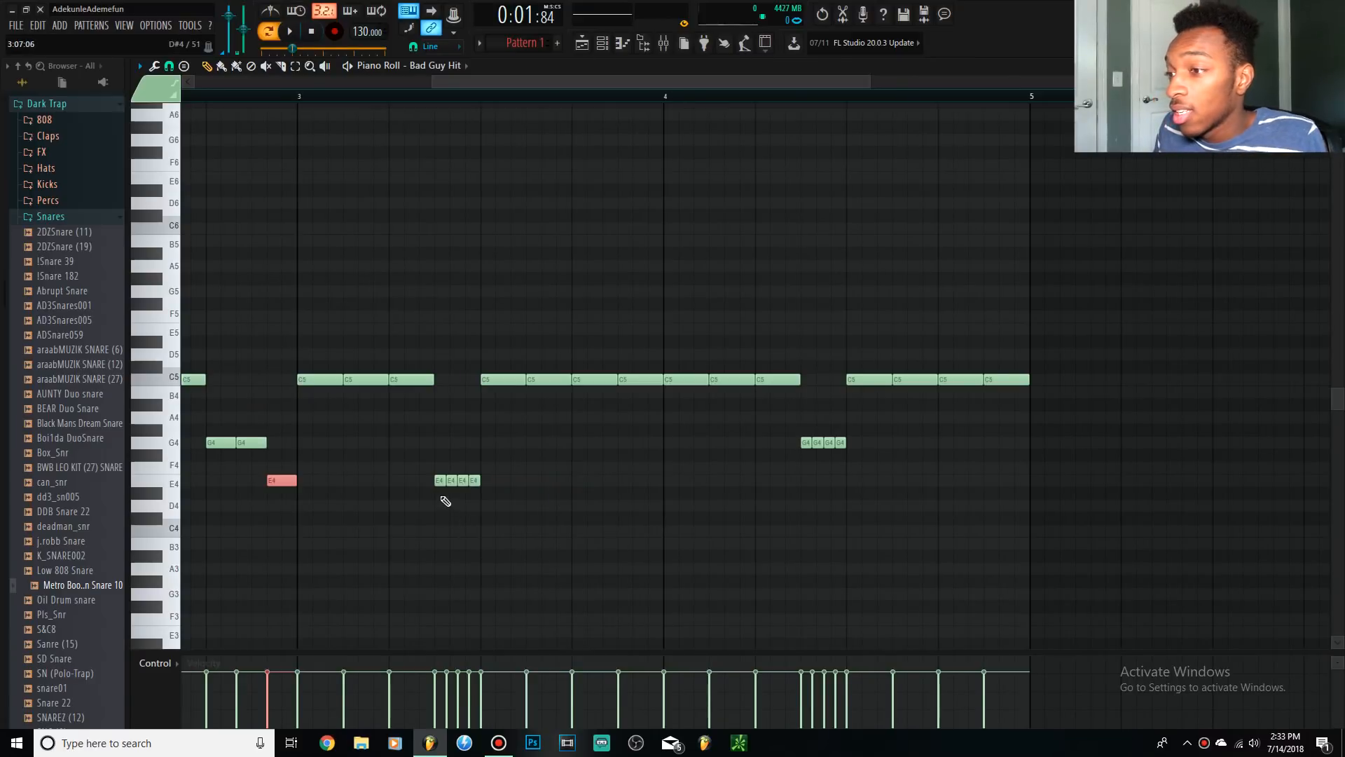
scroll(319, 438, "down", 3)
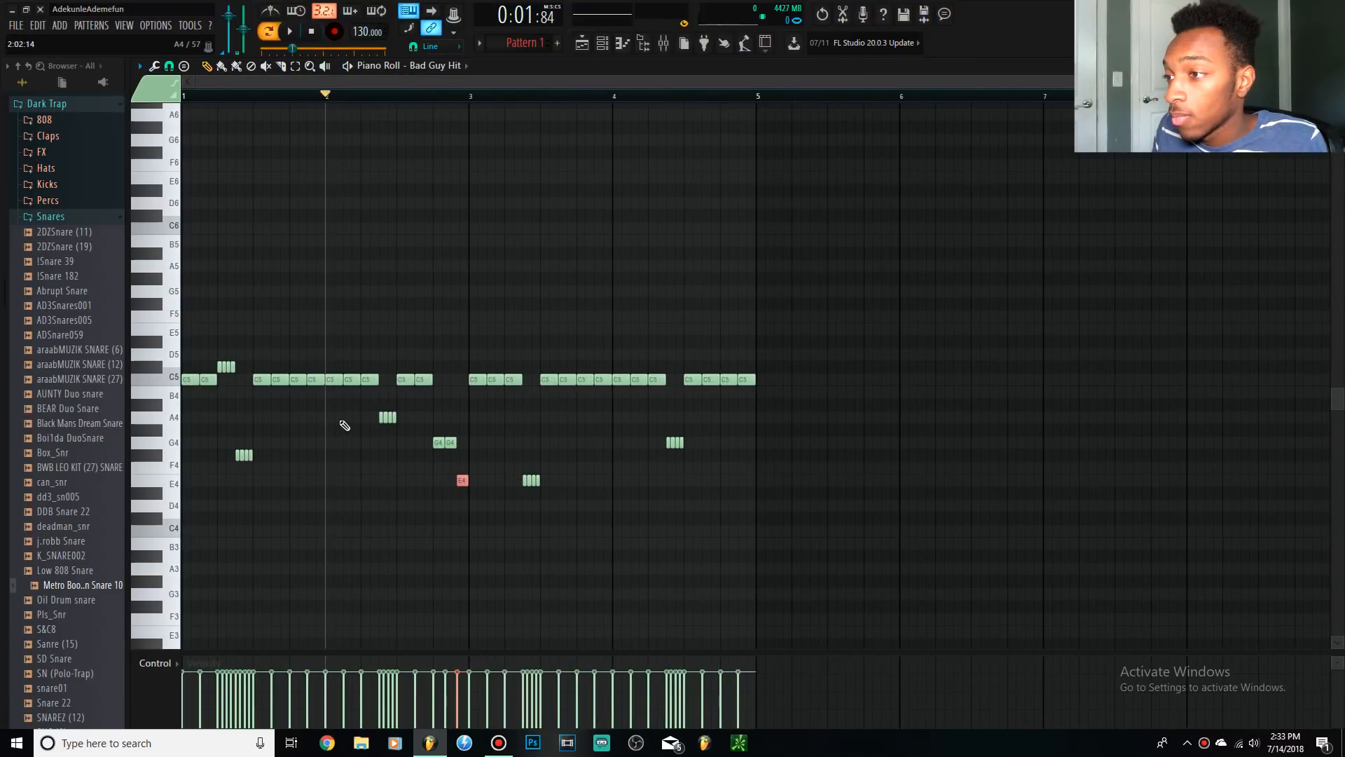
- Raise the four-note E4 roll in bar 3 to A4
scroll(547, 498, "up", 3)
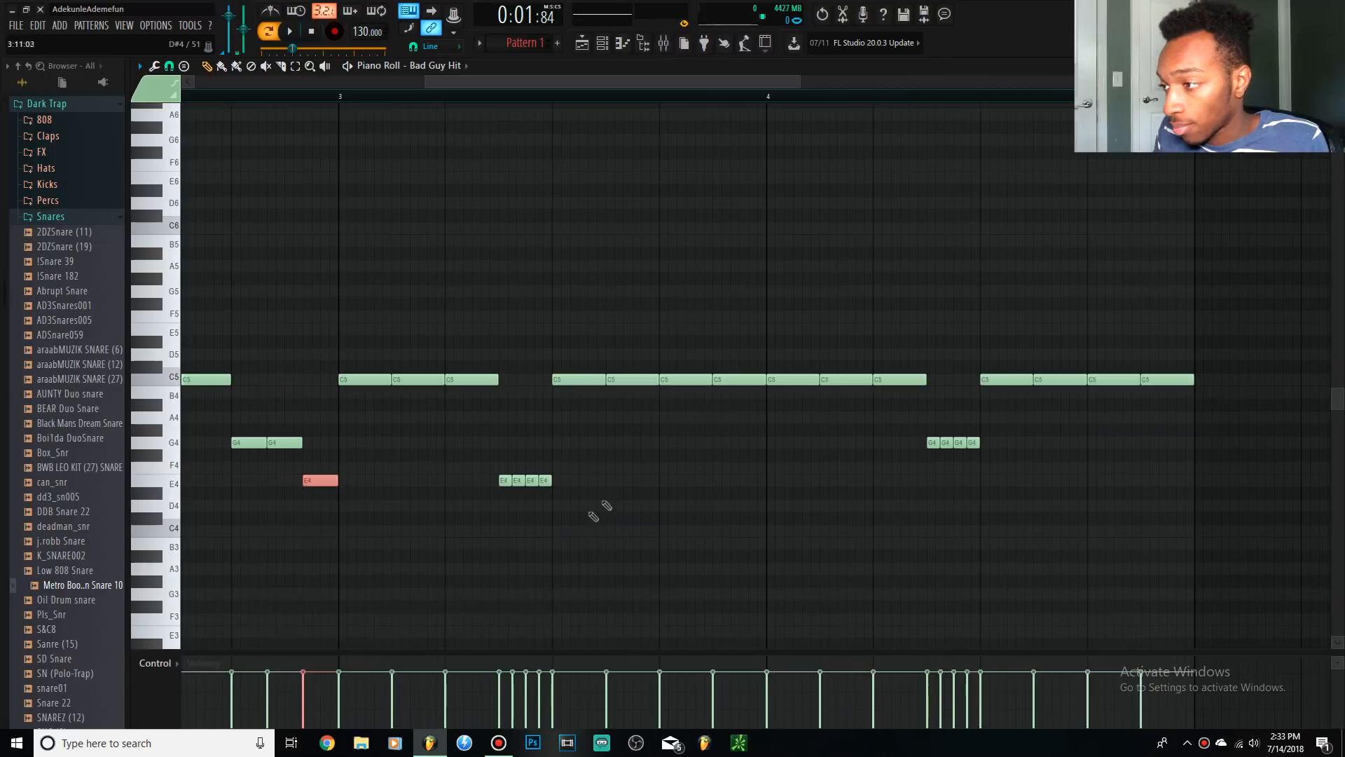
left_click_drag(593, 517, 514, 416)
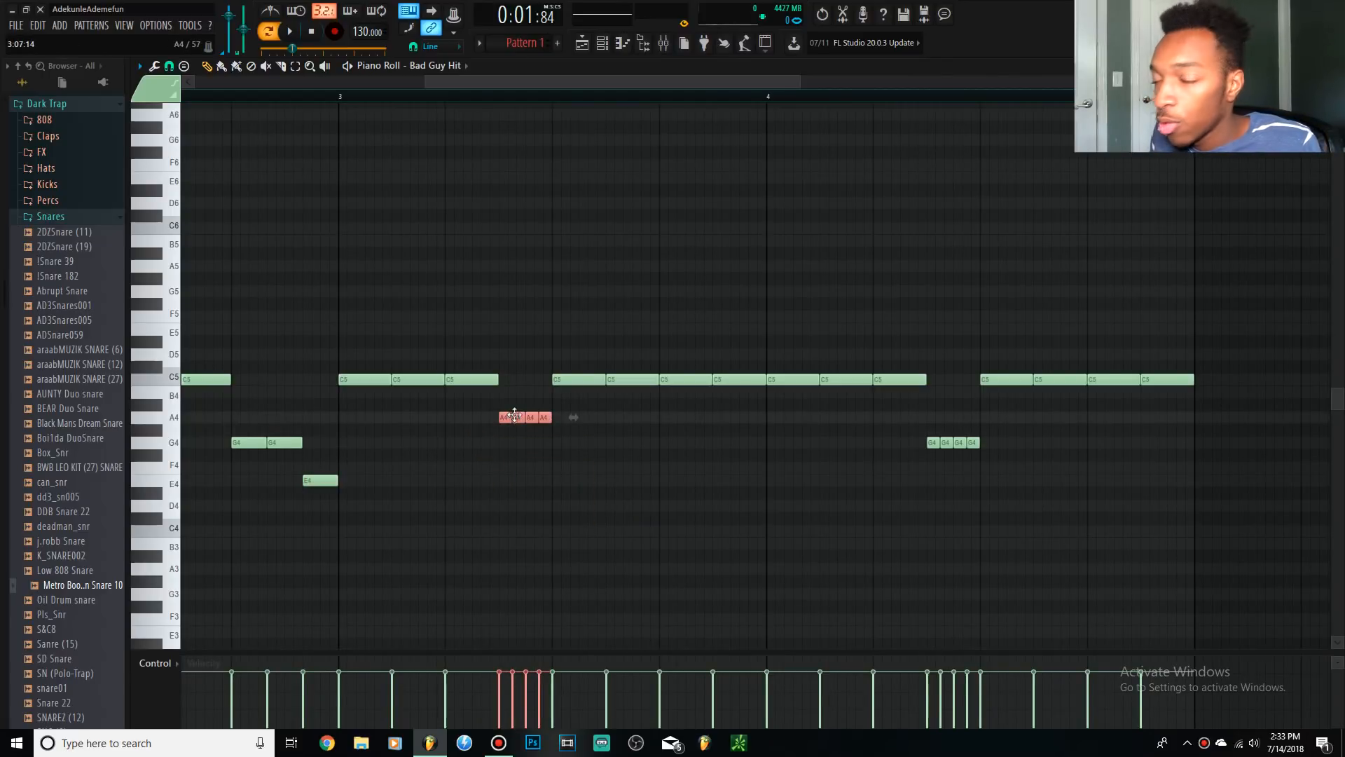
scroll(519, 468, "up", 3)
left_click(577, 460, "ctrl")
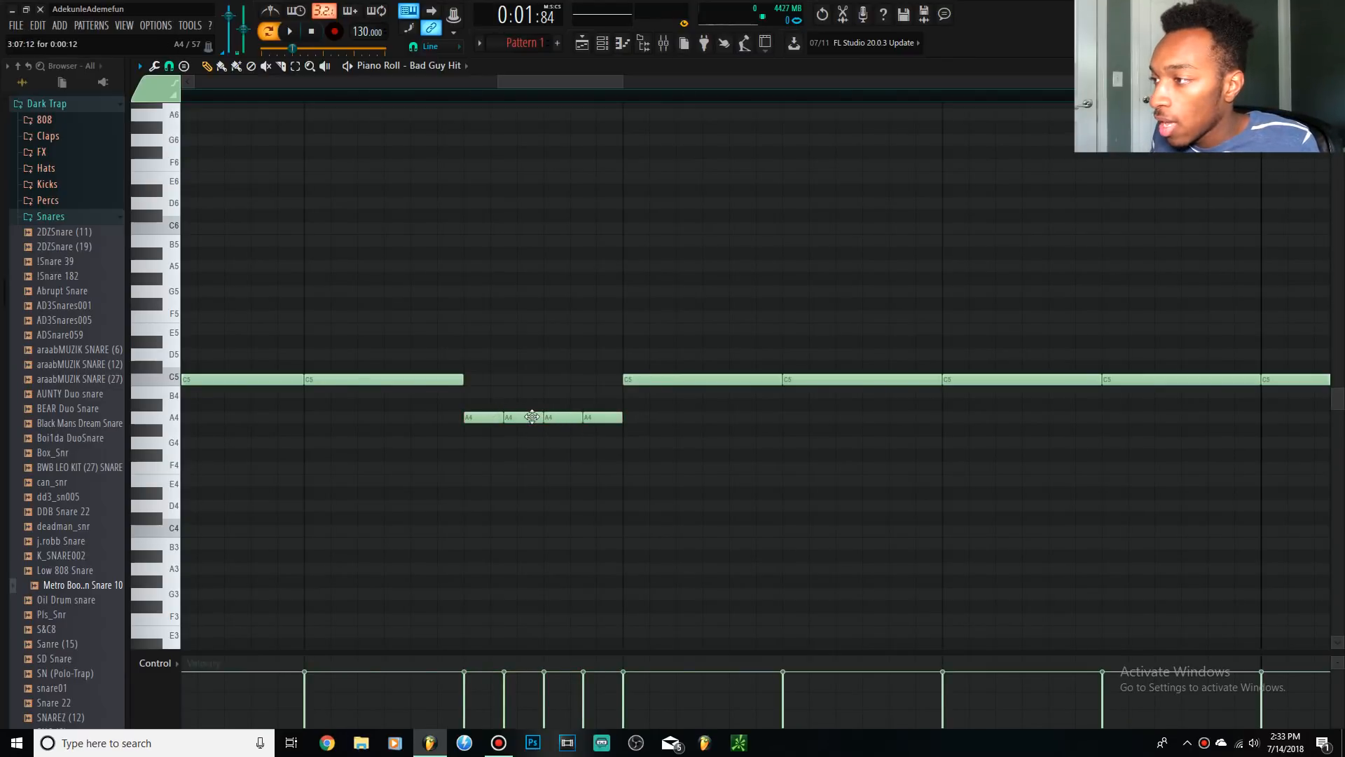
left_click_drag(451, 403, 634, 419)
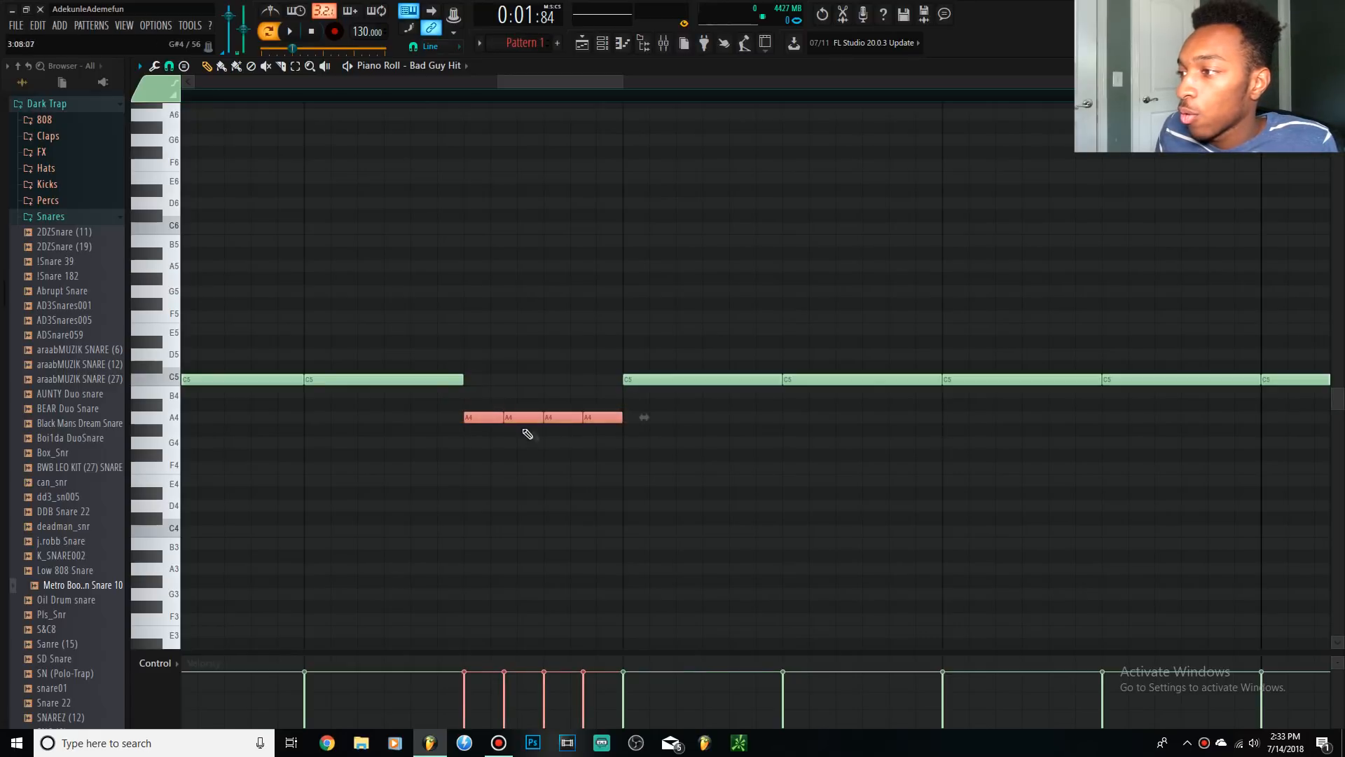
- Pitch the second, third and fourth notes of the bar 3 roll down to G#4, G4 and F4
left_click(508, 433)
left_click(487, 418)
left_click_drag(515, 420, 592, 455)
left_click(592, 433)
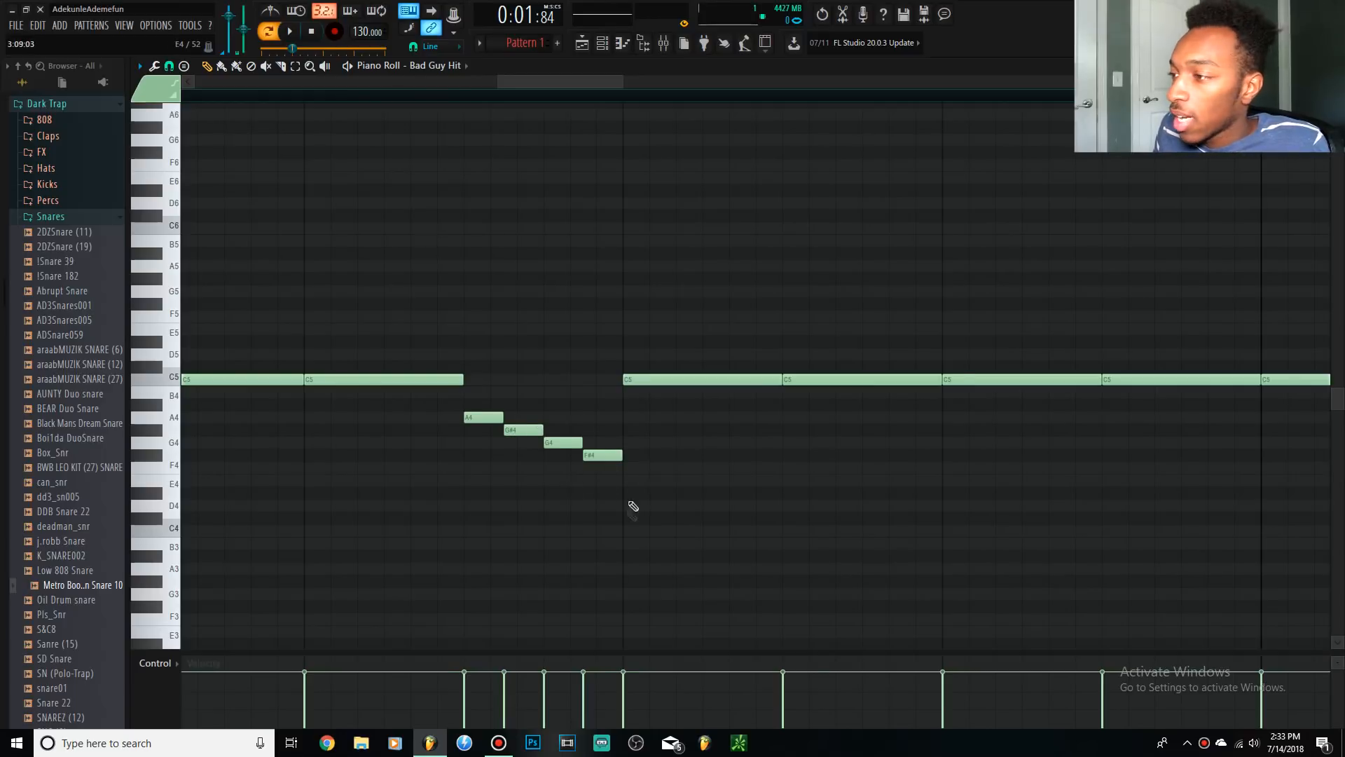
scroll(595, 490, "down", 5)
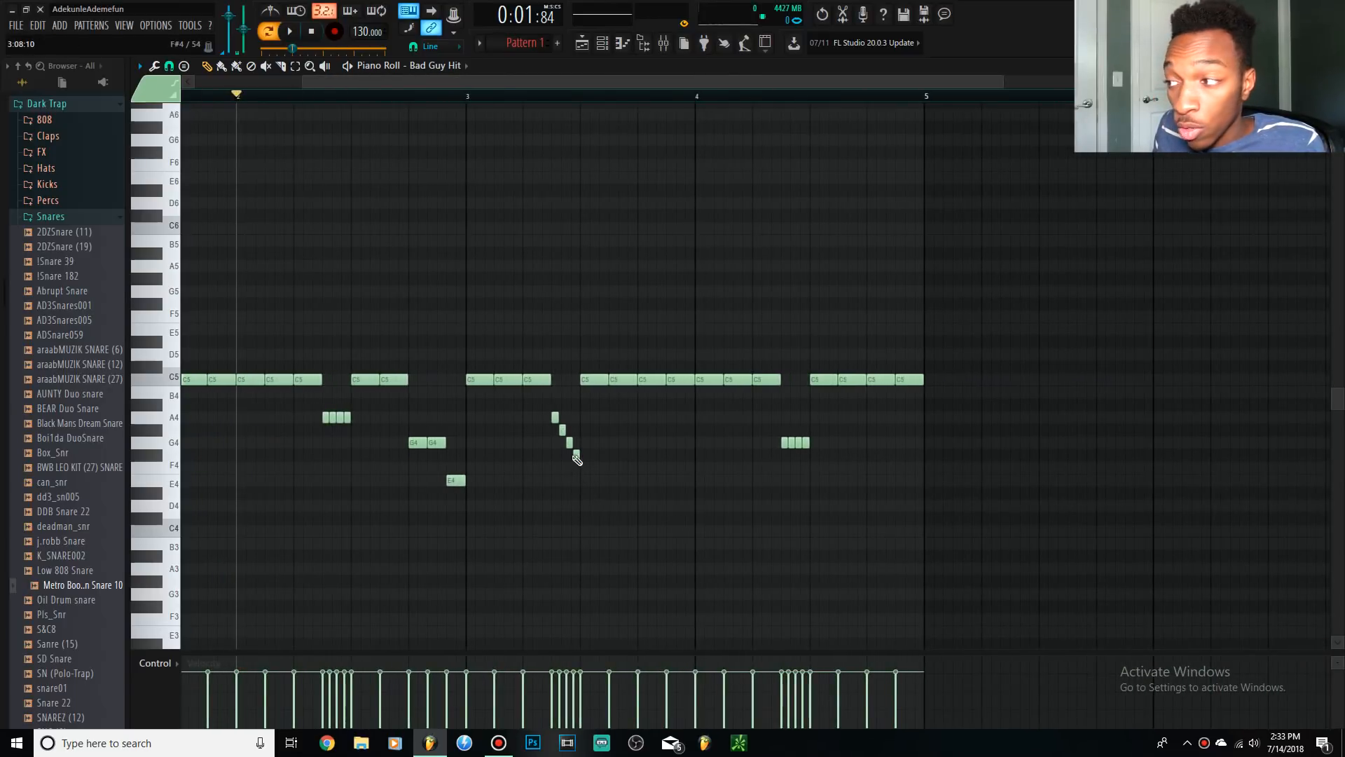
left_click_drag(576, 458, 579, 464)
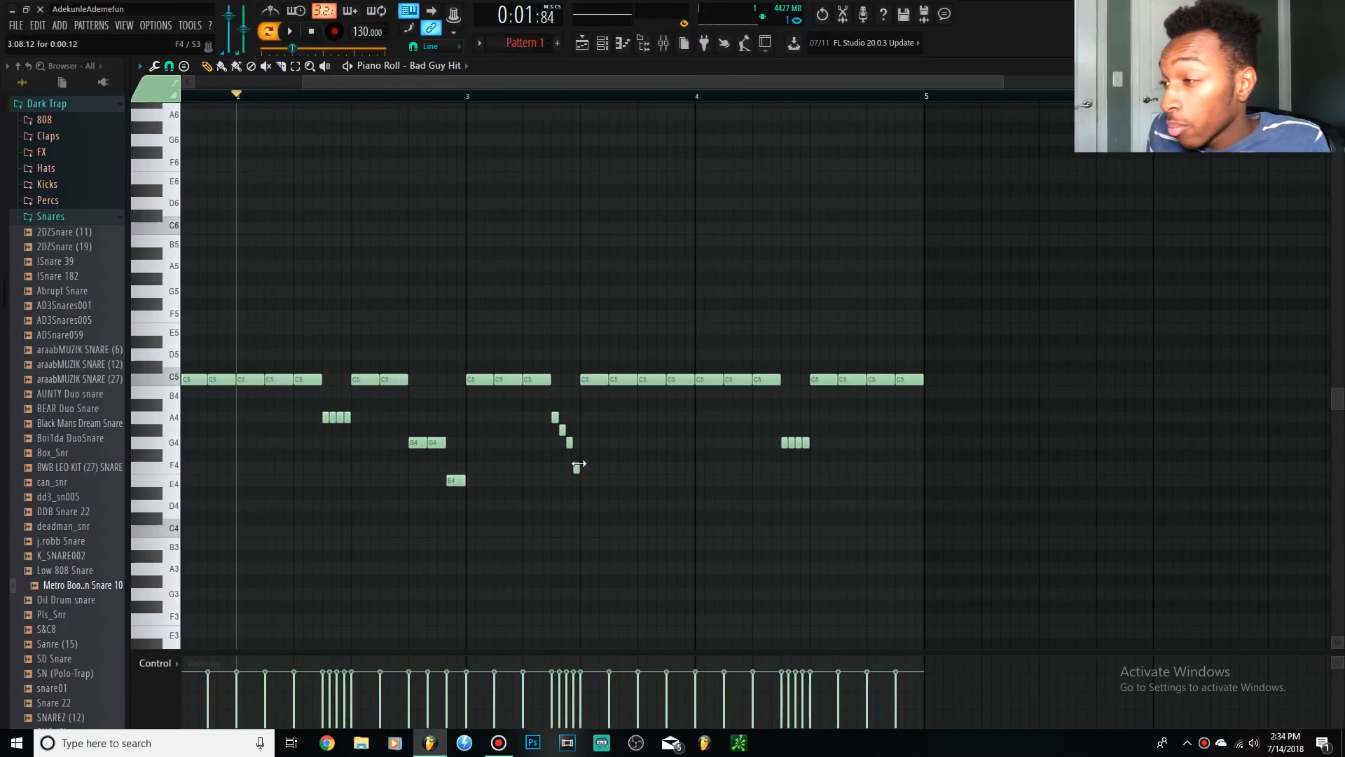
left_click(569, 443)
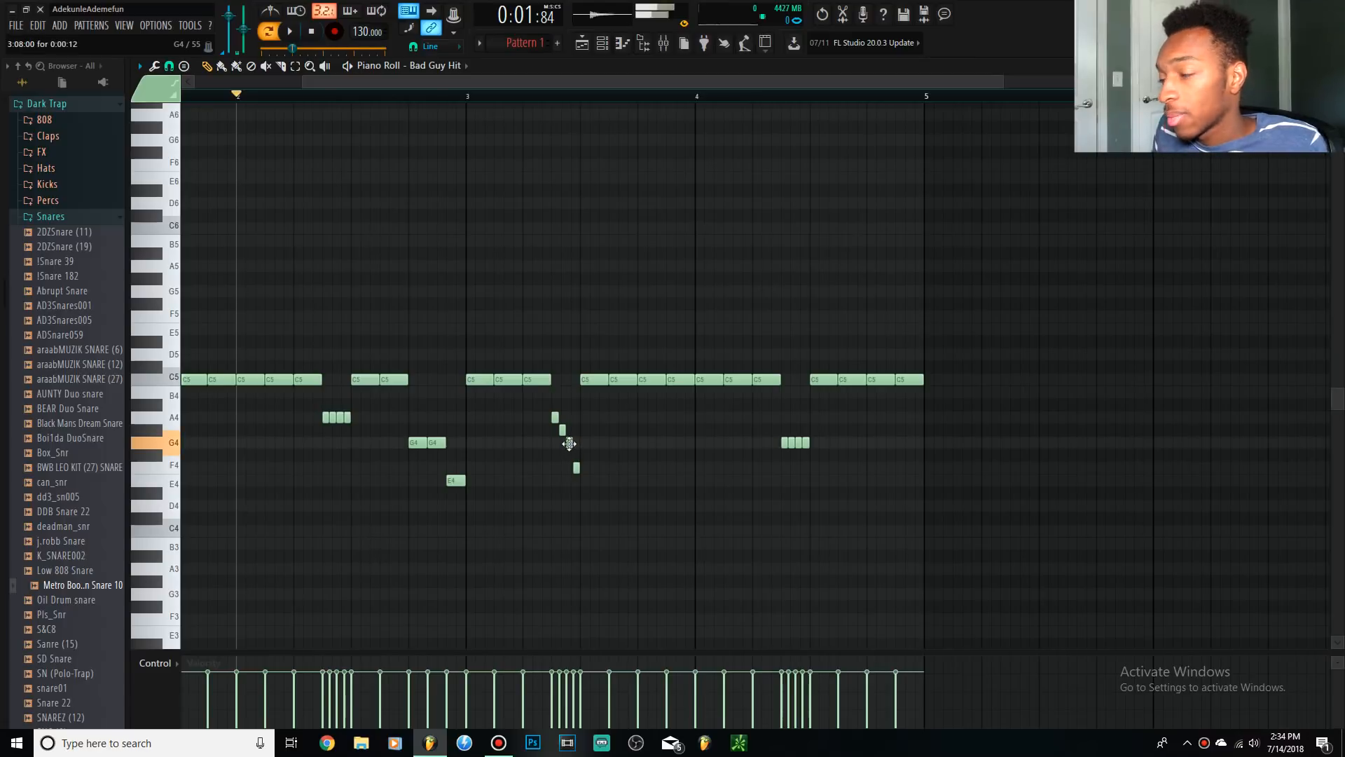
- Select the descending roll in bar 3, set the playback start to bar 3 and listen to the pattern from there
scroll(609, 498, "up", 4)
left_click_drag(494, 400, 631, 515)
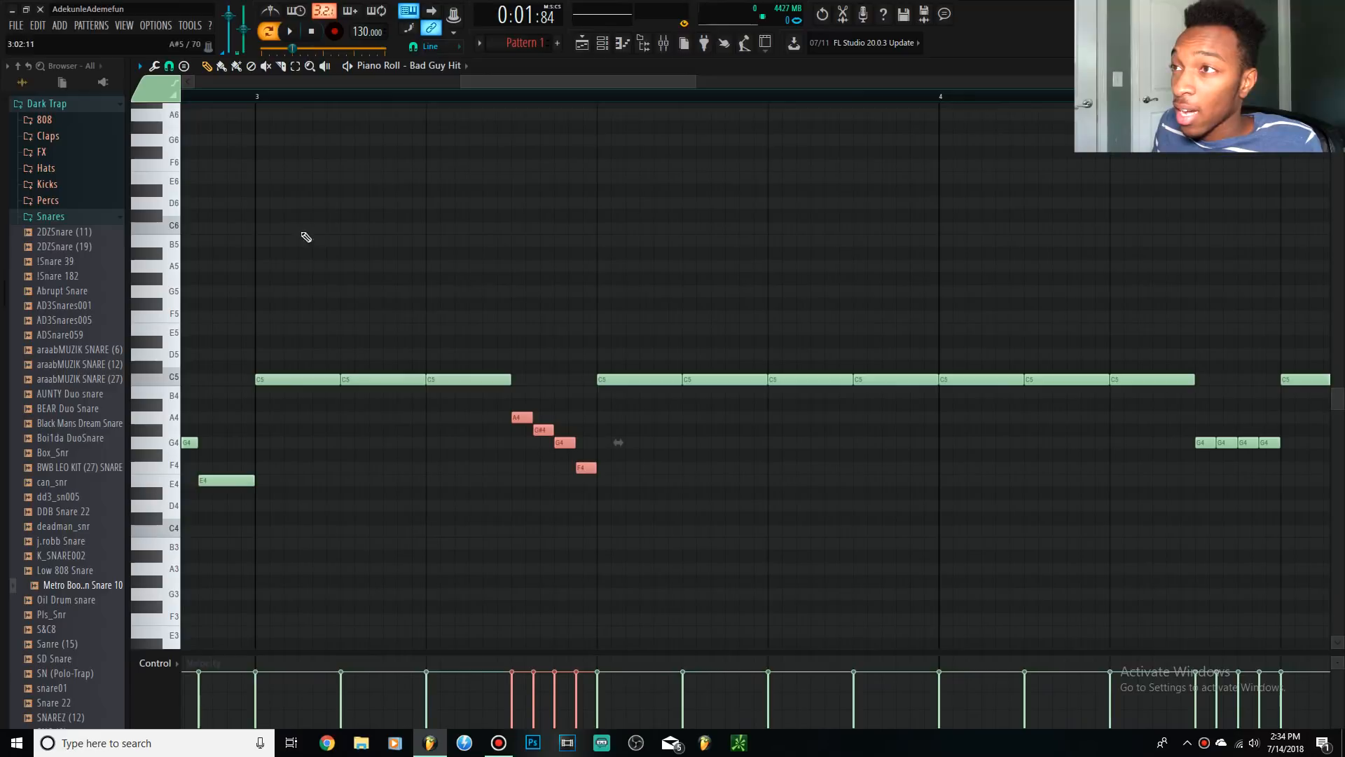
scroll(336, 241, "down", 5)
left_click_drag(217, 96, 227, 112)
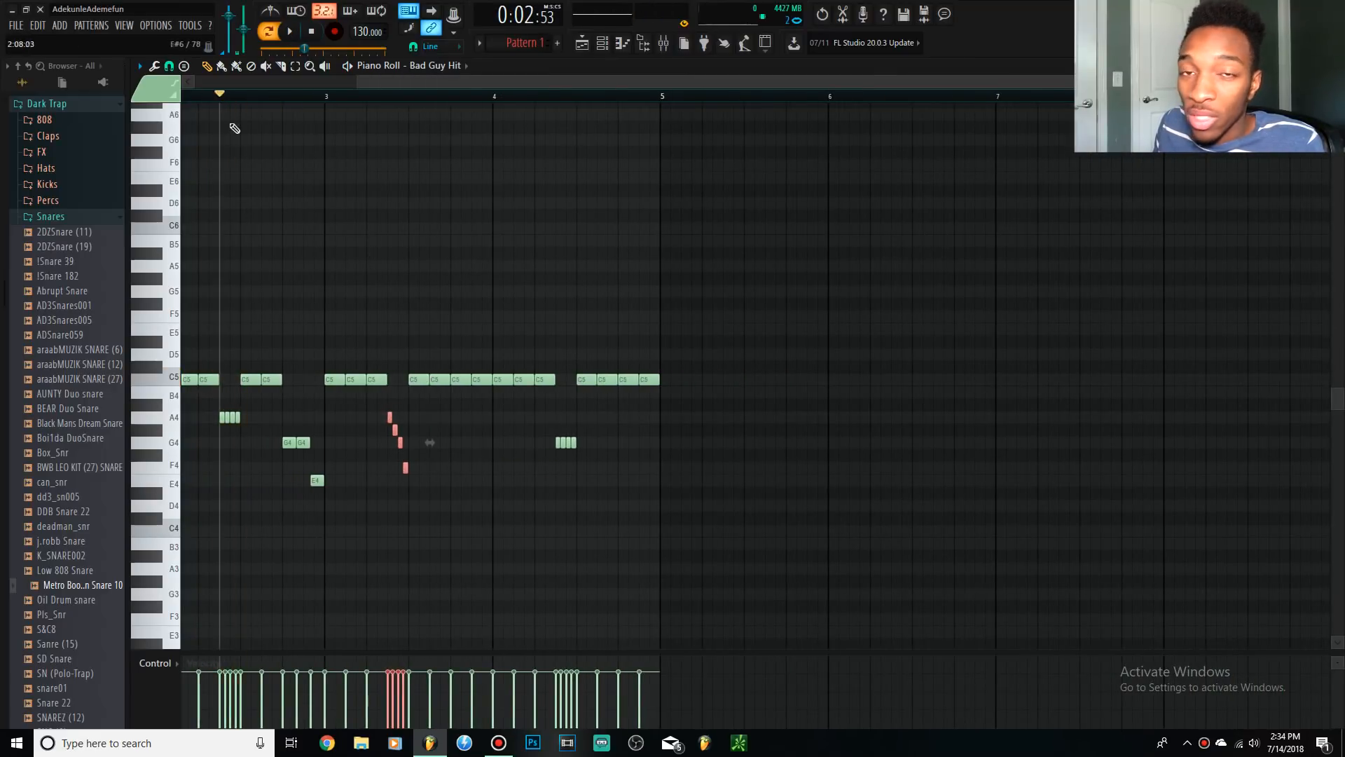
left_click(326, 96)
key("space")
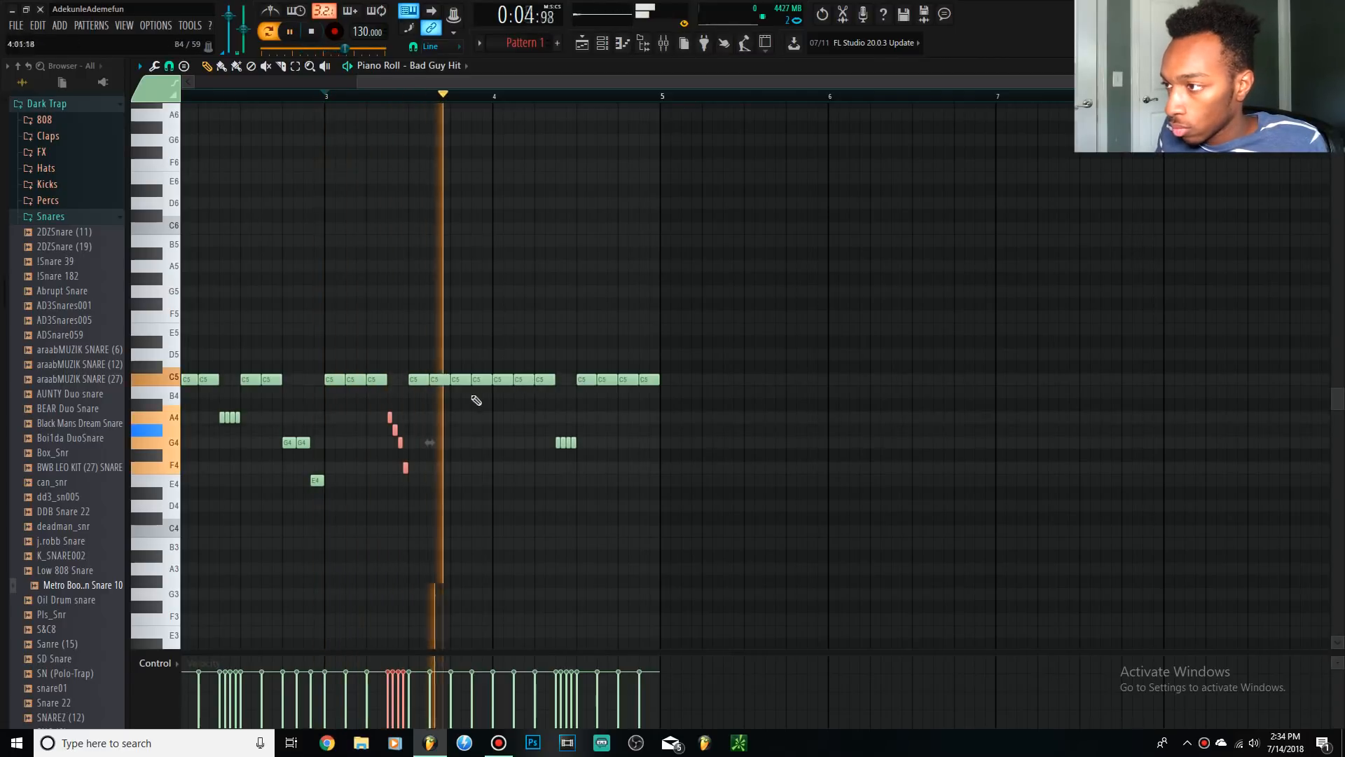
key("space")
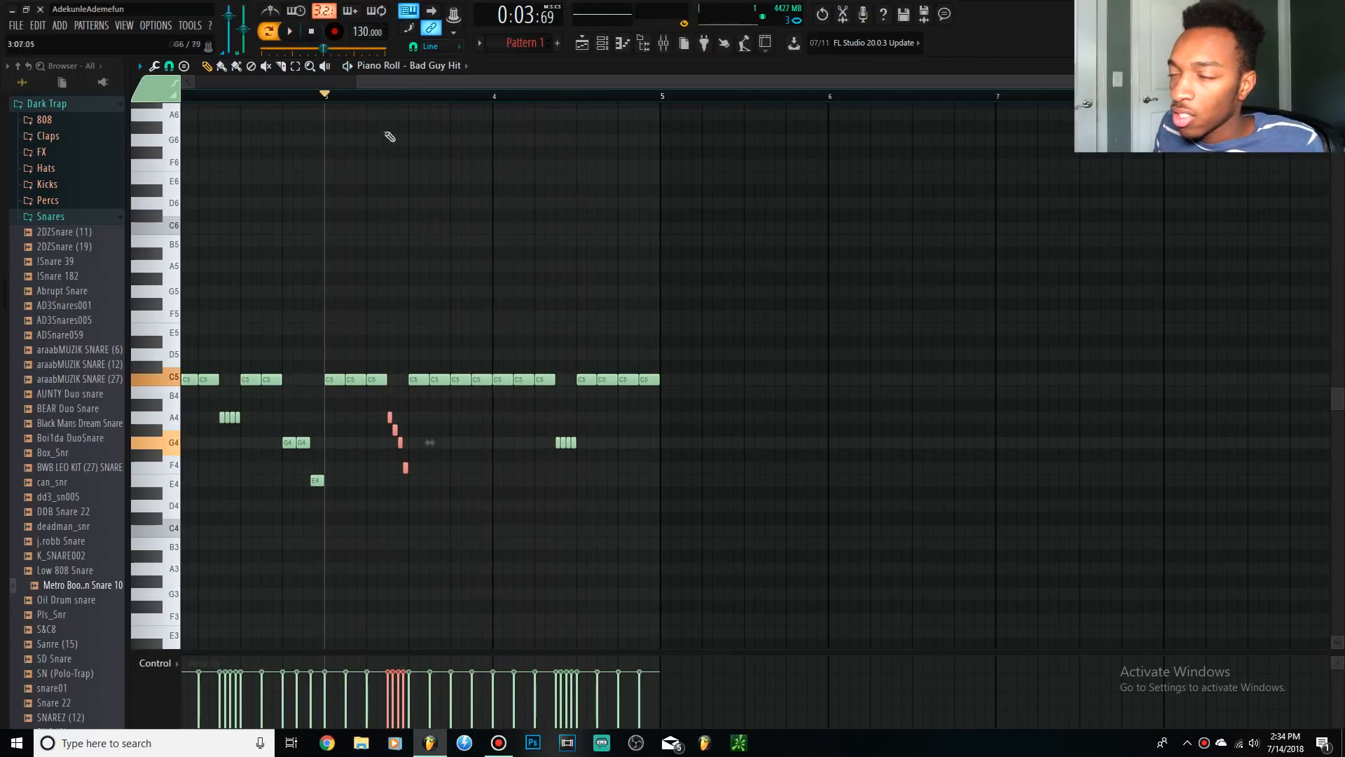
key("space")
left_click(312, 31)
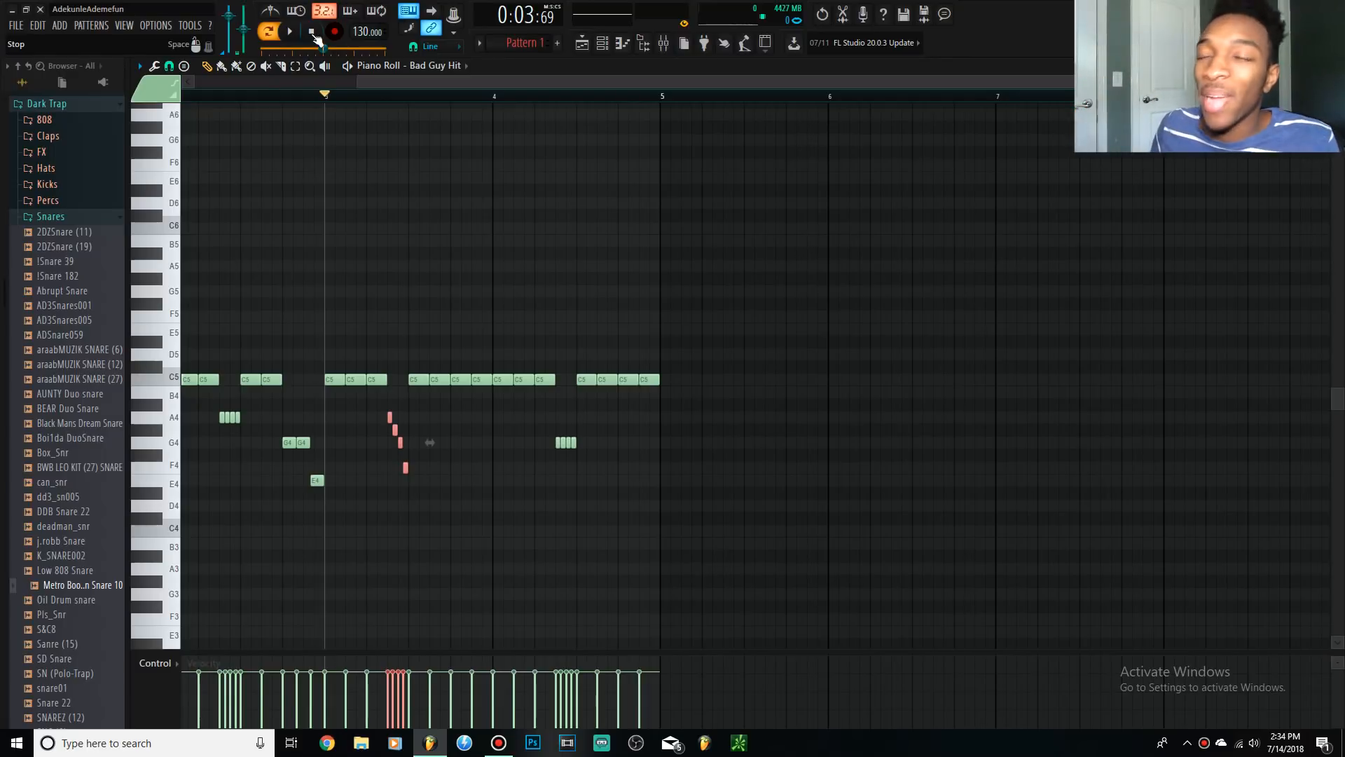
- Spread the last three notes of the four-note G4 roll in bar 4 upward into a rising run
scroll(490, 406, "down", 2)
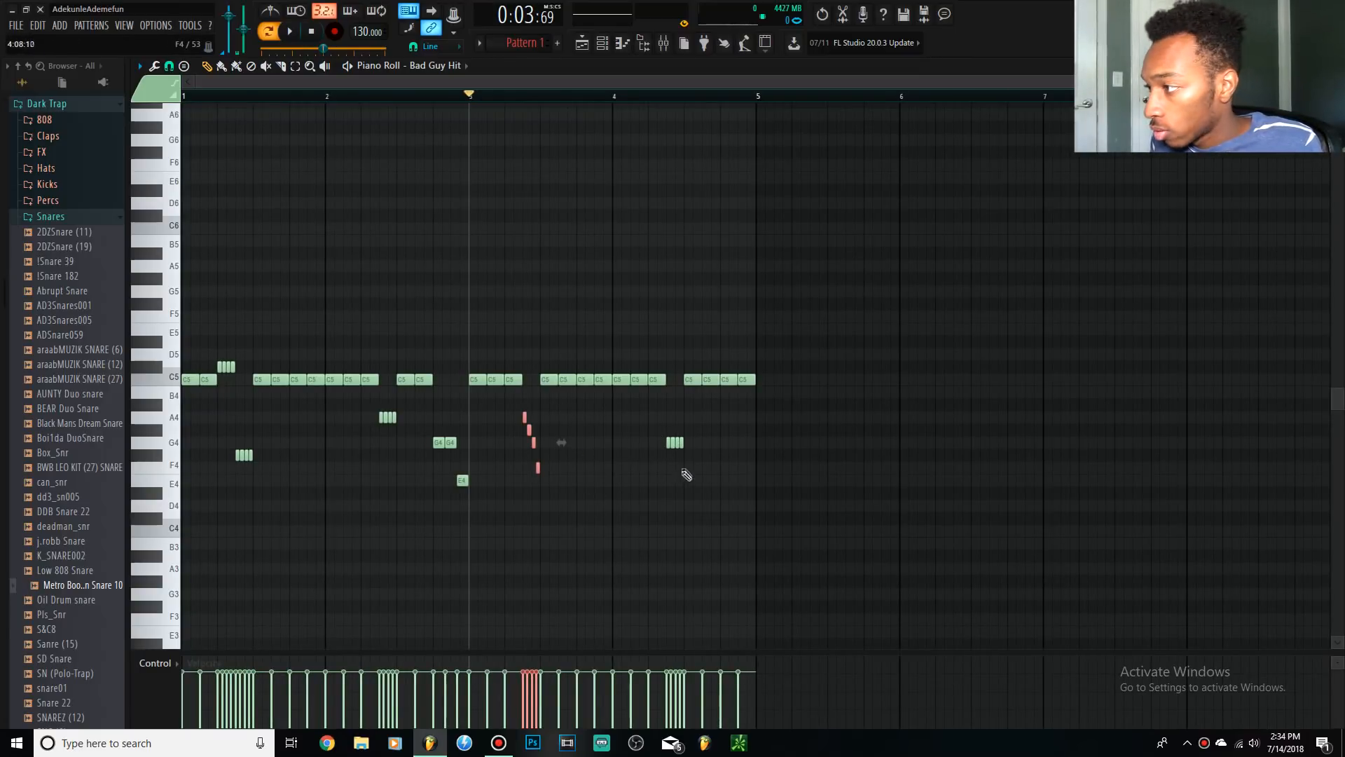
scroll(680, 462, "up", 5)
left_click_drag(643, 442, 670, 391)
mouse_move(700, 443)
left_mouse_down()
mouse_move(701, 359)
mouse_move(695, 379)
left_mouse_up()
left_click_drag(585, 446, 693, 380)
left_click_drag(681, 493, 684, 359)
left_click_drag(699, 437, 643, 335)
- Transpose the whole rising run in bar 4 up so its notes are A#4, C5, D5 and D#5
left_click(619, 440, "ctrl+shift")
key("shift+Right")
key("shift+Left")
key("shift+Up")
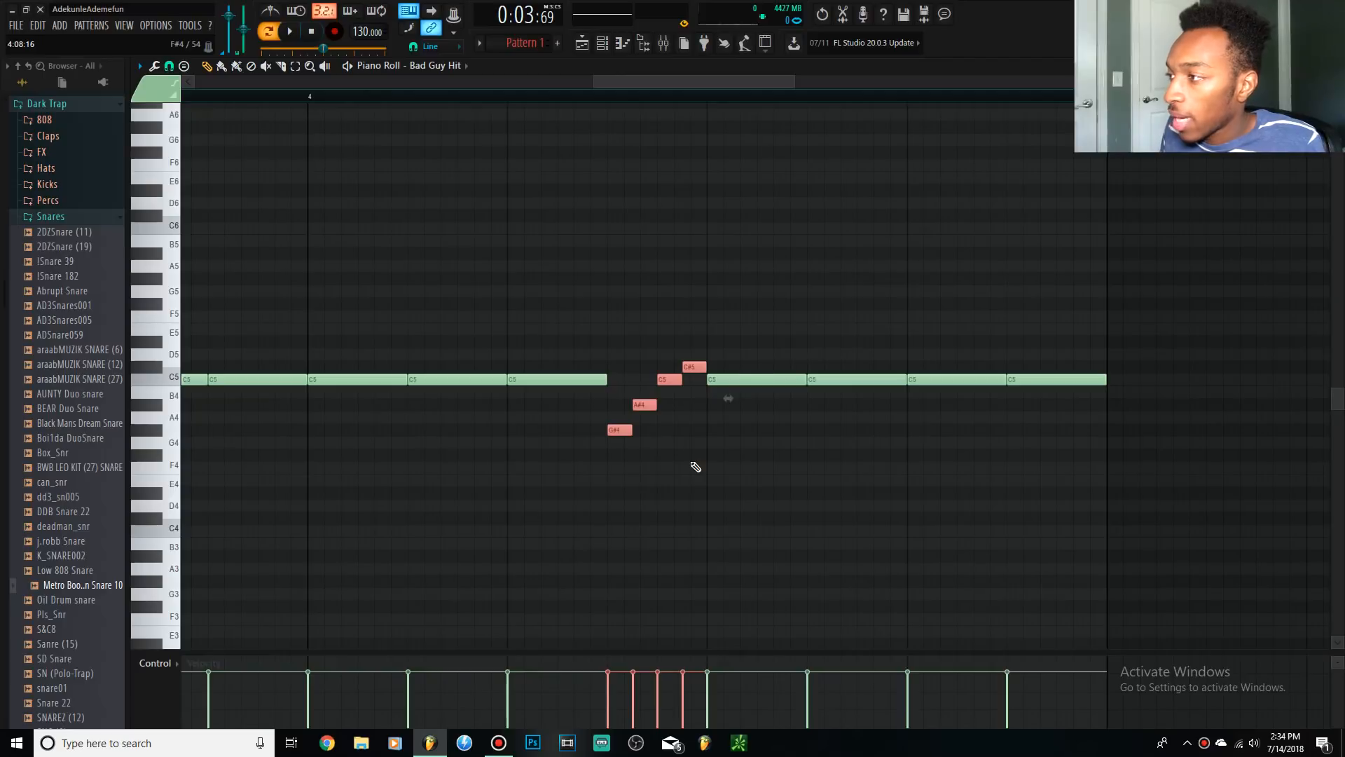
key("shift+Up")
key("shift+Up")
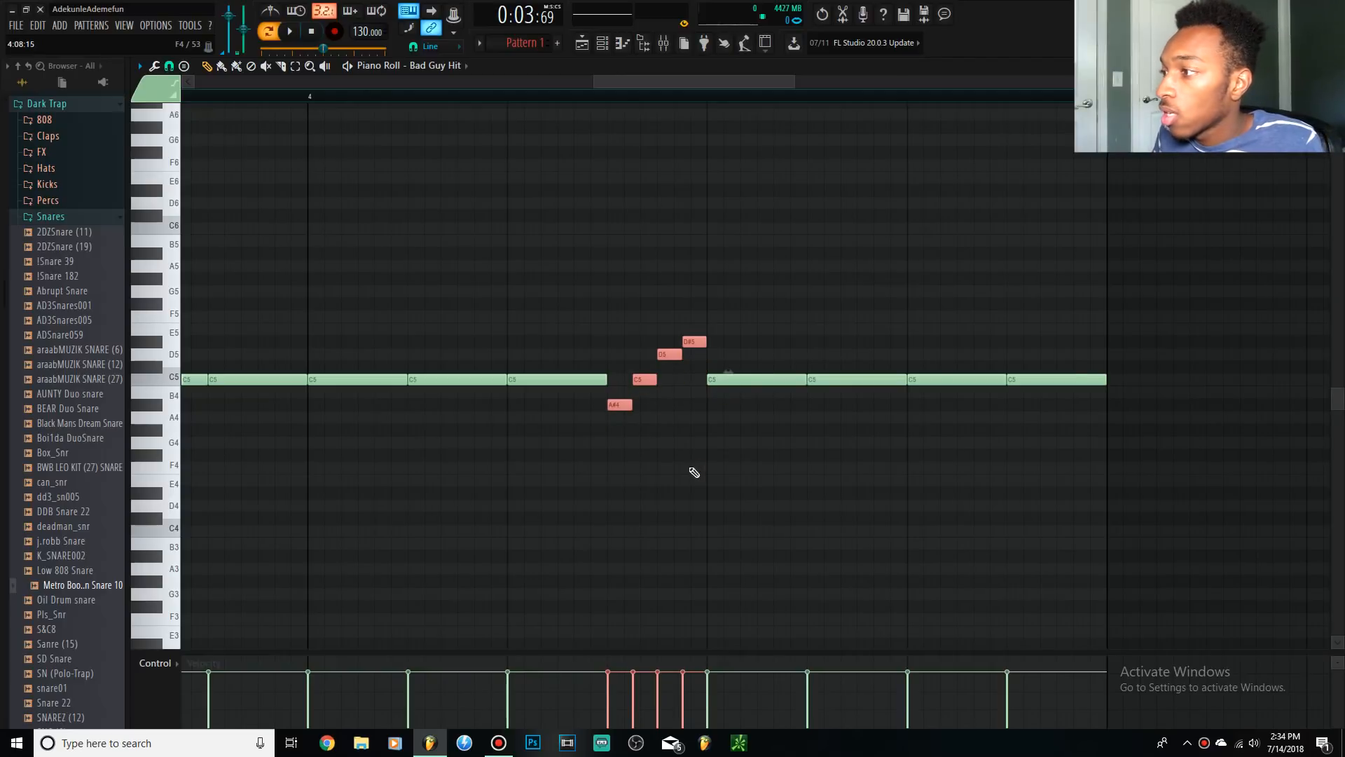
scroll(536, 444, "down", 4)
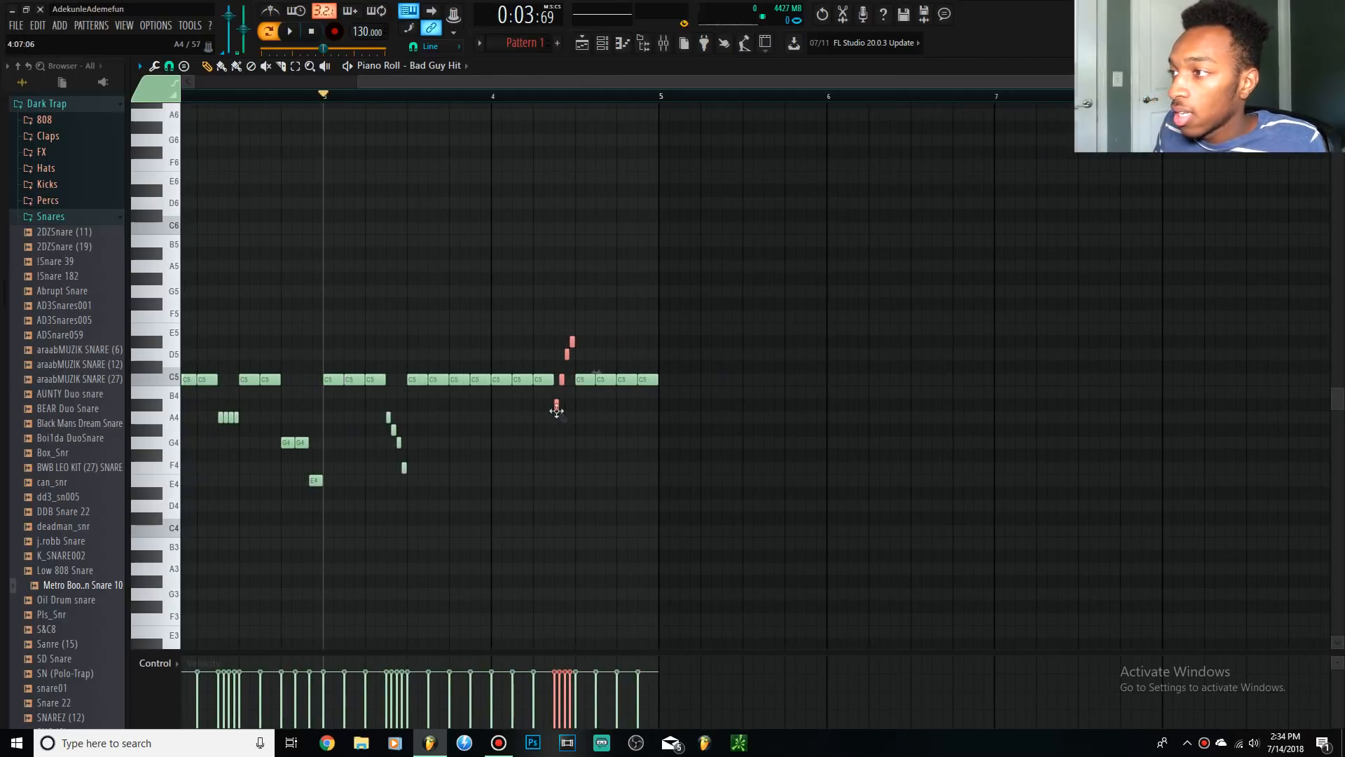
- Set the playback start to bar 4, listen to the rising roll from there and stop playback
left_click(492, 96)
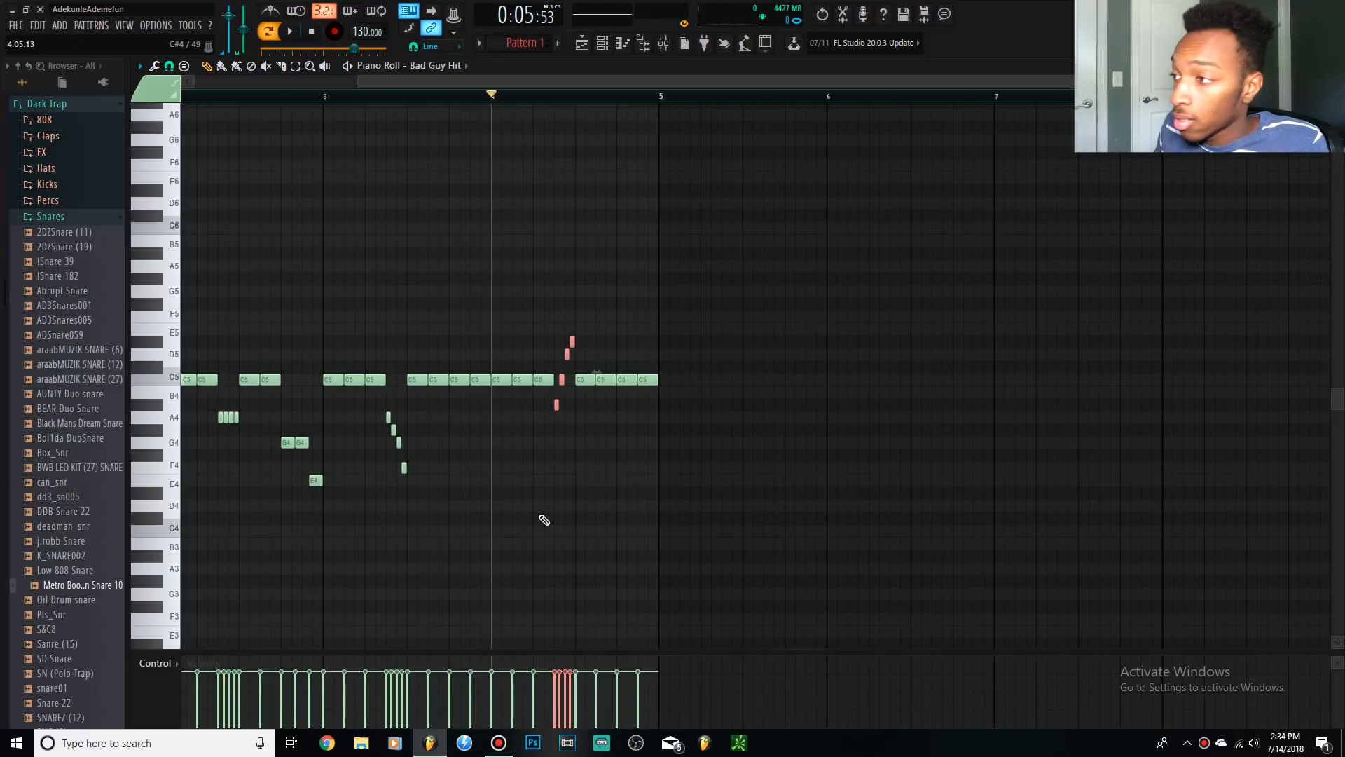
key("space")
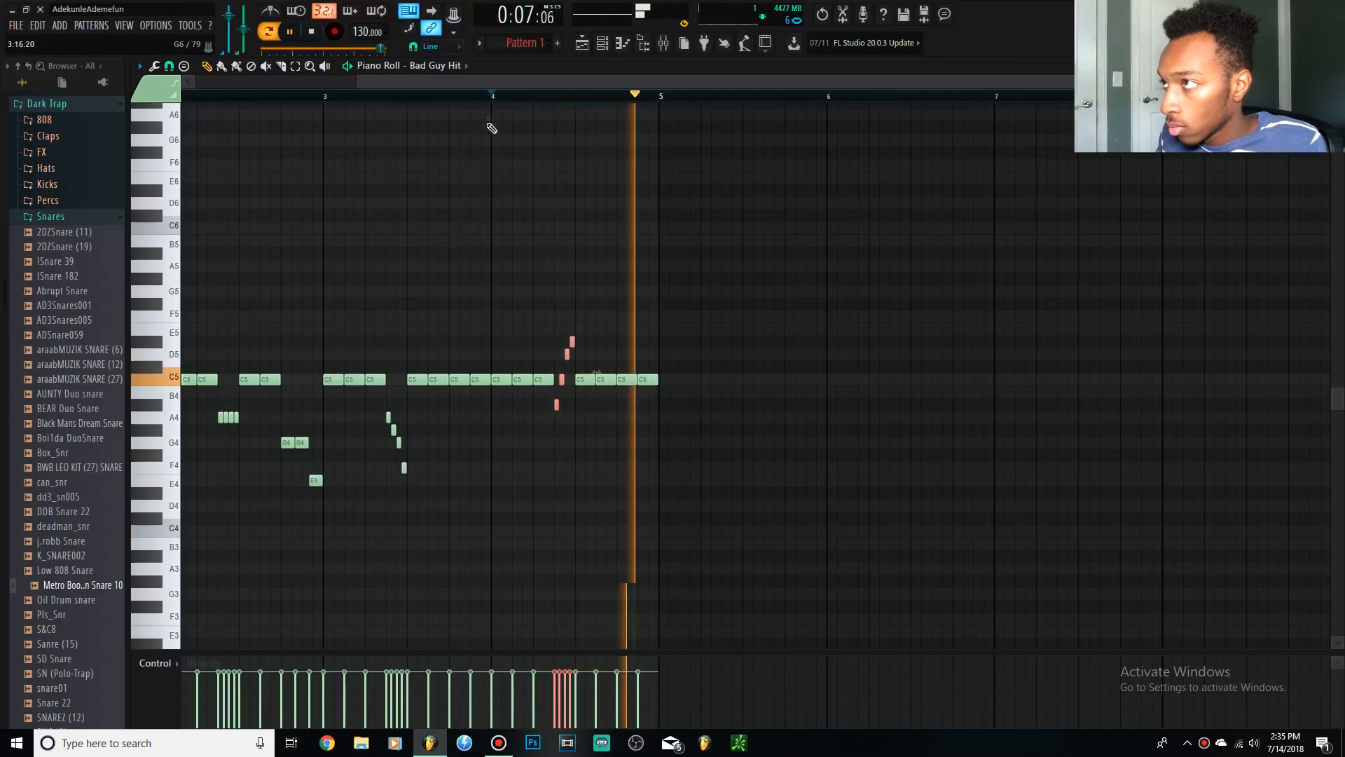
key("space")
left_click(312, 33)
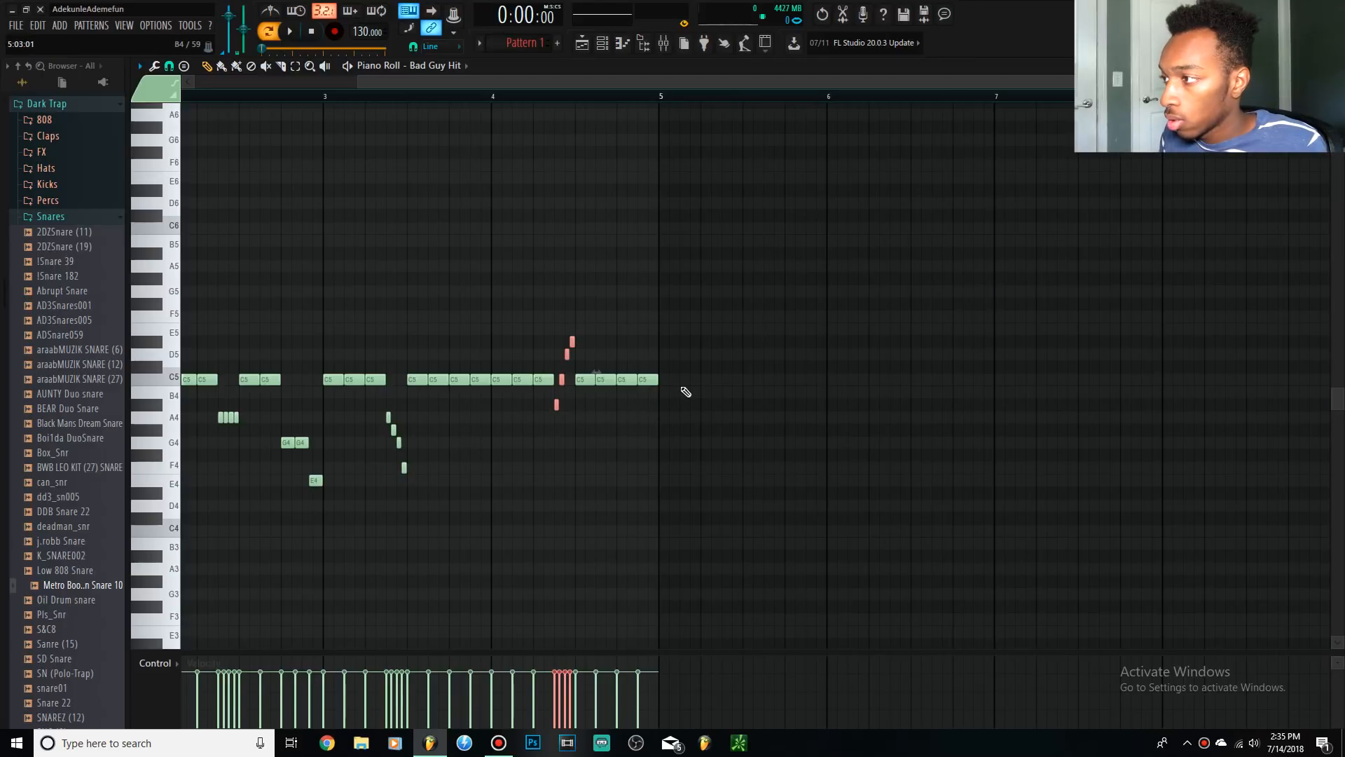
left_click(504, 747)
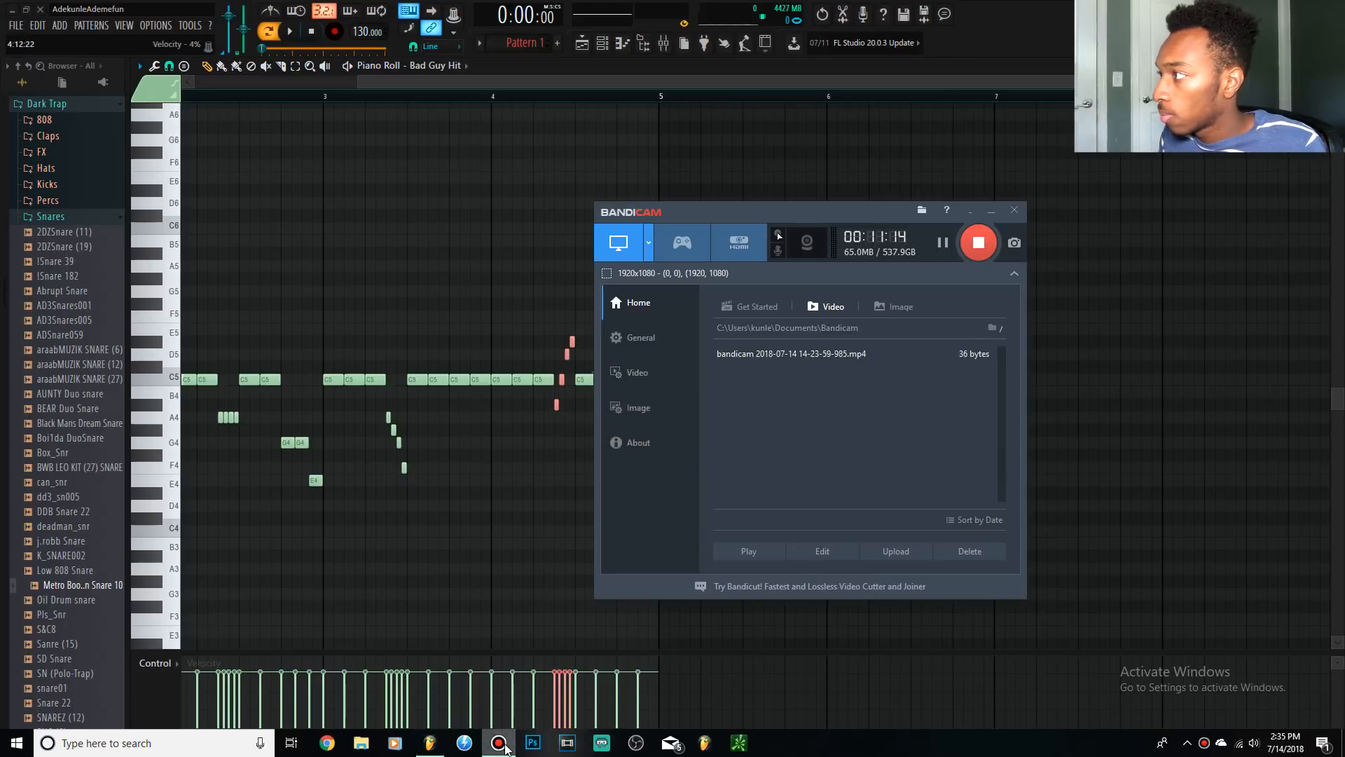
left_click(501, 749)
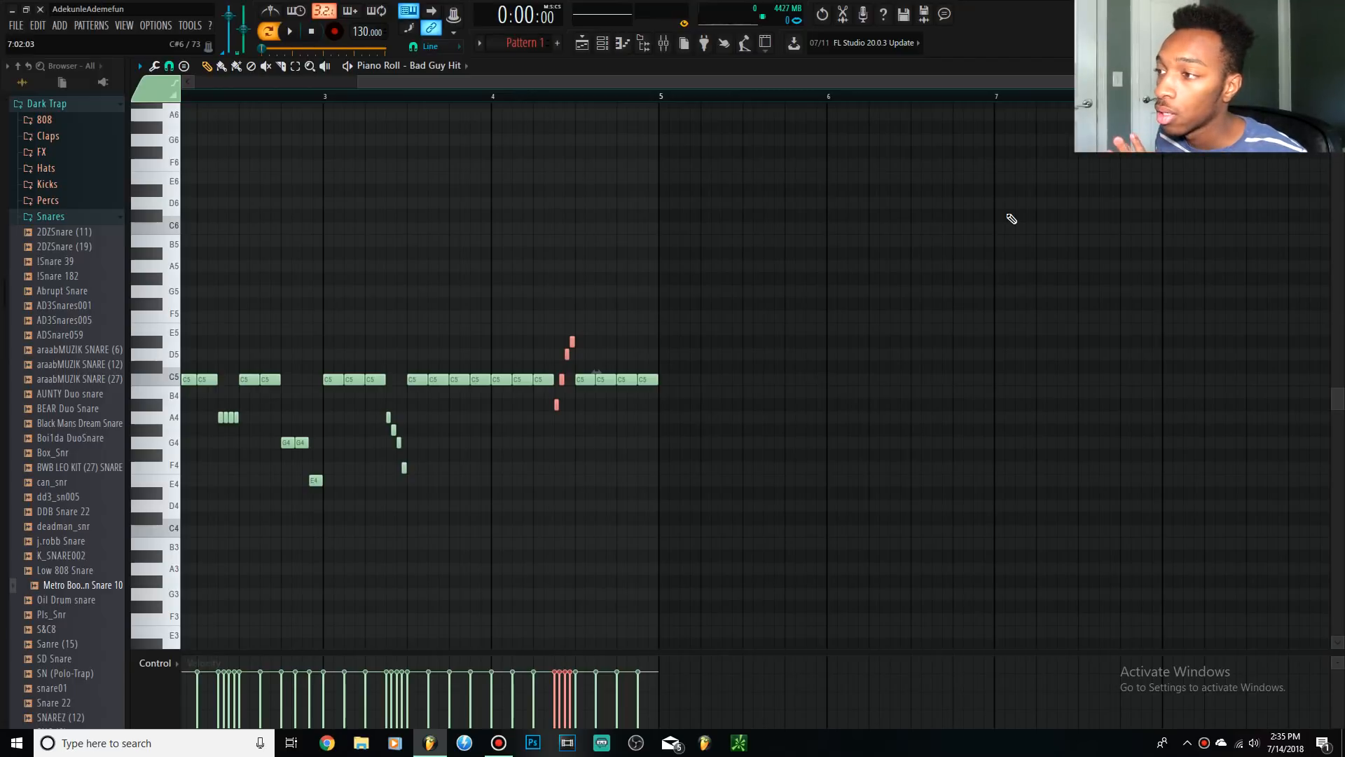
- Select the last two C5 notes of bar 3 and save the project
left_click_drag(450, 374, 490, 385)
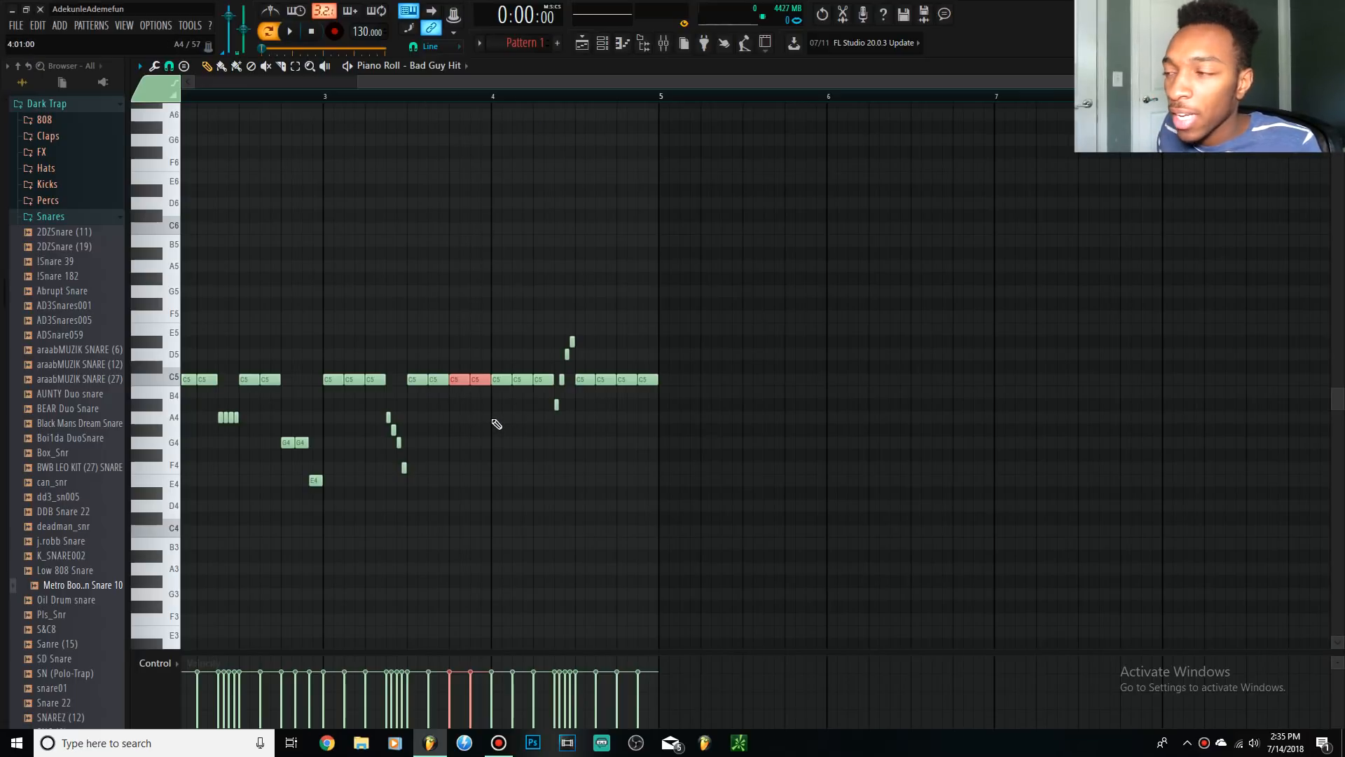
key("ctrl+s")
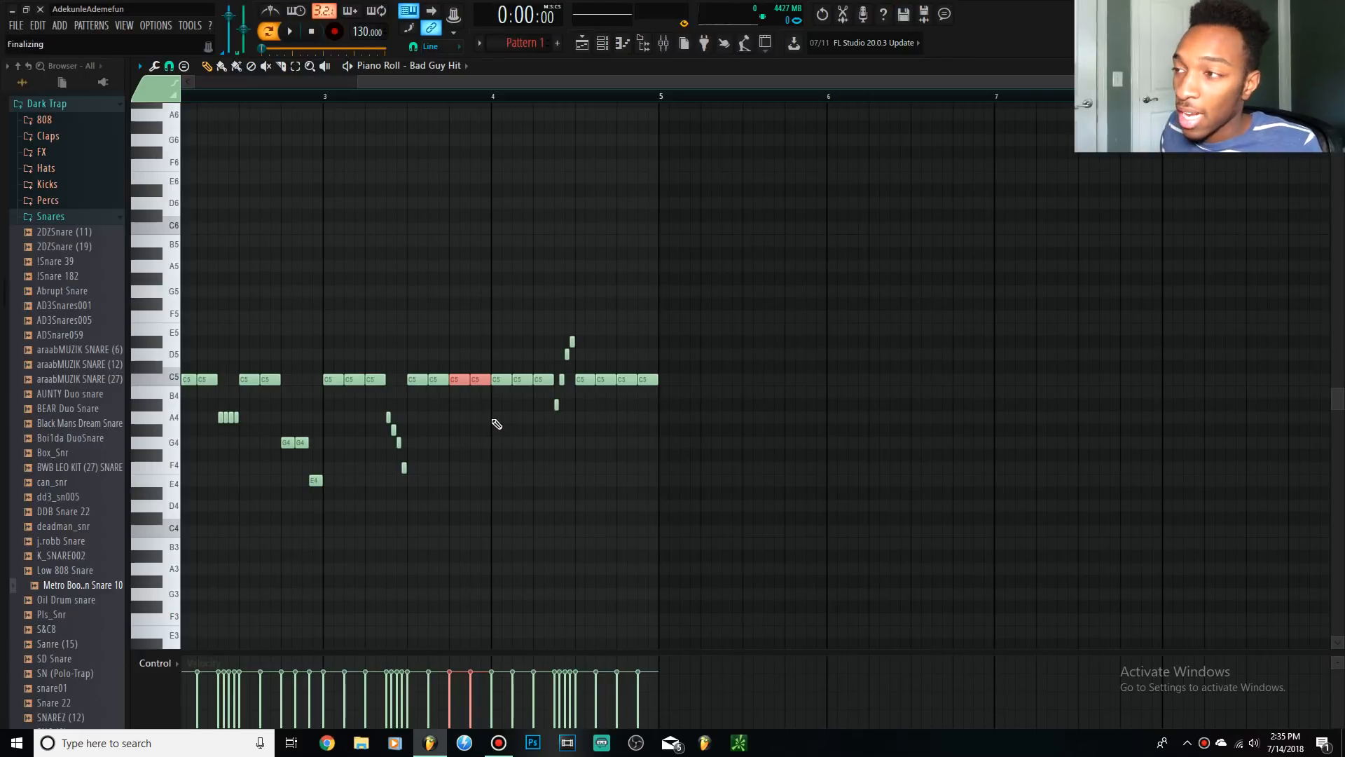
scroll(434, 371, "up", 3)
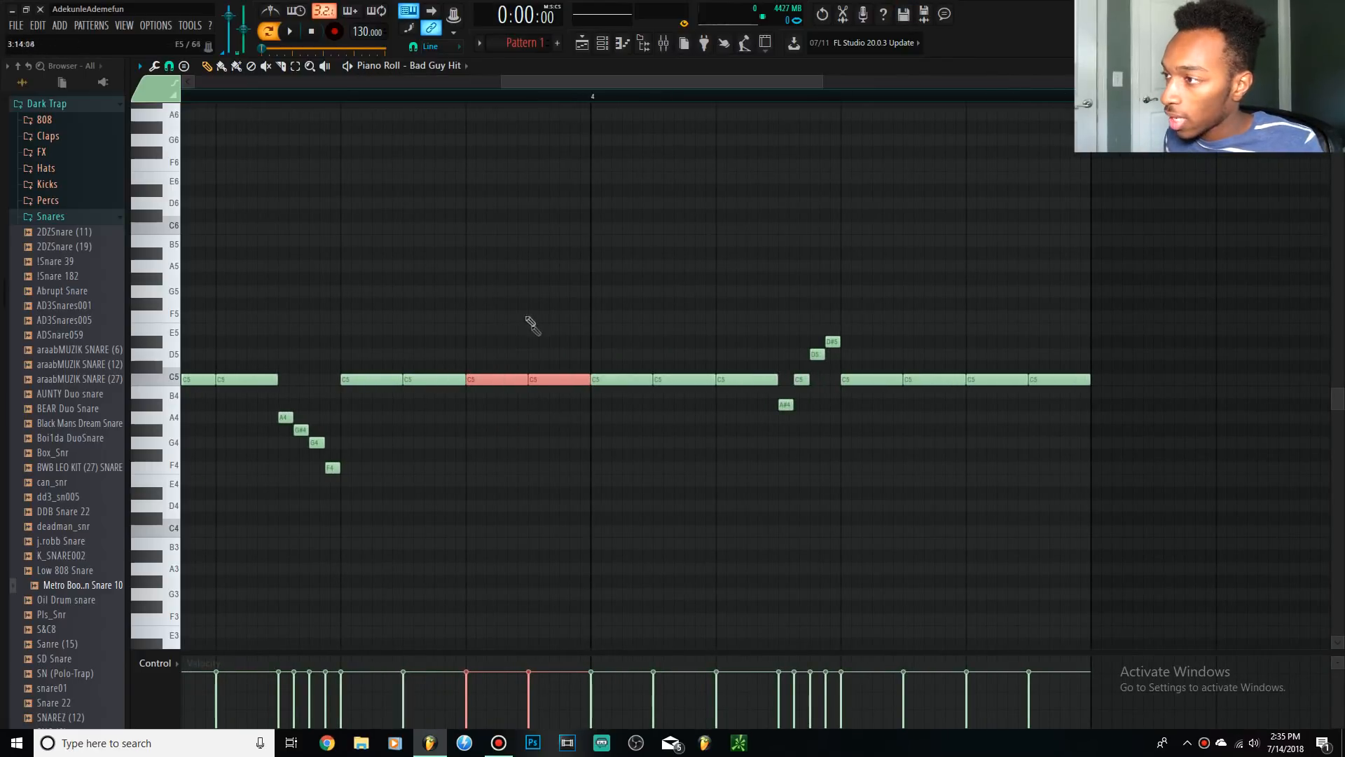
- Chop the last two C5 notes of bar 3 into a roll of eight equal notes using the chopper's Default pattern
left_click_drag(486, 337, 557, 391)
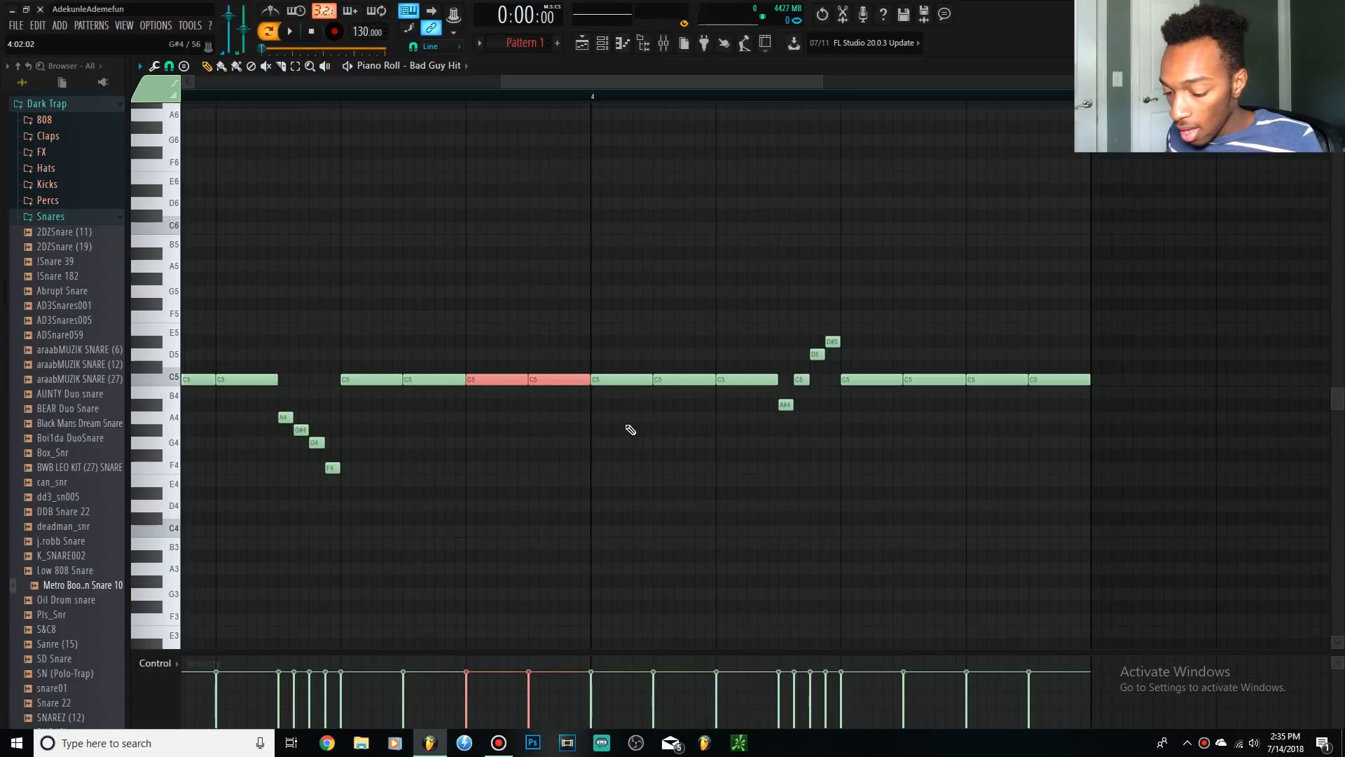
key("alt+u")
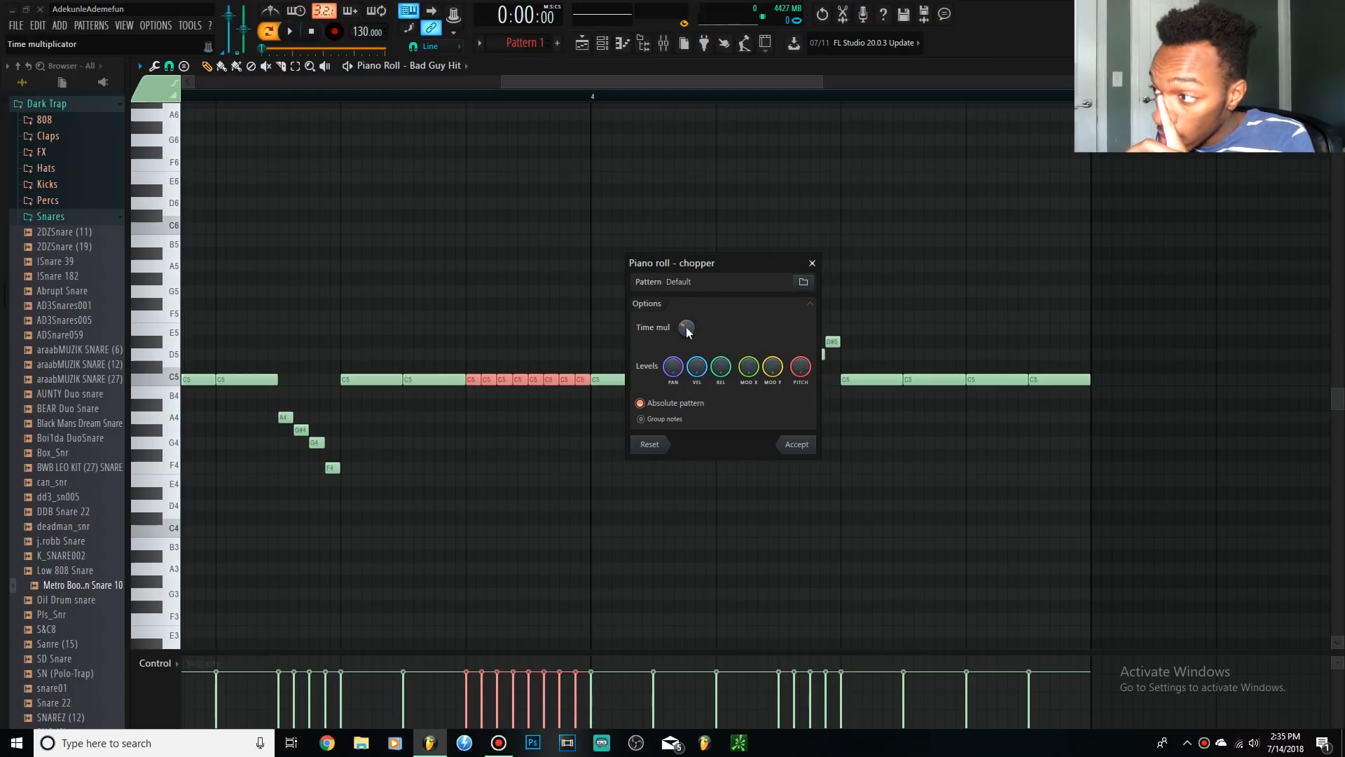
left_click(799, 446)
left_click(525, 362)
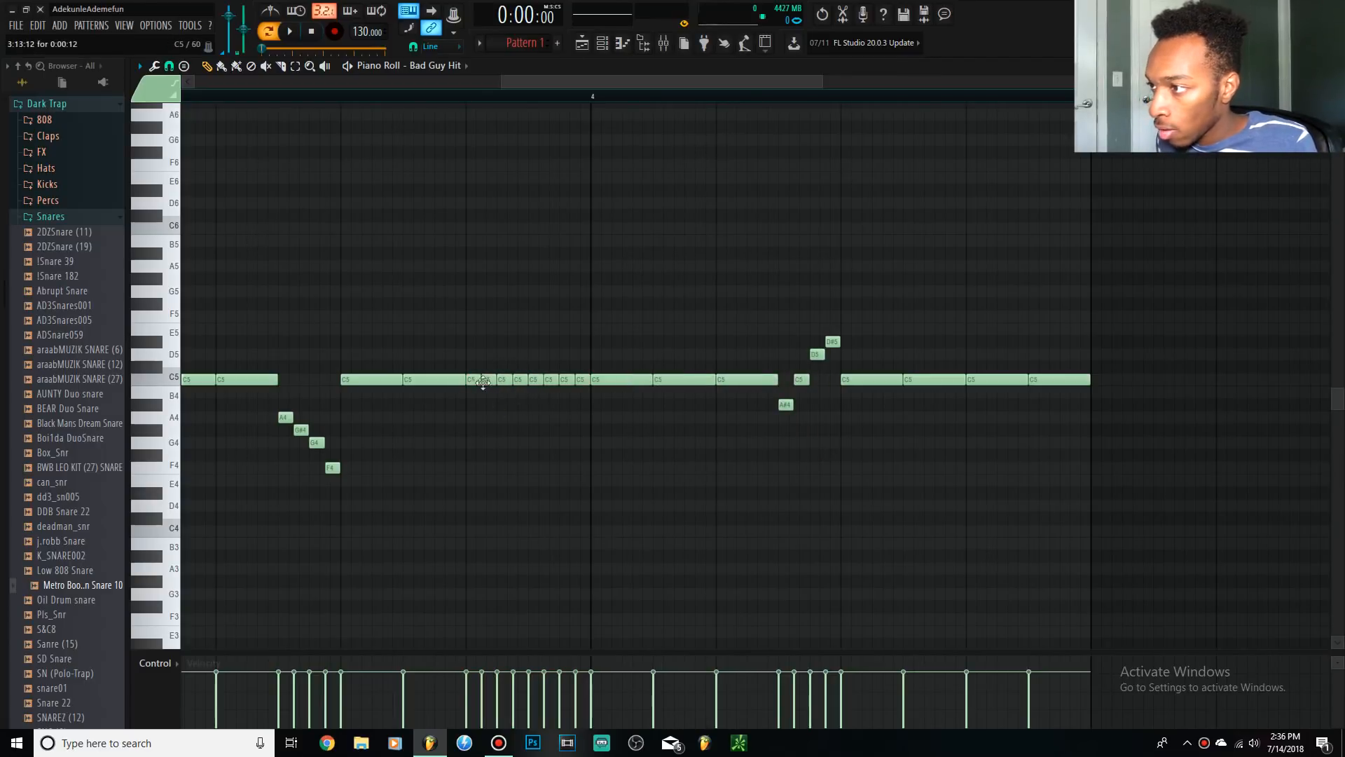
- Shape the velocities of the eight-note C5 roll at the end of bar 3 into a descending fade toward zero
left_click_drag(475, 385, 582, 393)
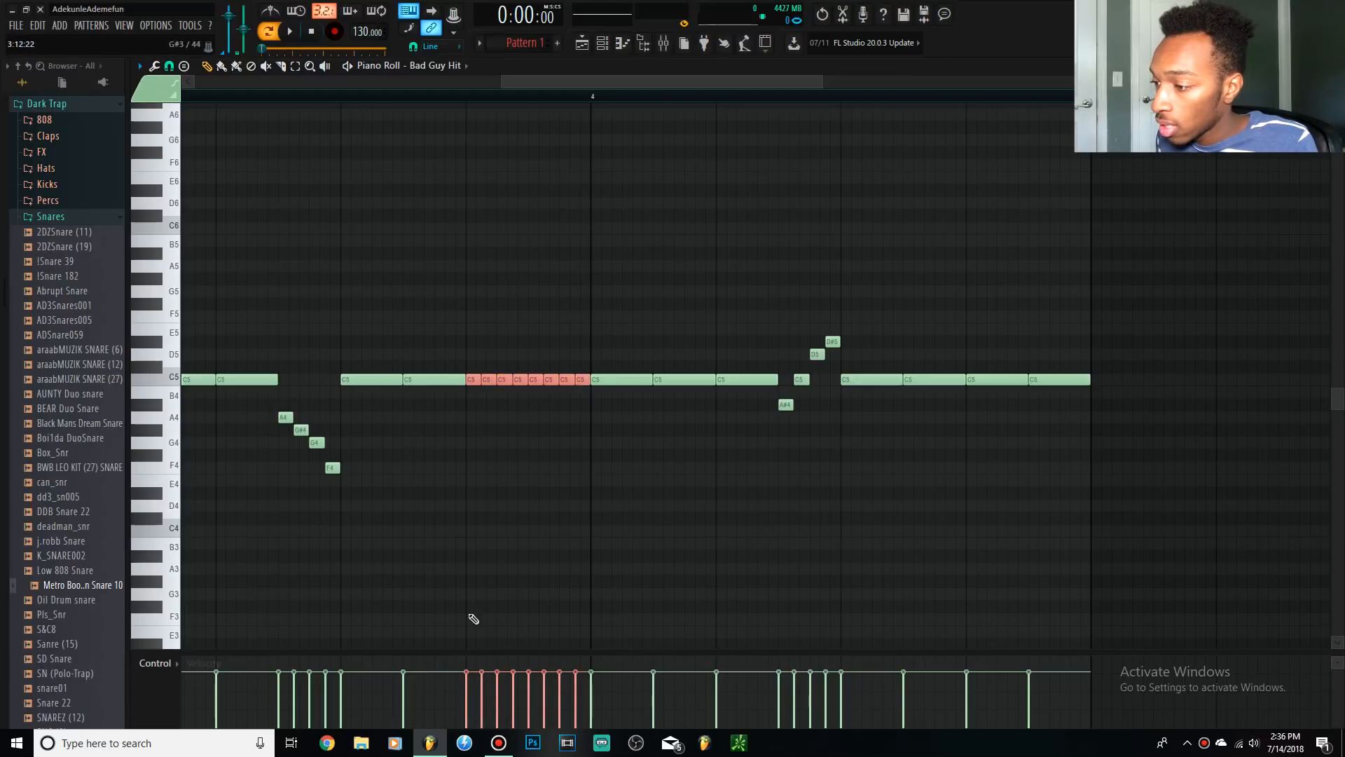
left_click_drag(487, 652, 494, 505)
scroll(498, 581, "up", 3)
scroll(502, 569, "up", 2)
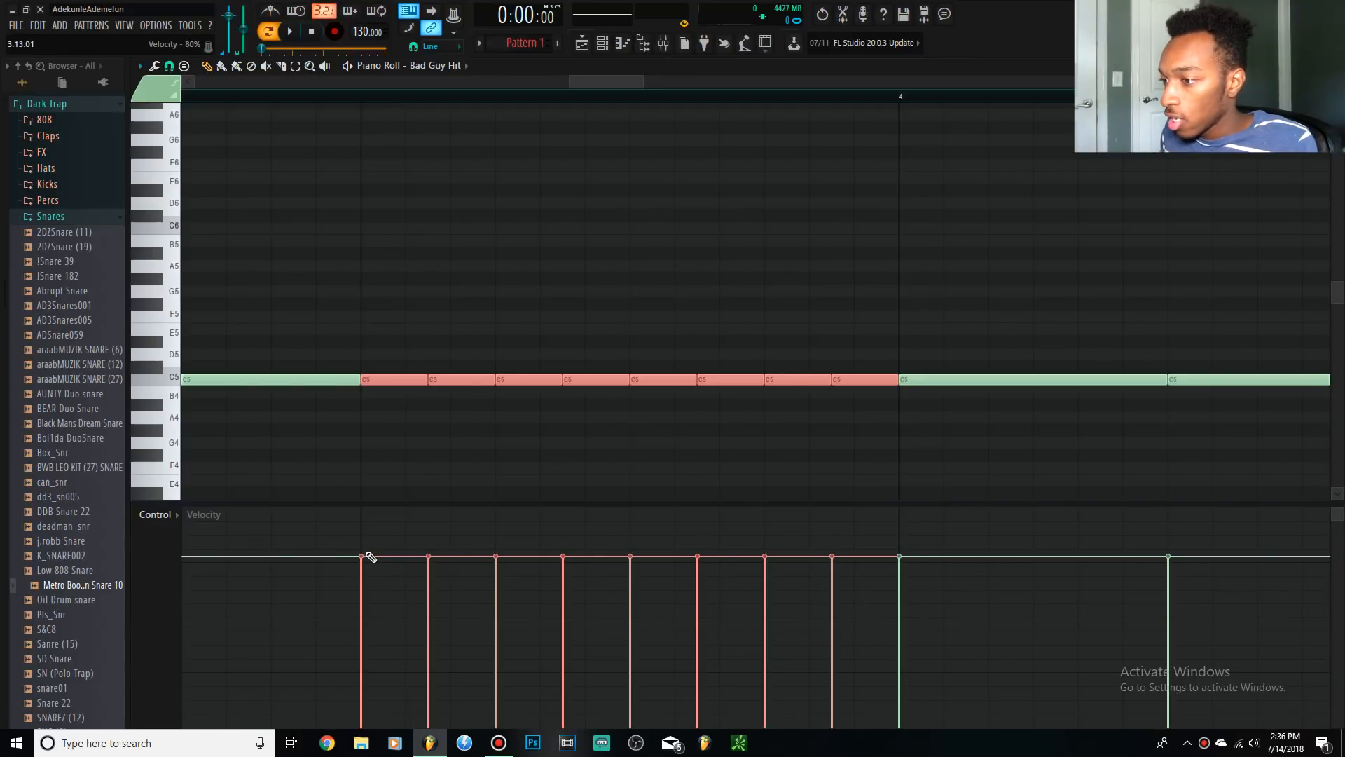
mouse_move(372, 565)
left_mouse_down()
mouse_move(609, 654)
mouse_move(862, 720)
mouse_move(806, 717)
mouse_move(372, 561)
left_mouse_up()
scroll(378, 526, "down", 5)
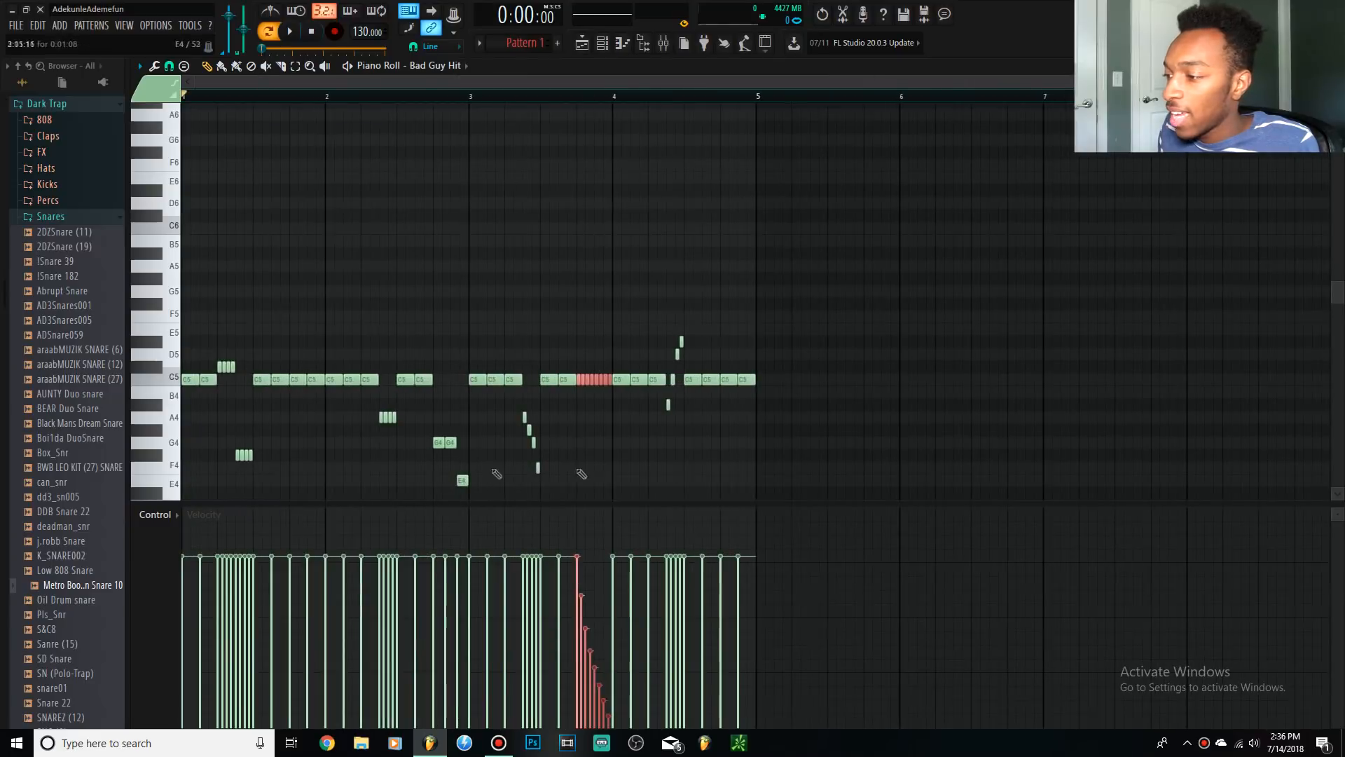
left_click_drag(587, 505, 587, 681)
- Set the playback start to bar 3, listen through the fading roll at its end and stop playback
left_click(475, 98)
key("space")
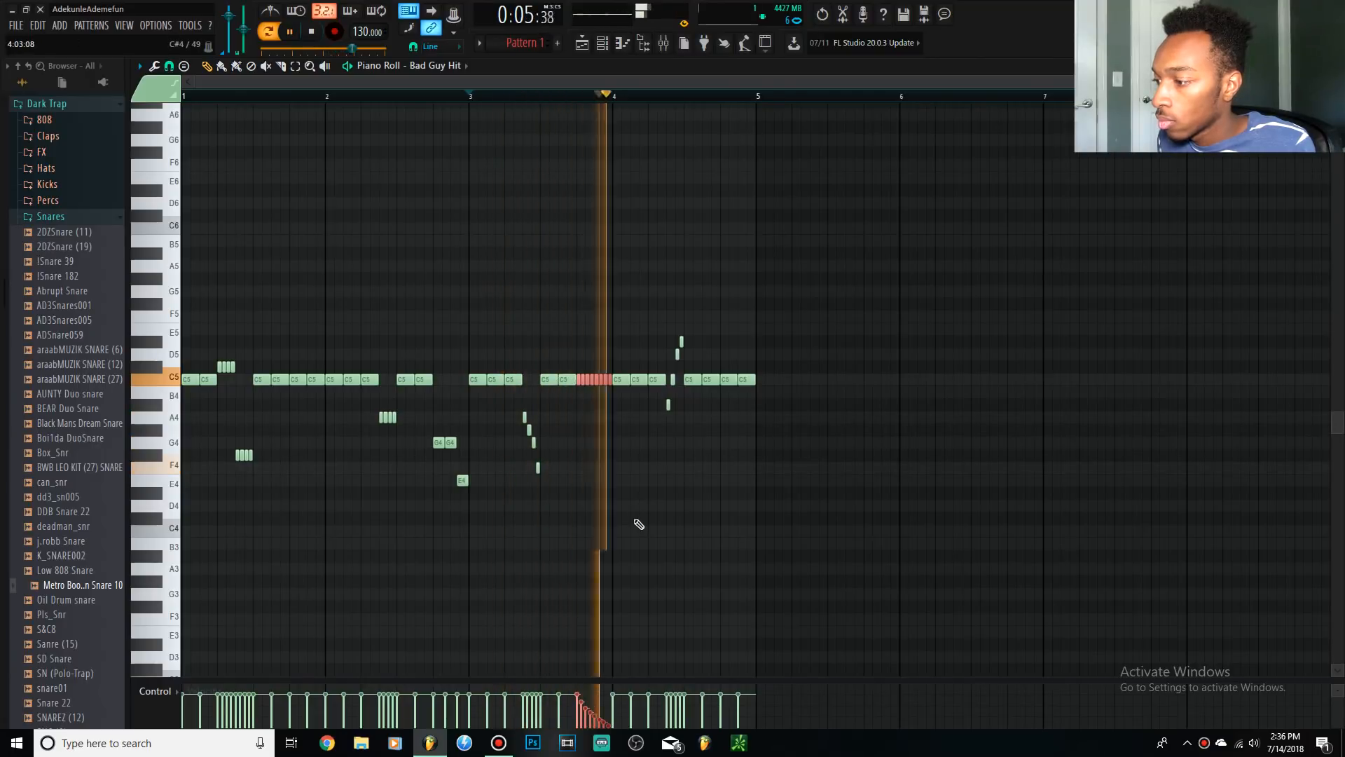
key("space")
key("space")
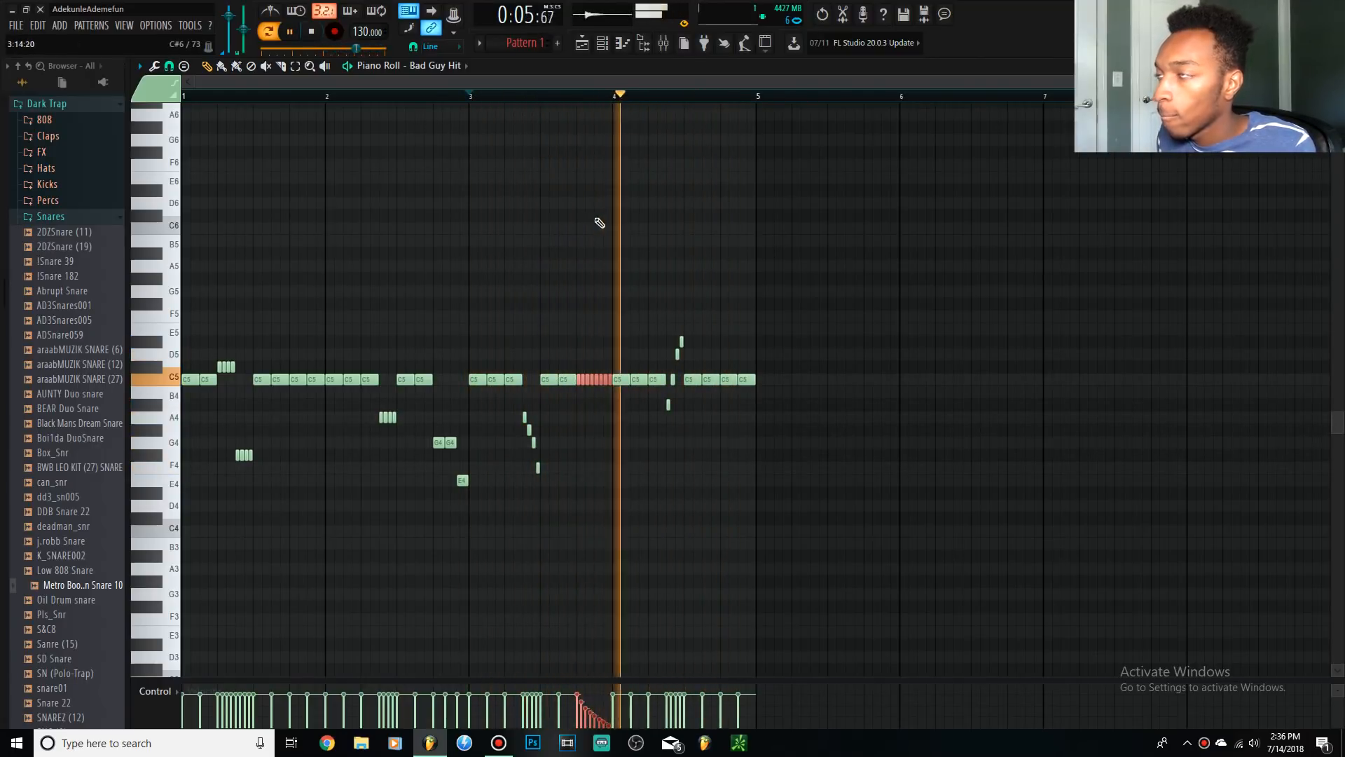
left_click(313, 32)
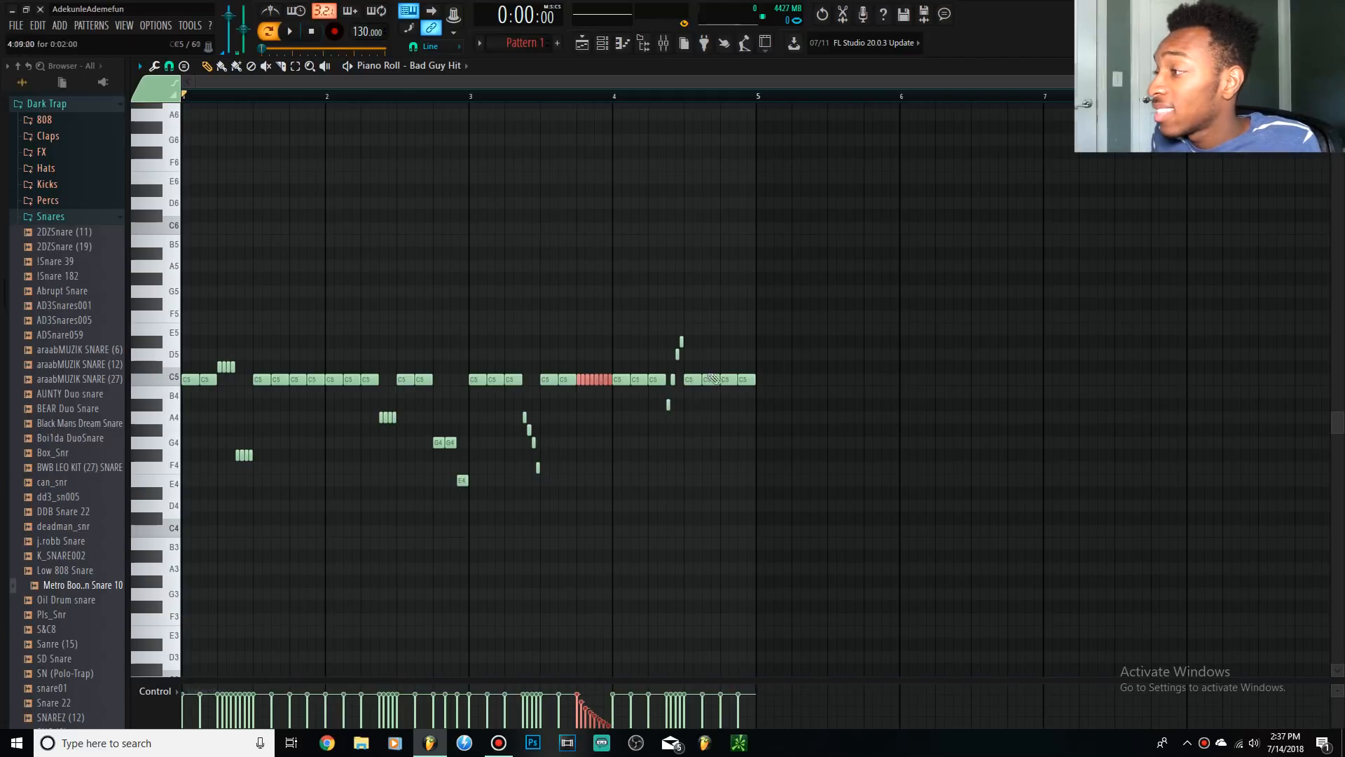
- Chop the last two C5 notes of bar 4 into eight equal notes and ramp their velocities upward from low to high
left_click_drag(732, 381, 763, 390)
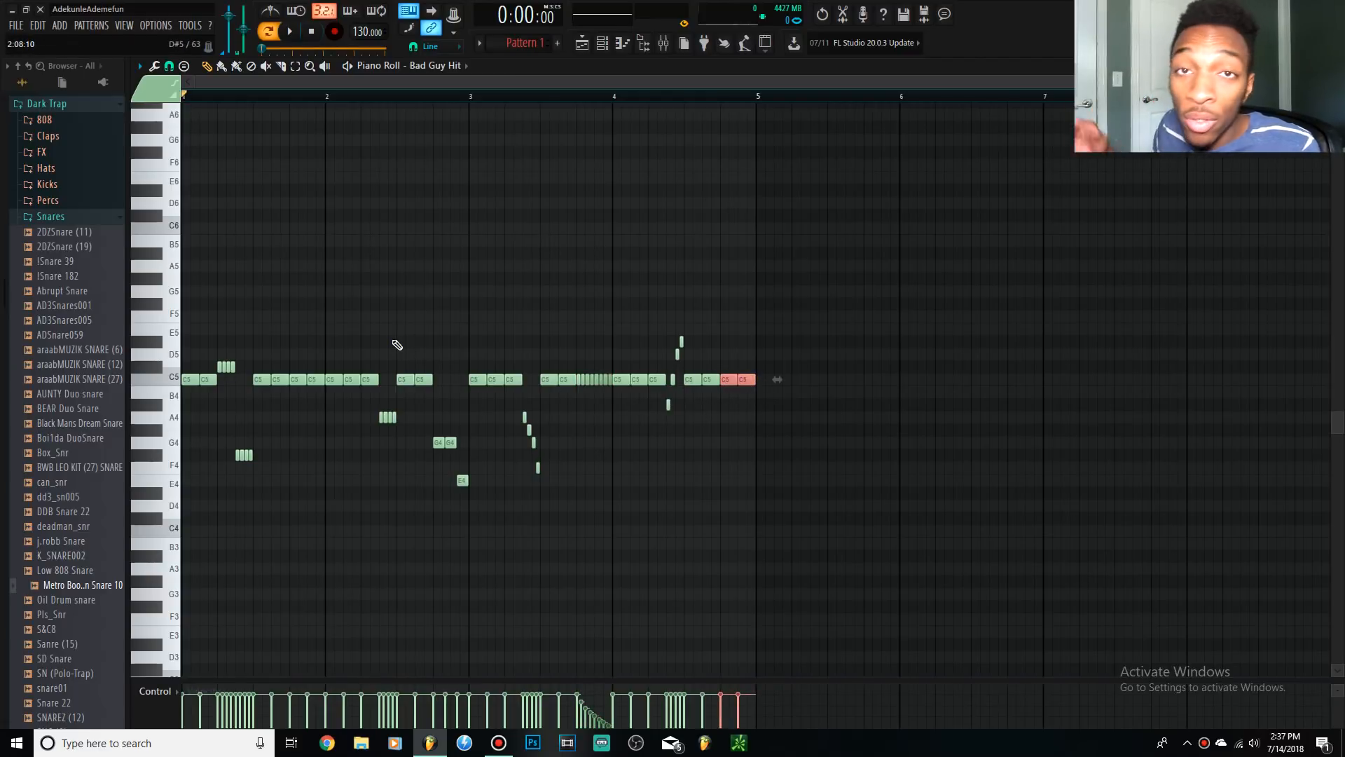
scroll(638, 408, "up", 5)
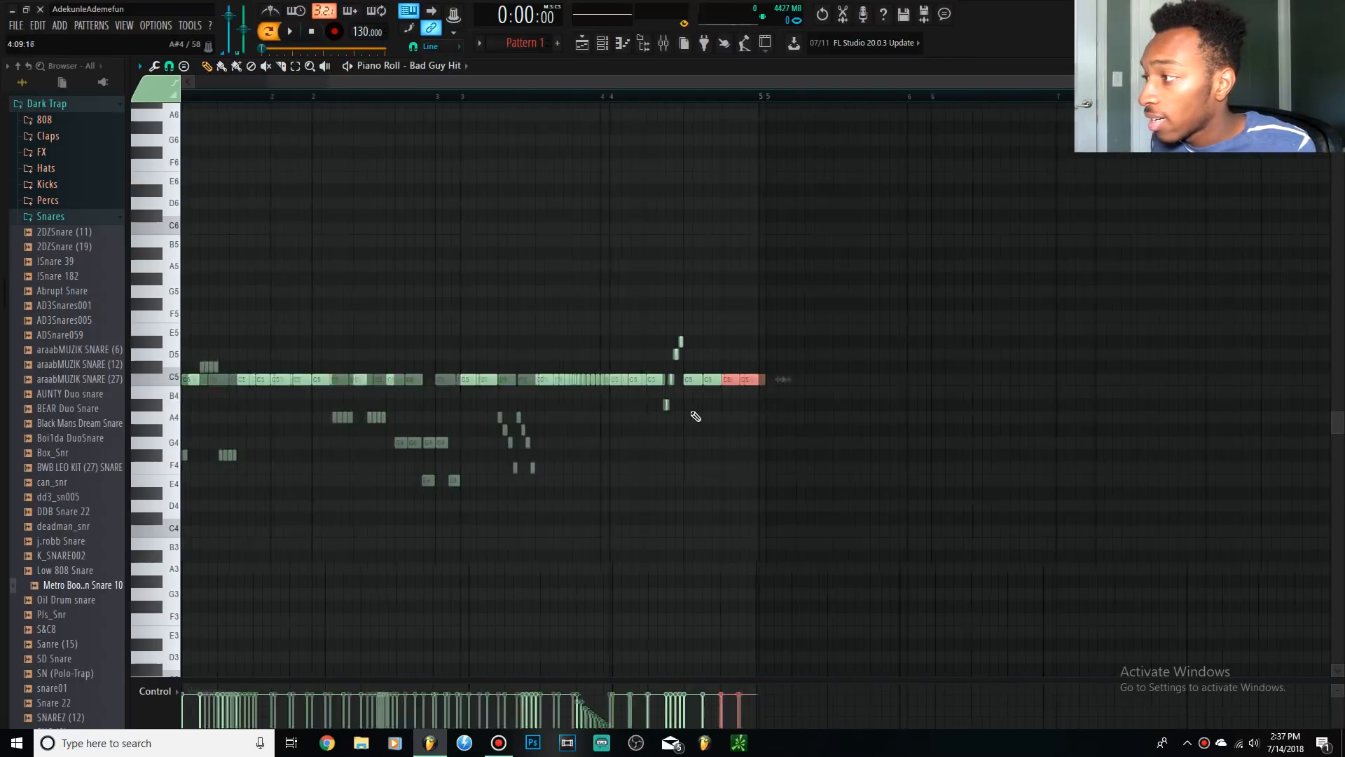
scroll(939, 411, "up", 2)
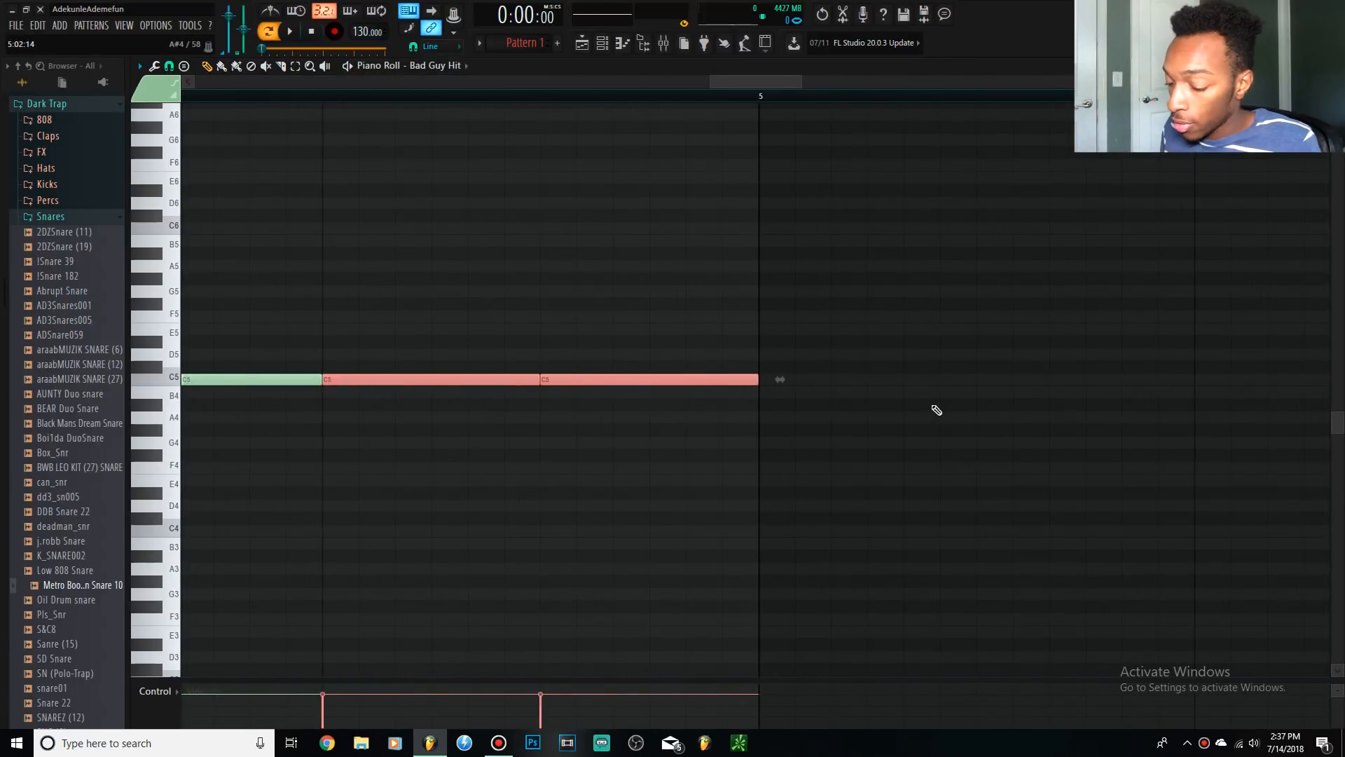
key("alt+u")
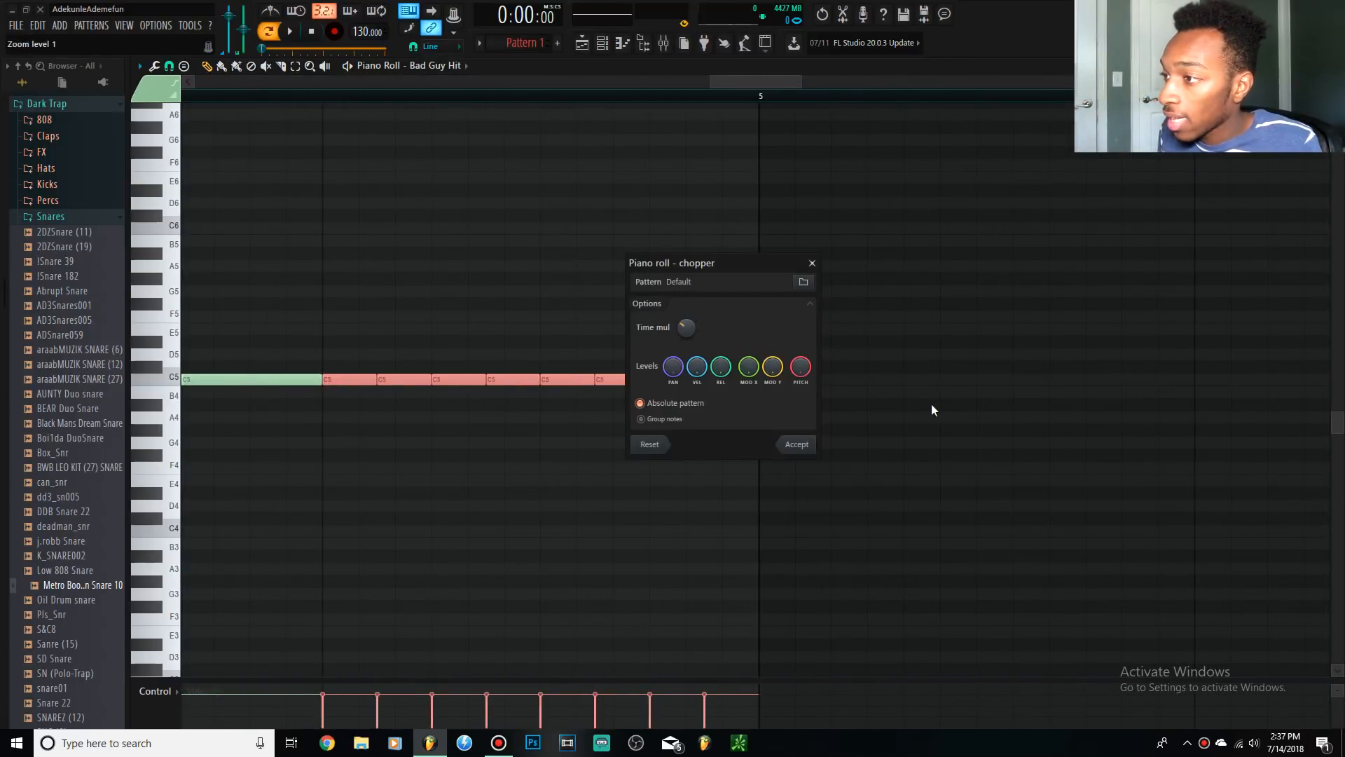
left_click(789, 445)
left_click_drag(611, 674, 586, 499)
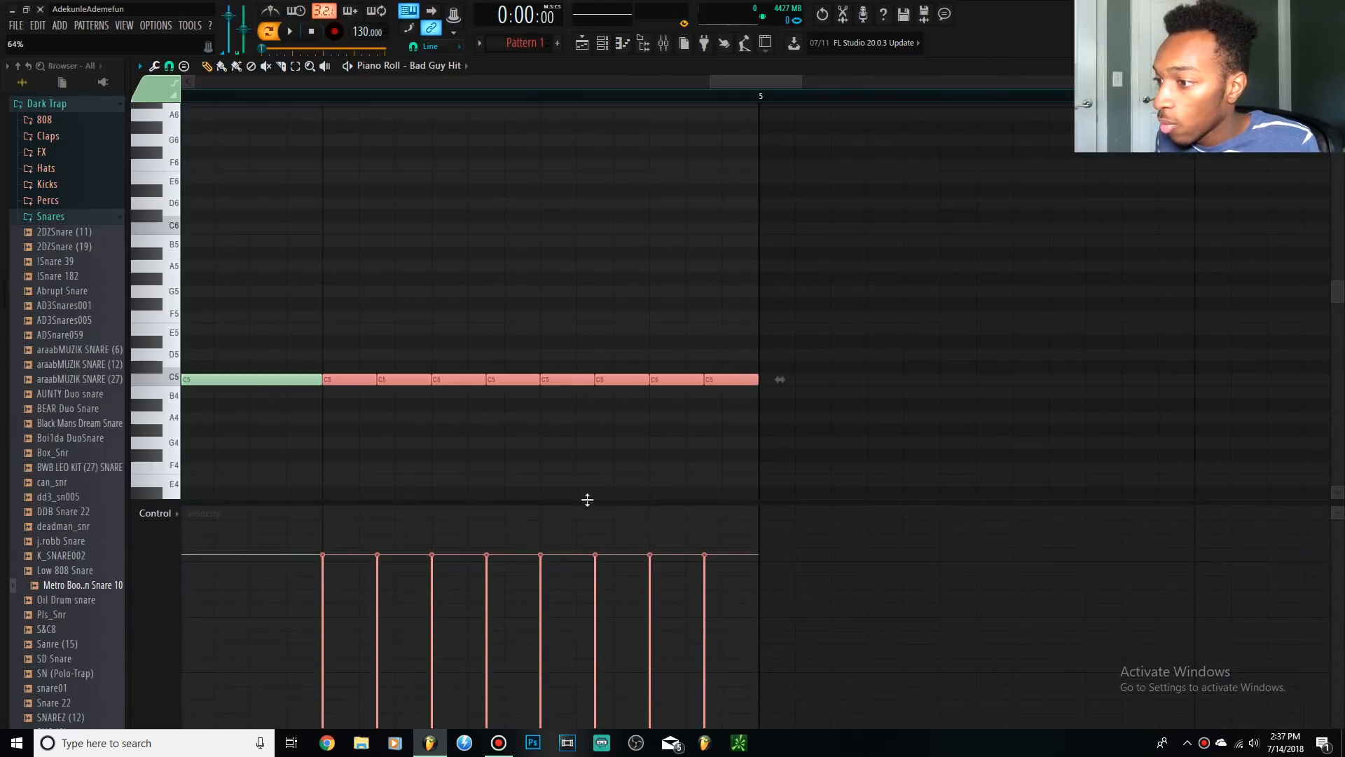
left_click_drag(323, 718, 712, 559)
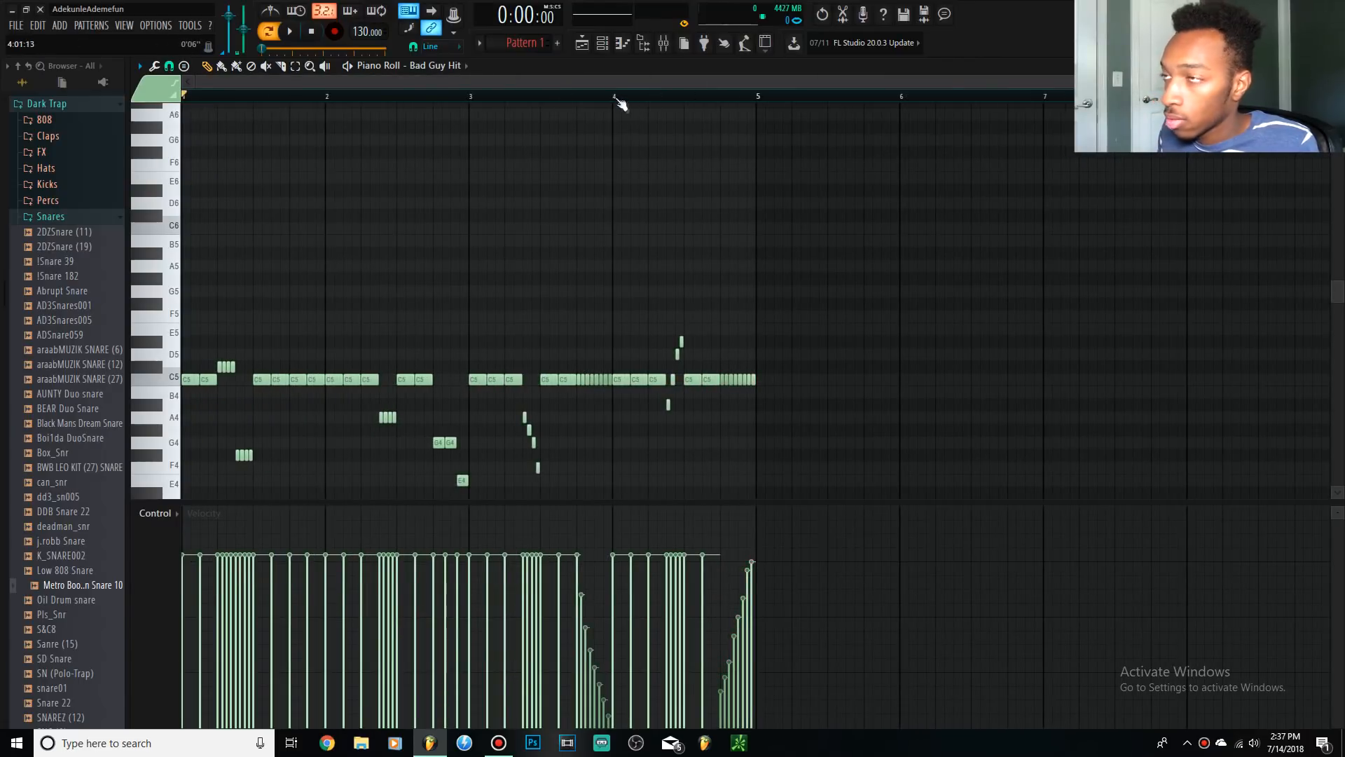
- Set the playback start to bar 4, listen to the swelling roll at its end and stop playback
left_click(617, 98)
key("space")
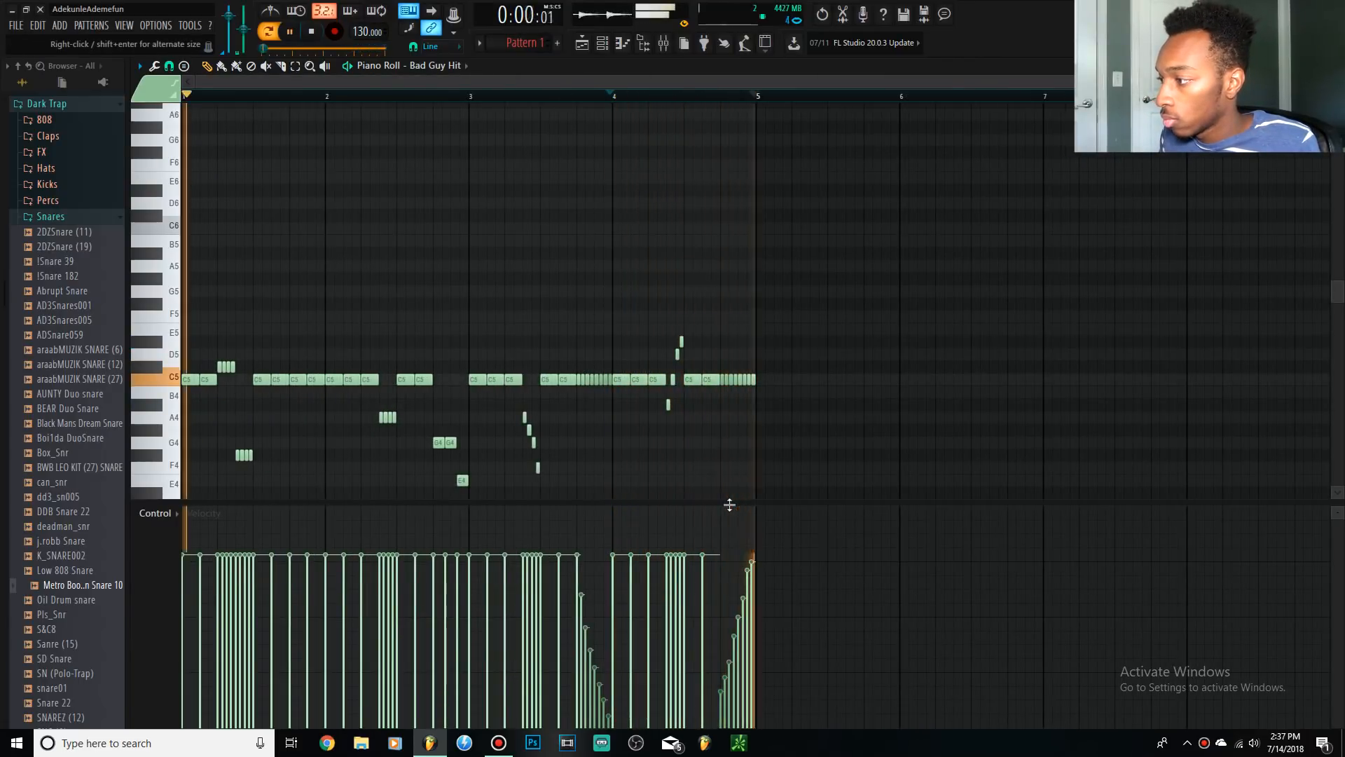
left_click(610, 95)
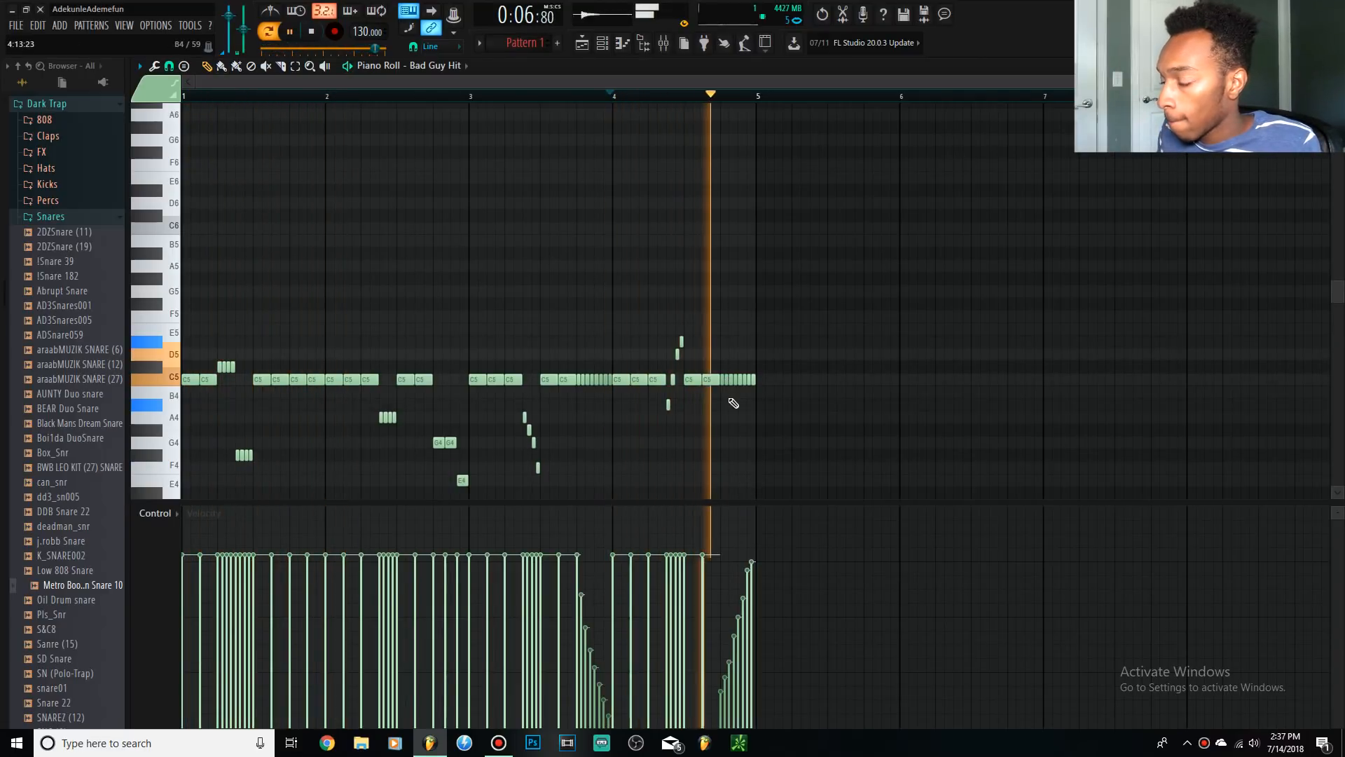
left_click(610, 96)
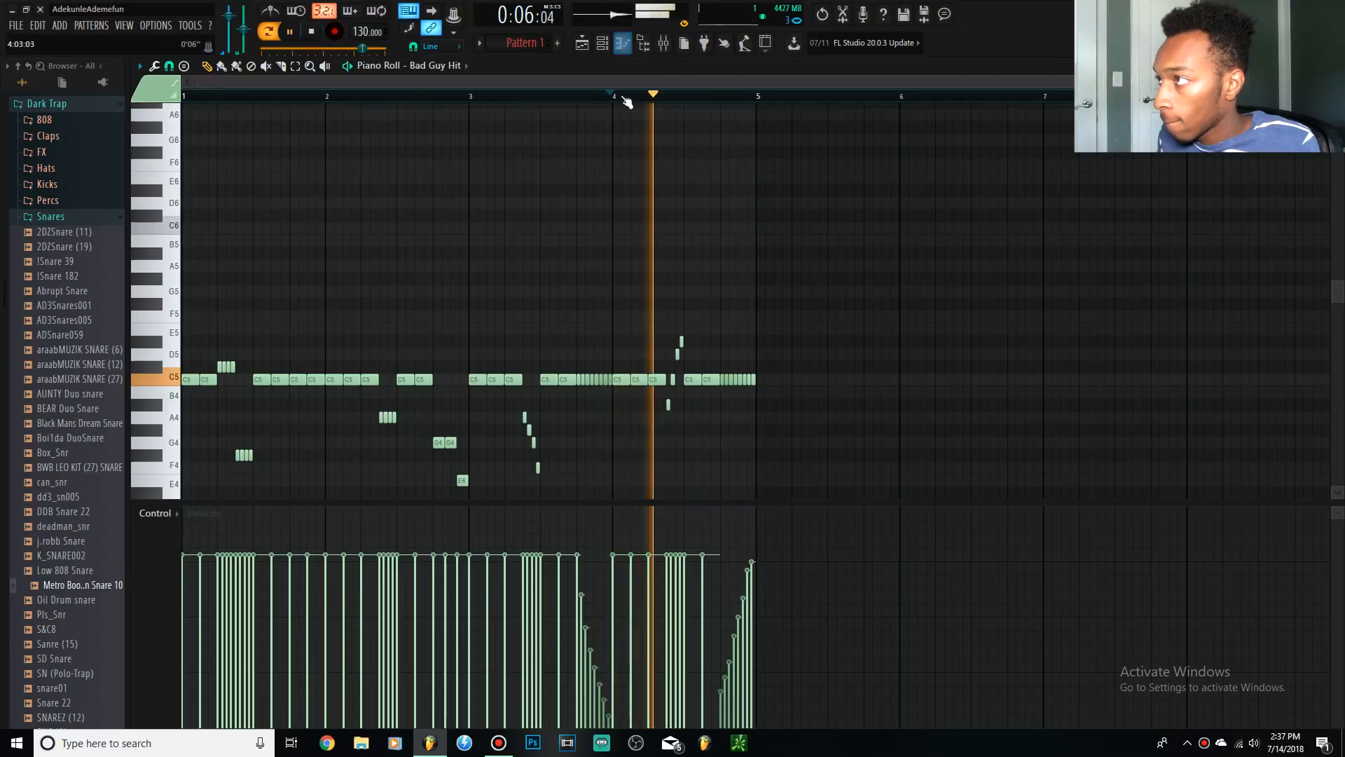
left_click(312, 31)
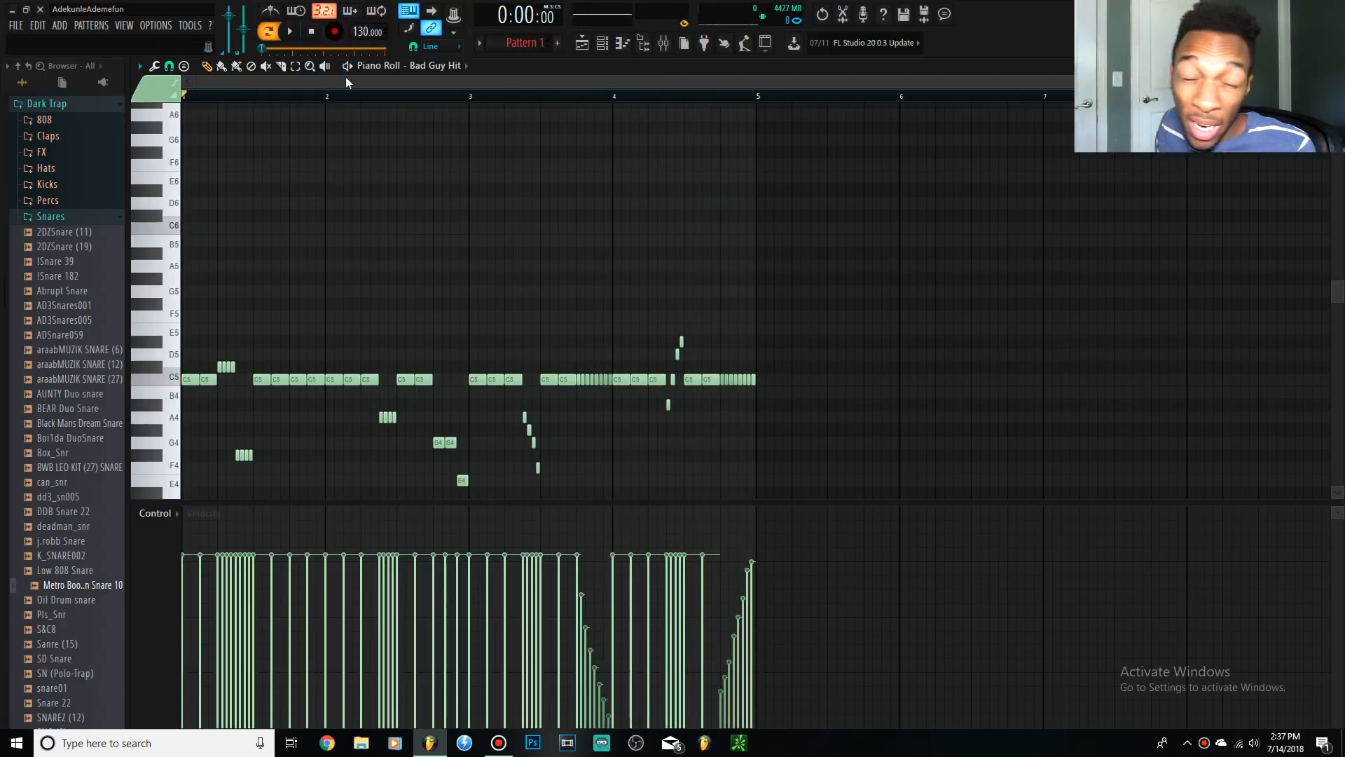